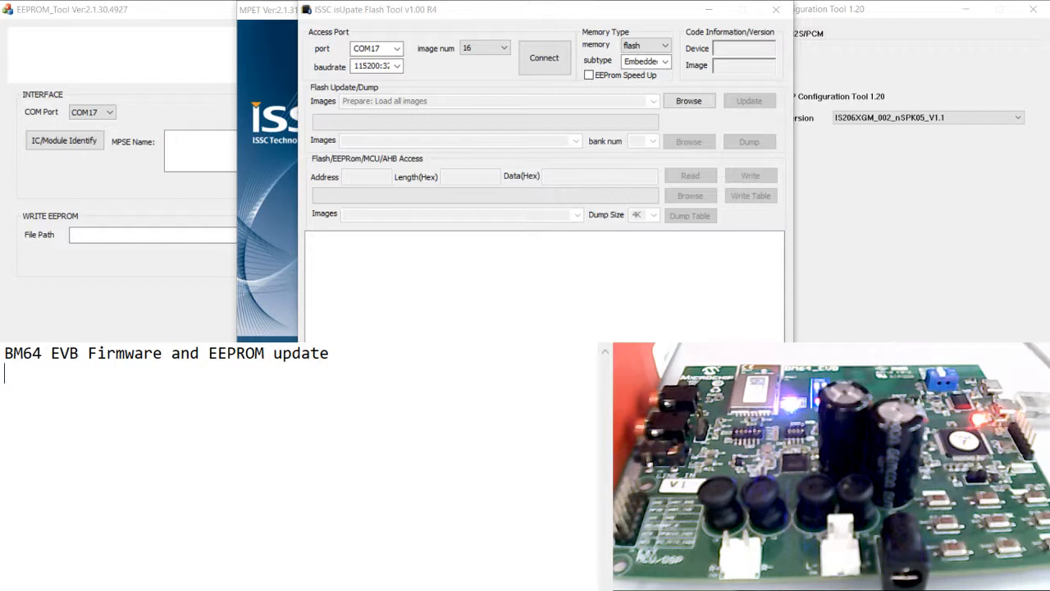
pyautogui.moveTo(87, 353); pyautogui.dragTo(272, 369)
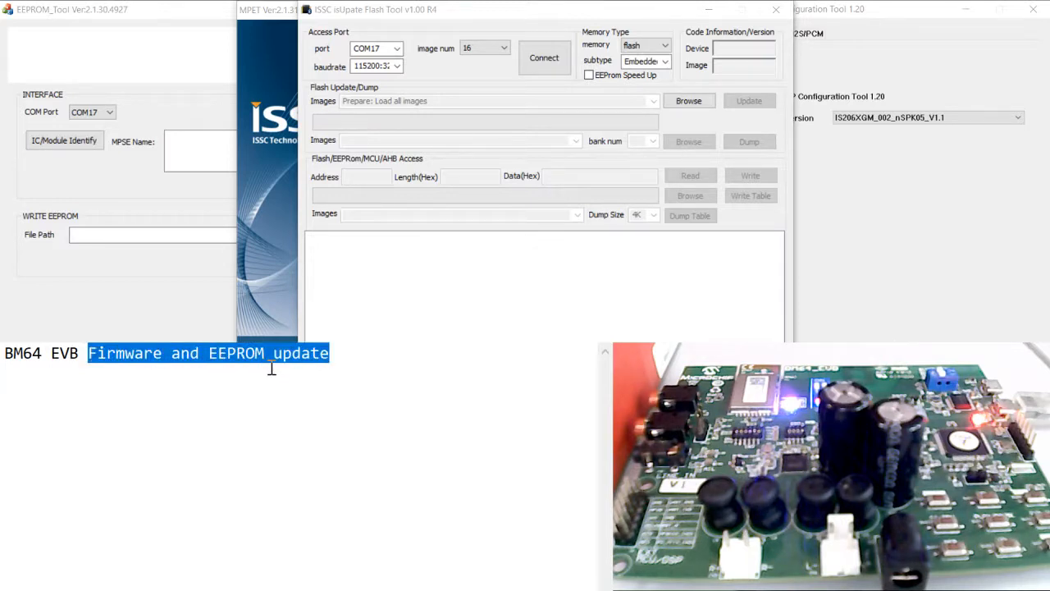
pyautogui.click(300, 394)
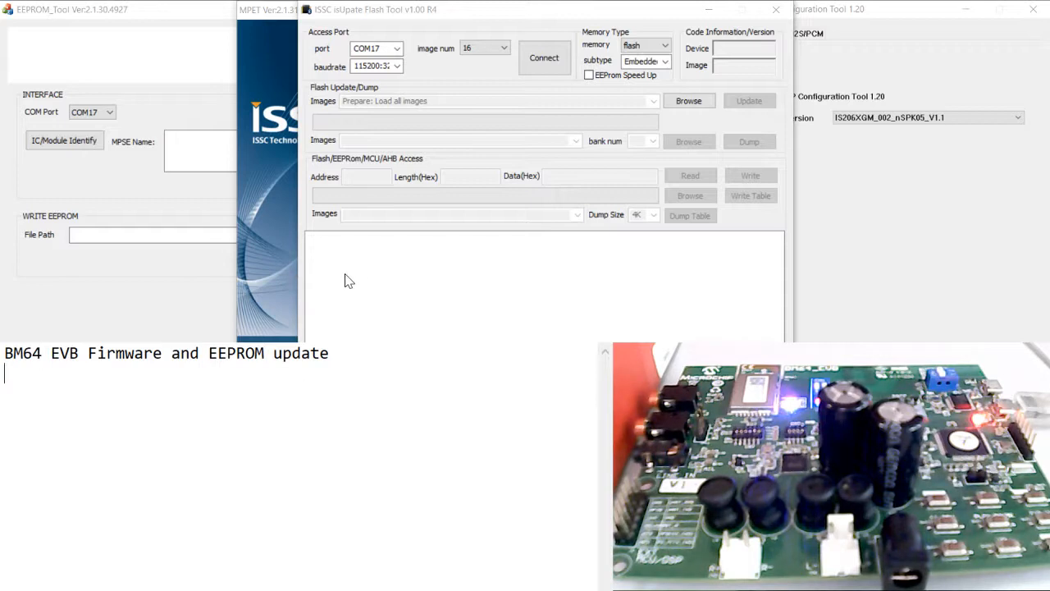
# Connect the isUpdate flash tool to the board on COM17 with flash memory and 16 images
pyautogui.click(518, 72)
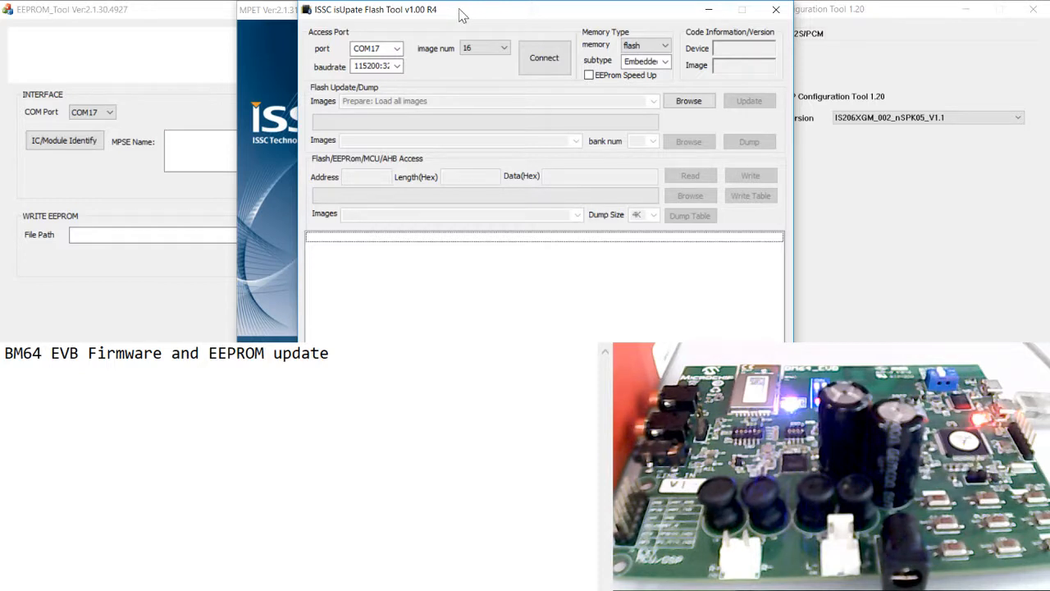
pyautogui.click(543, 59)
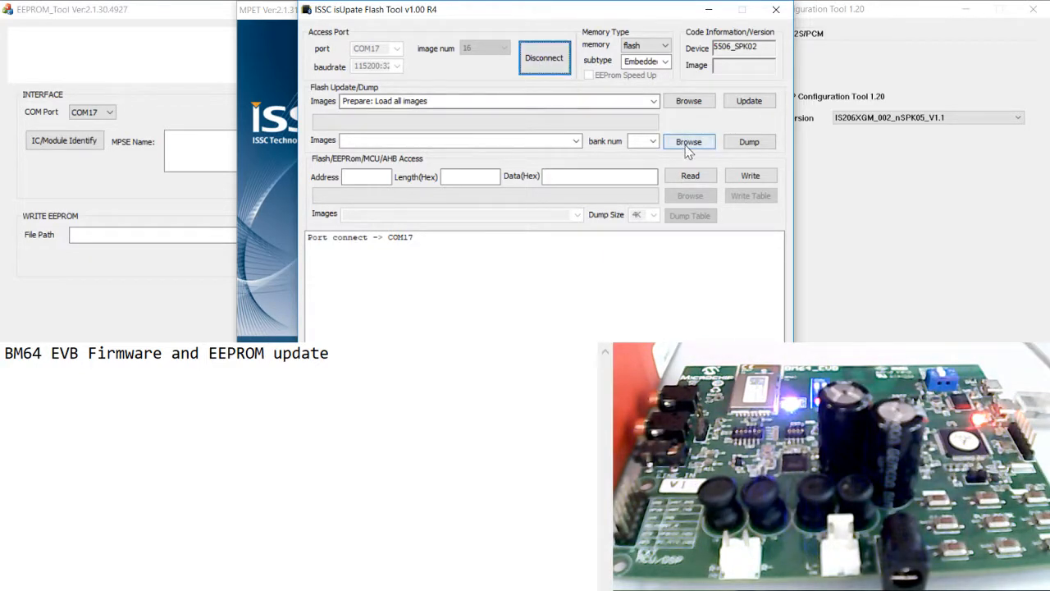
# Load the firmware images BT5506_SHS_FLASH.H00 through H15 from the DSPK v2.1 Flash folder and start the flash update
pyautogui.click(690, 103)
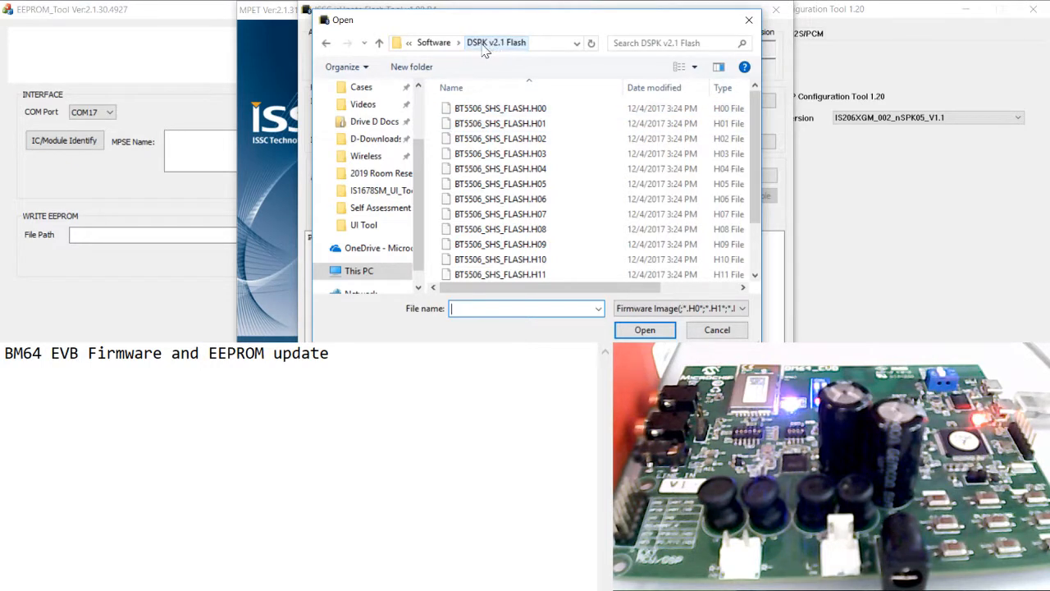
pyautogui.click(538, 110)
pyautogui.scroll(-2, 469, 188)
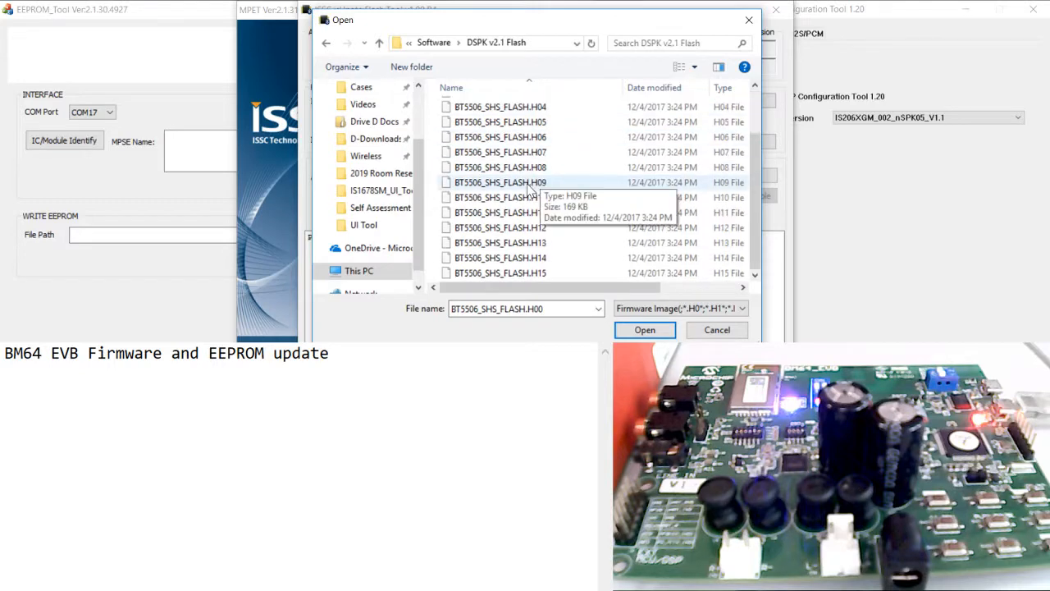
pyautogui.keyDown('shift'); pyautogui.click(519, 274); pyautogui.keyUp('shift')
pyautogui.scroll(2, 549, 231)
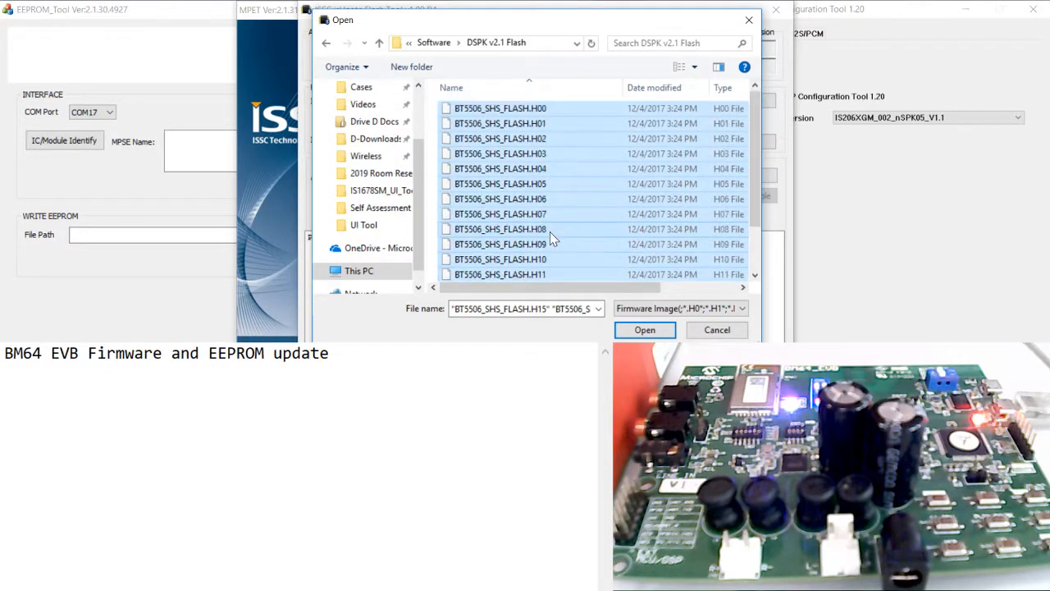
pyautogui.click(631, 330)
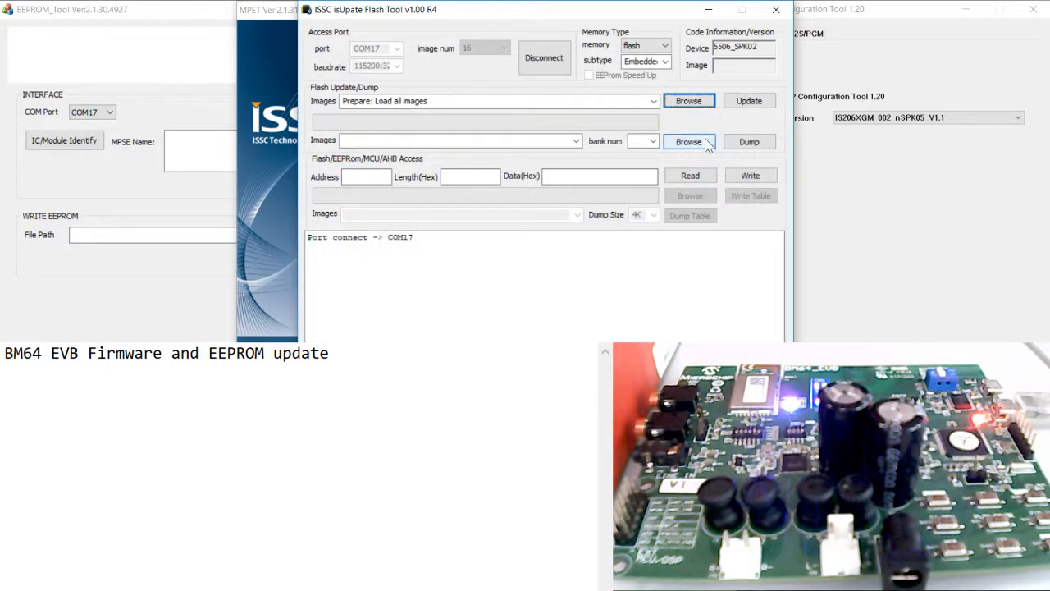
pyautogui.click(753, 104)
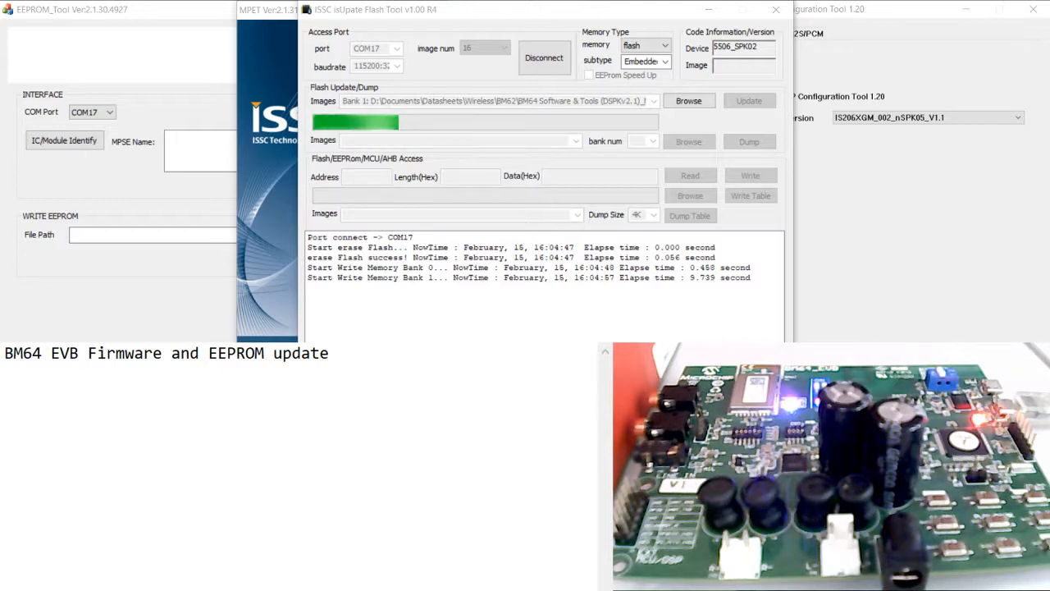
# Add the line "1) Firmware update" under the heading in the notes and begin a second line with "2)"
pyautogui.press('Return')
pyautogui.write('1) ')
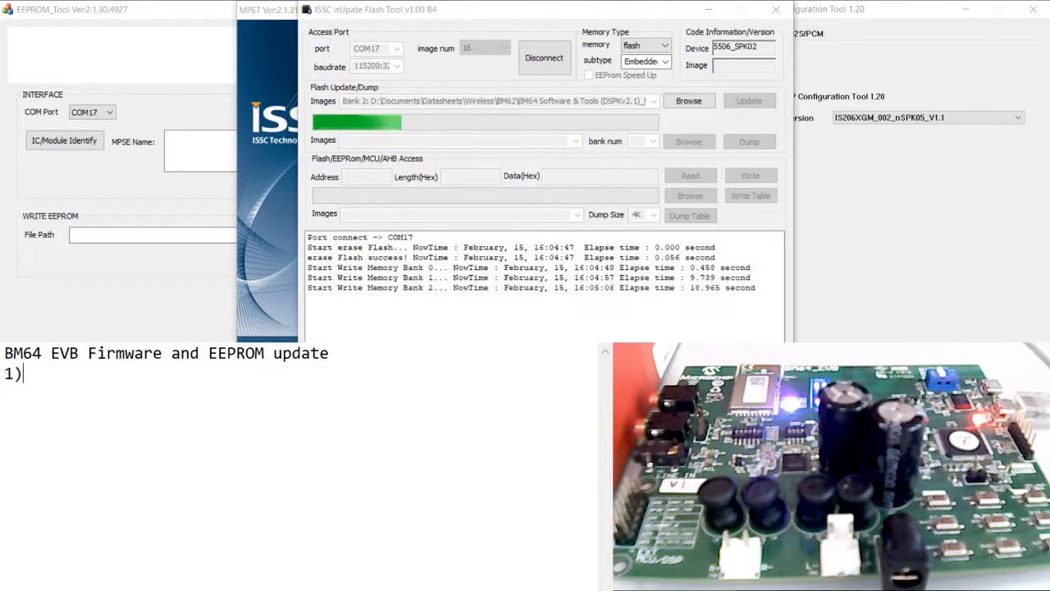
pyautogui.write('Fi')
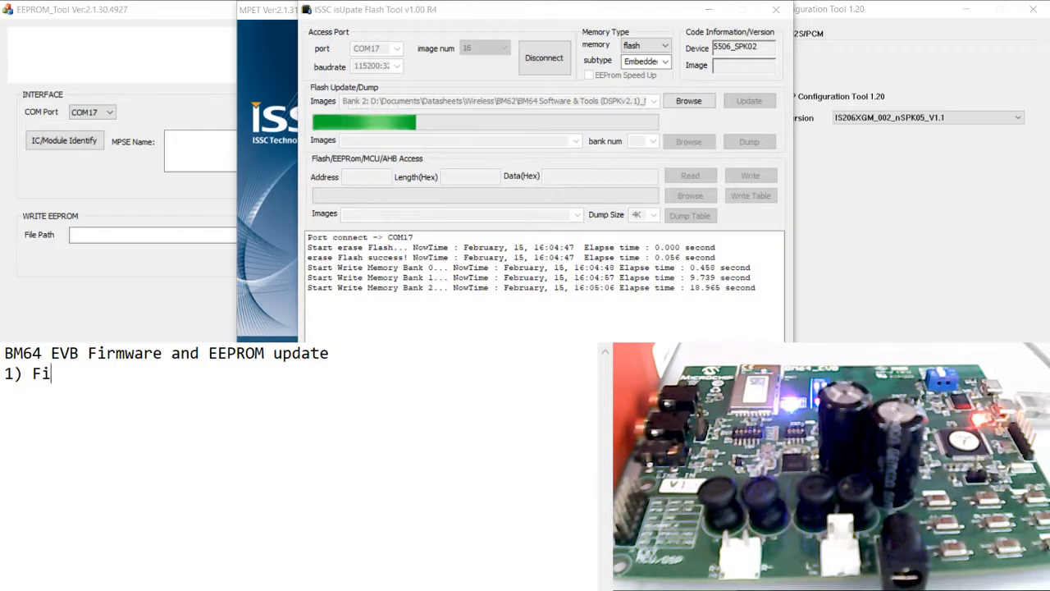
pyautogui.write('rmware')
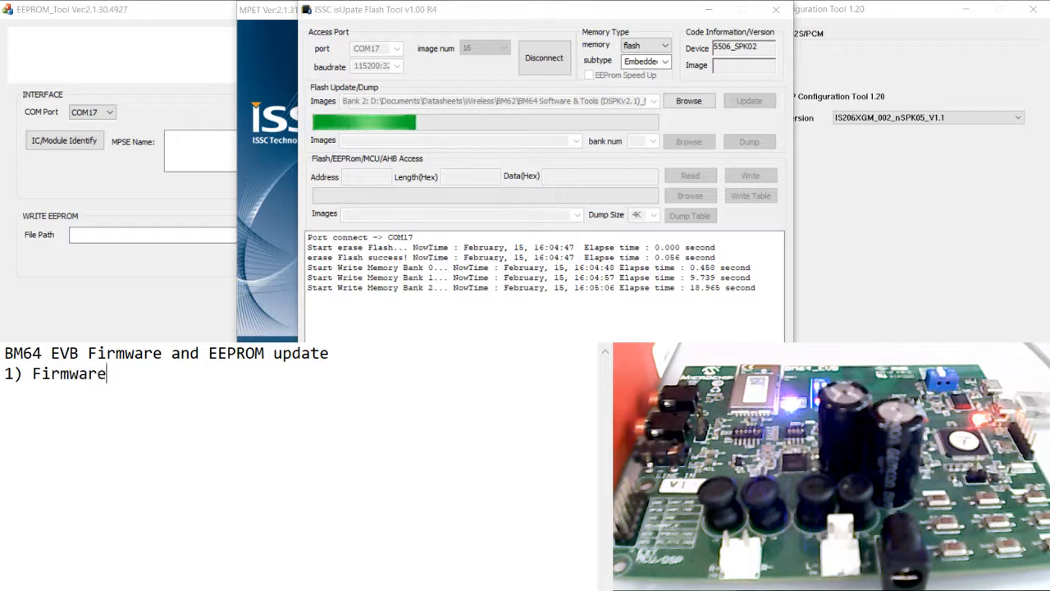
pyautogui.write(' update')
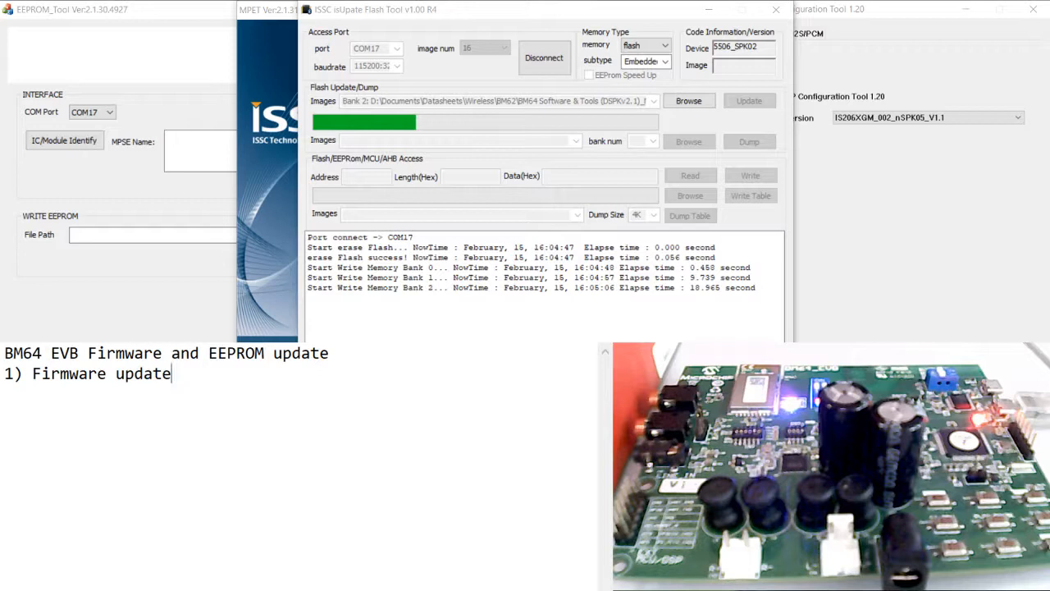
pyautogui.press('Return')
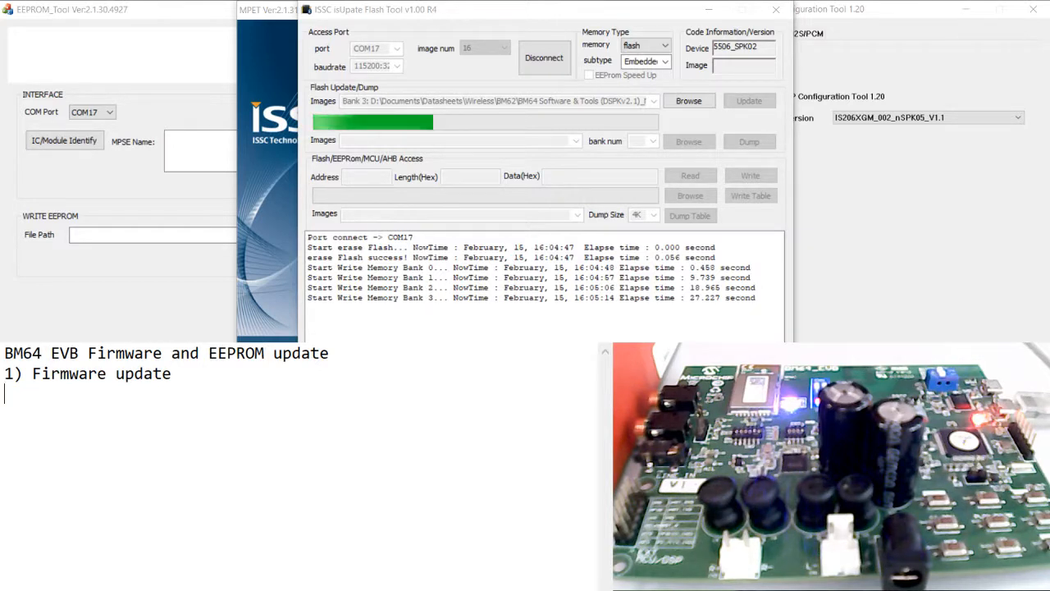
pyautogui.write('2')
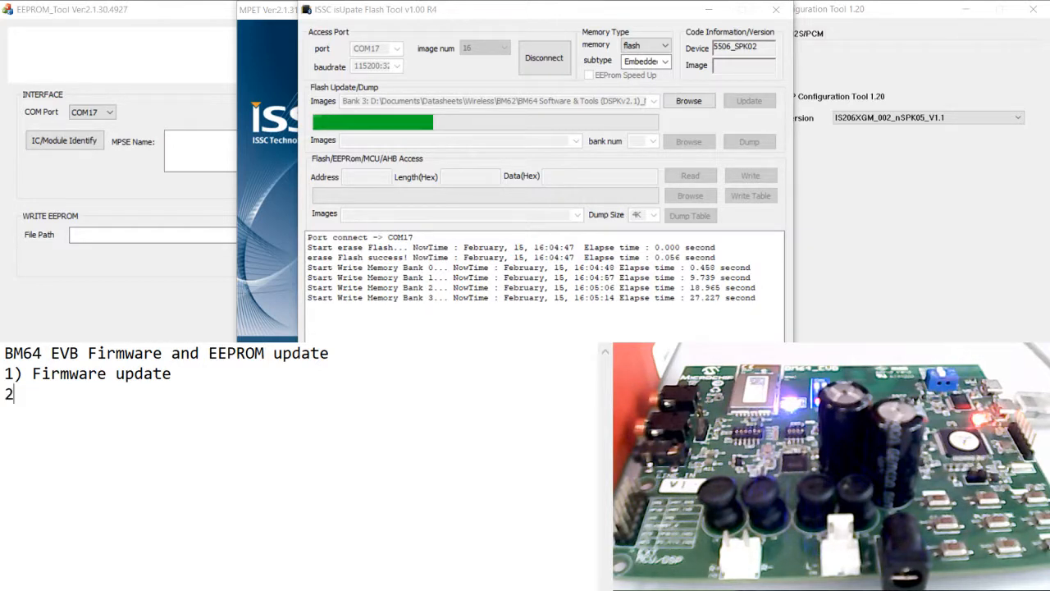
pyautogui.write(')')
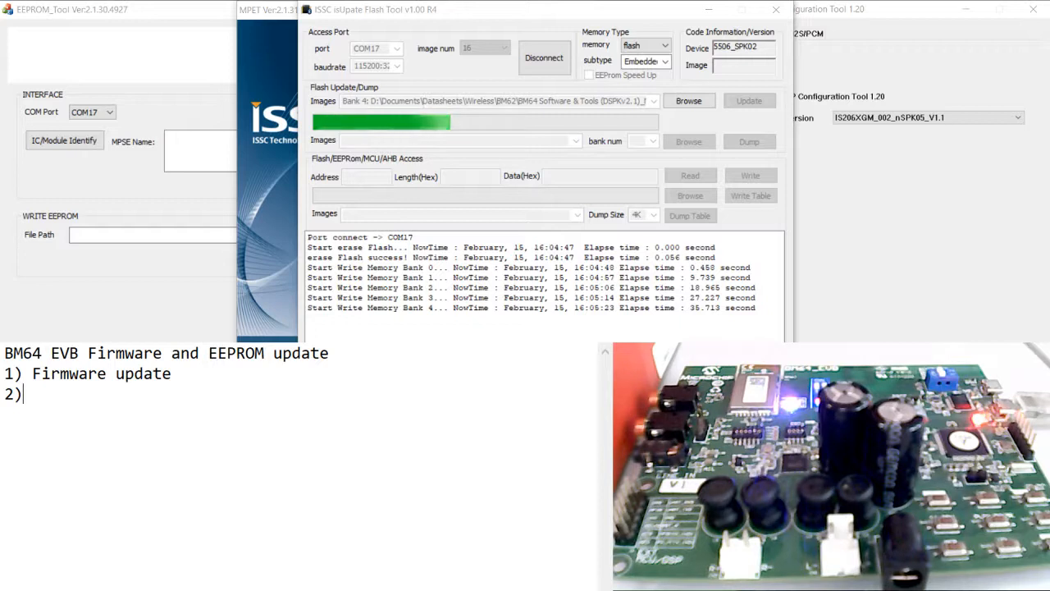
# Append "(ensure module is at fw update mode)" to item 1 in the notes and return to item 2
pyautogui.click(185, 374)
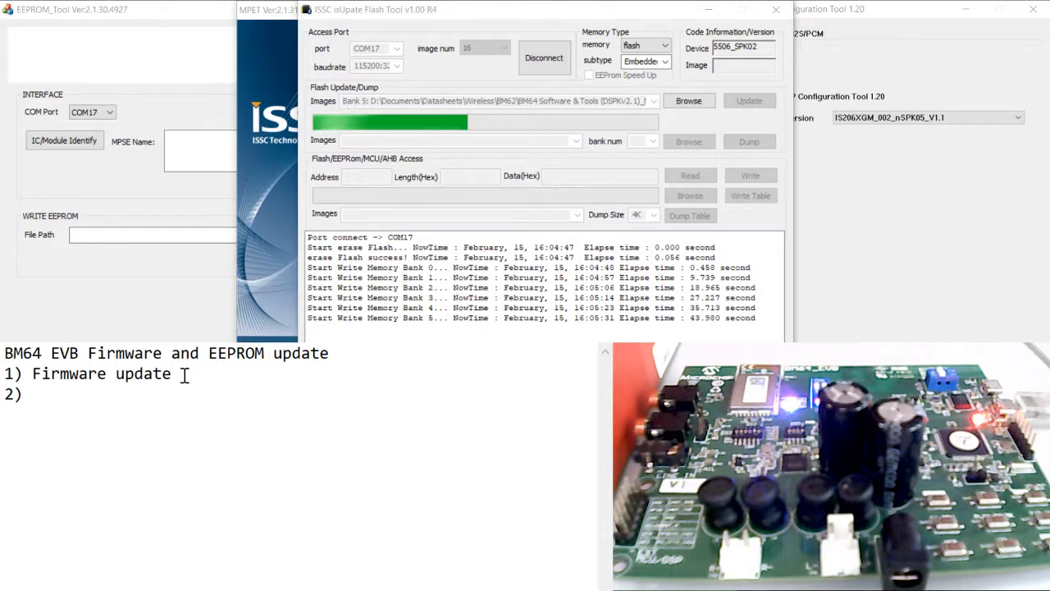
pyautogui.write('()ensure ')
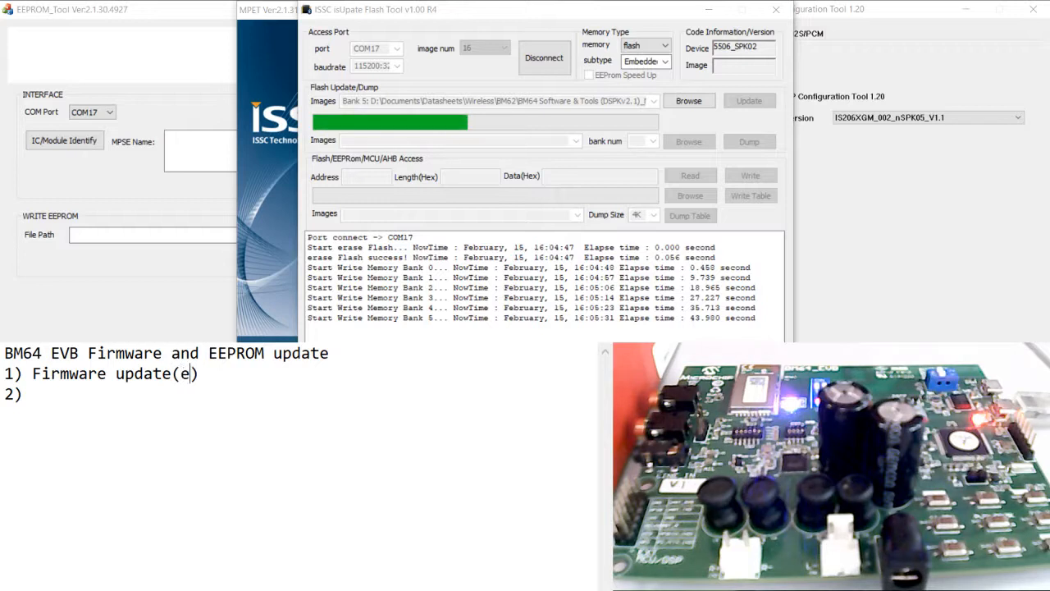
pyautogui.write('module is')
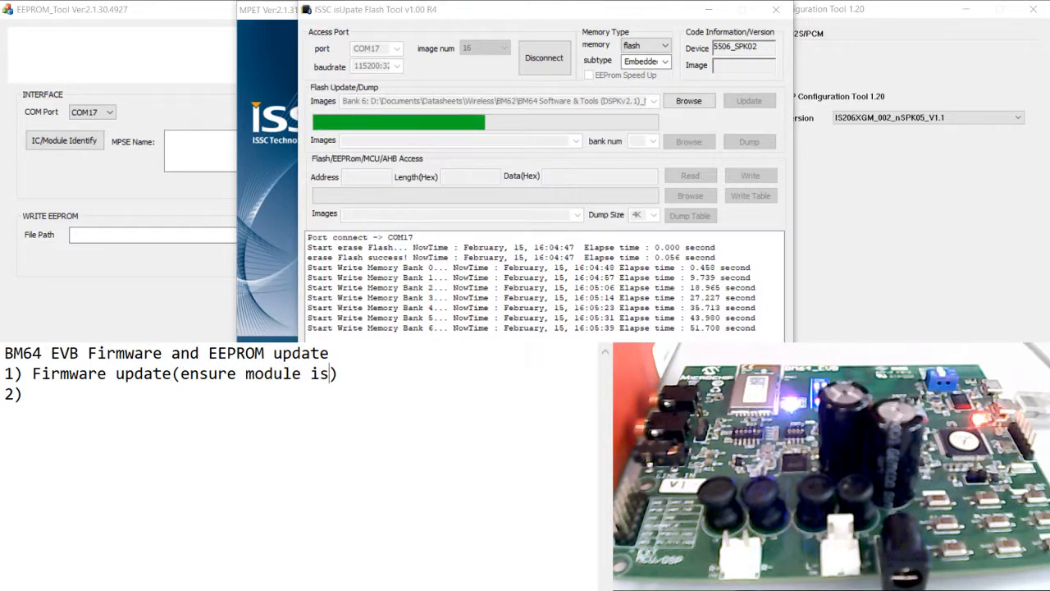
pyautogui.write(' at fw')
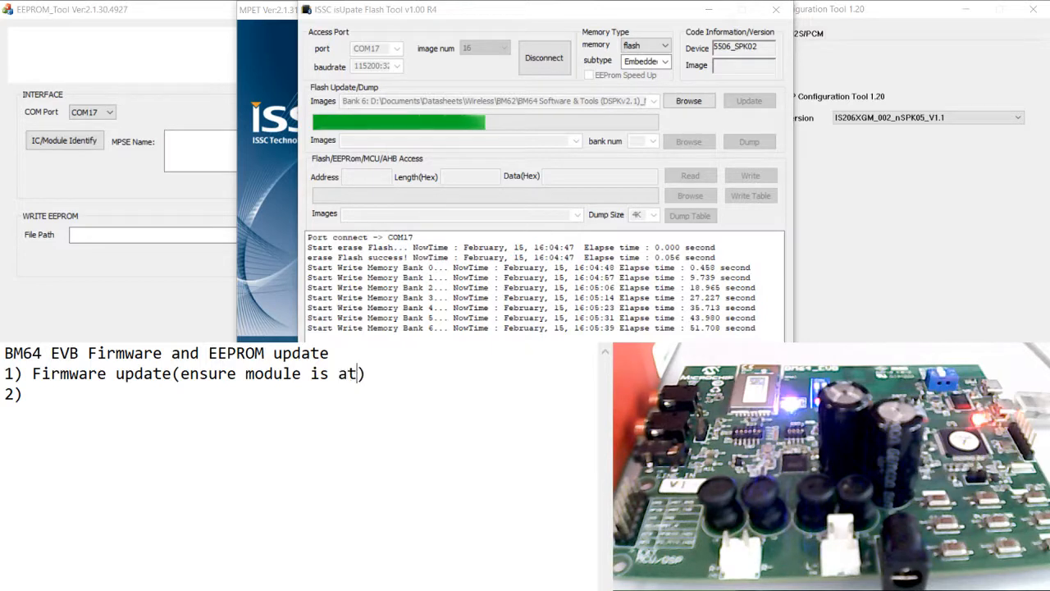
pyautogui.write(' update mode')
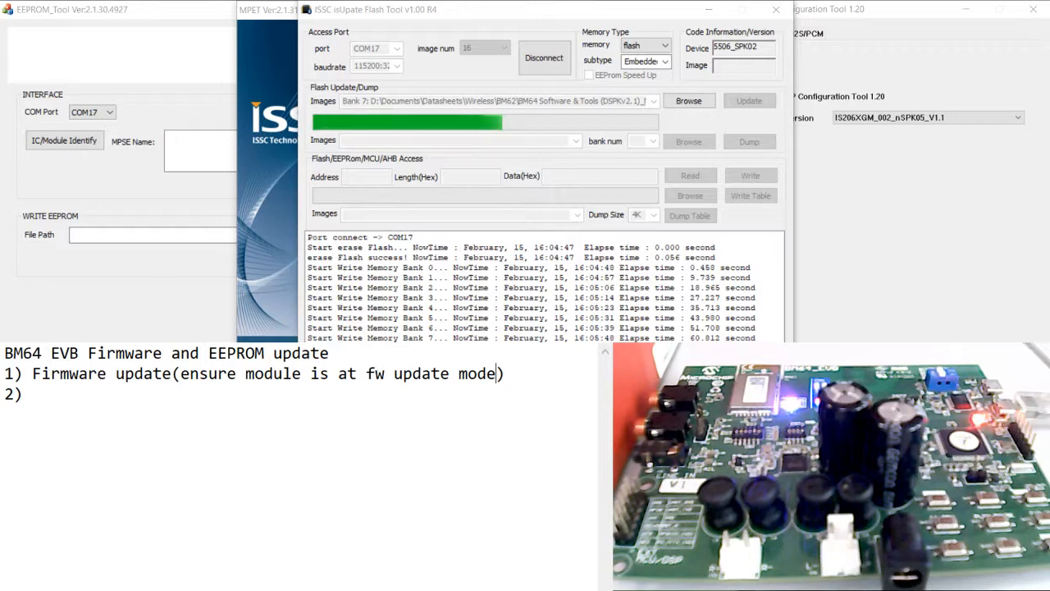
pyautogui.press('Down')
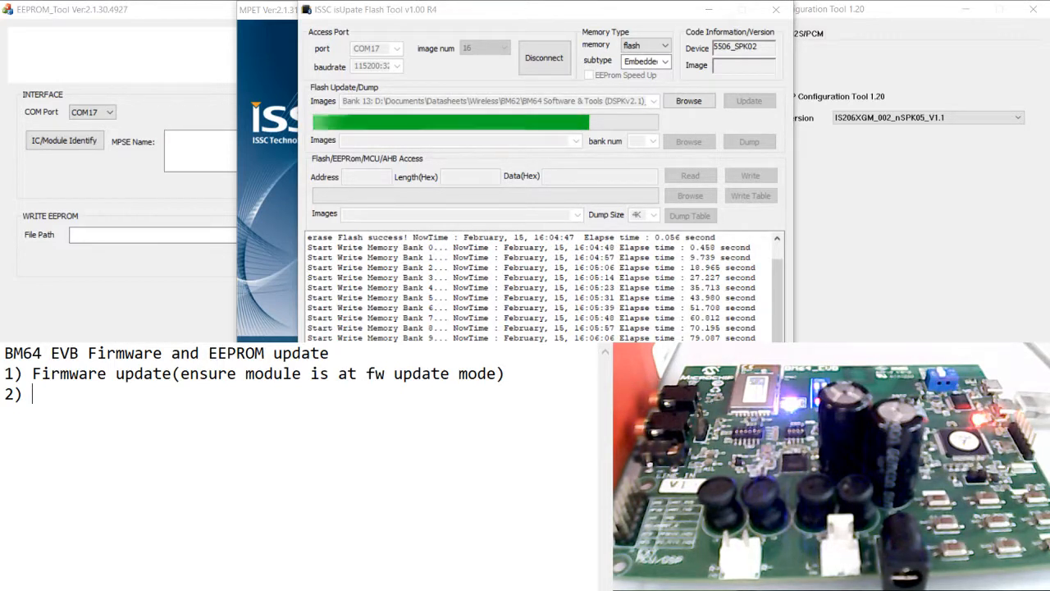
# Disconnect the flash tool from the board after the firmware update and minimize its window
pyautogui.click(780, 325)
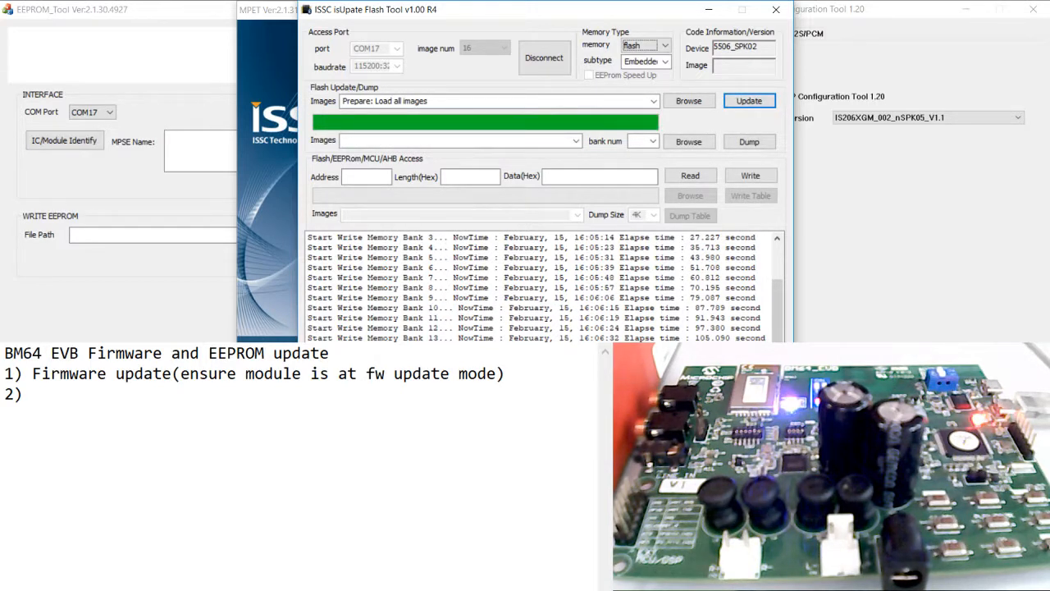
pyautogui.click(49, 395)
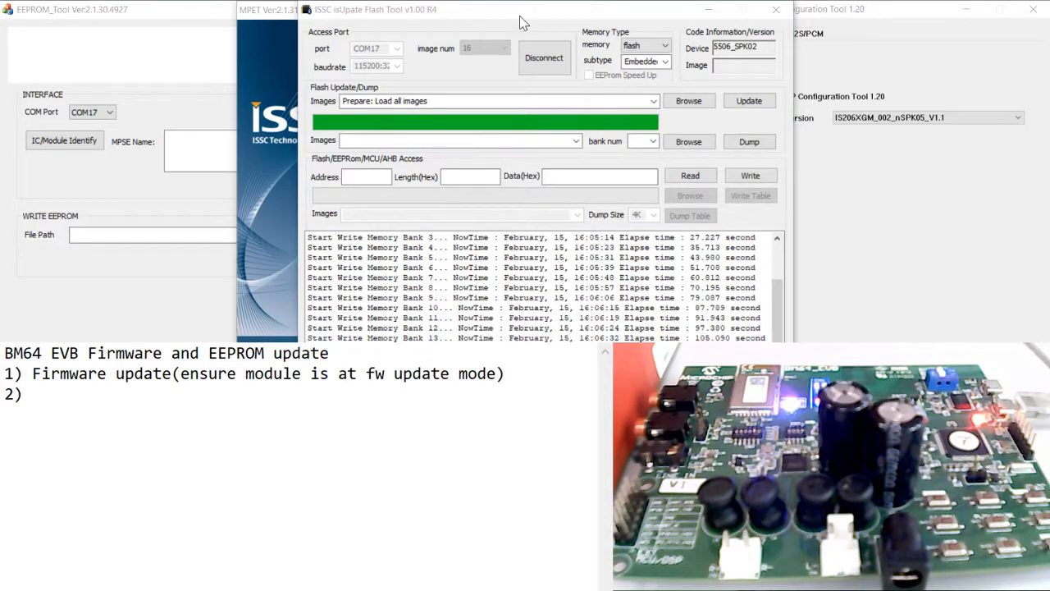
pyautogui.click(544, 59)
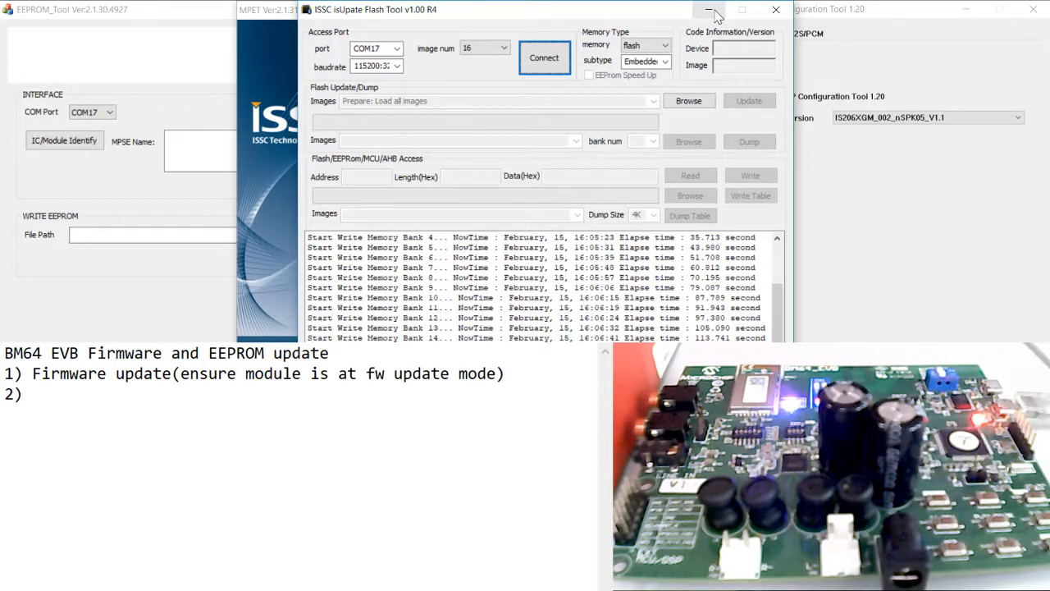
pyautogui.click(709, 15)
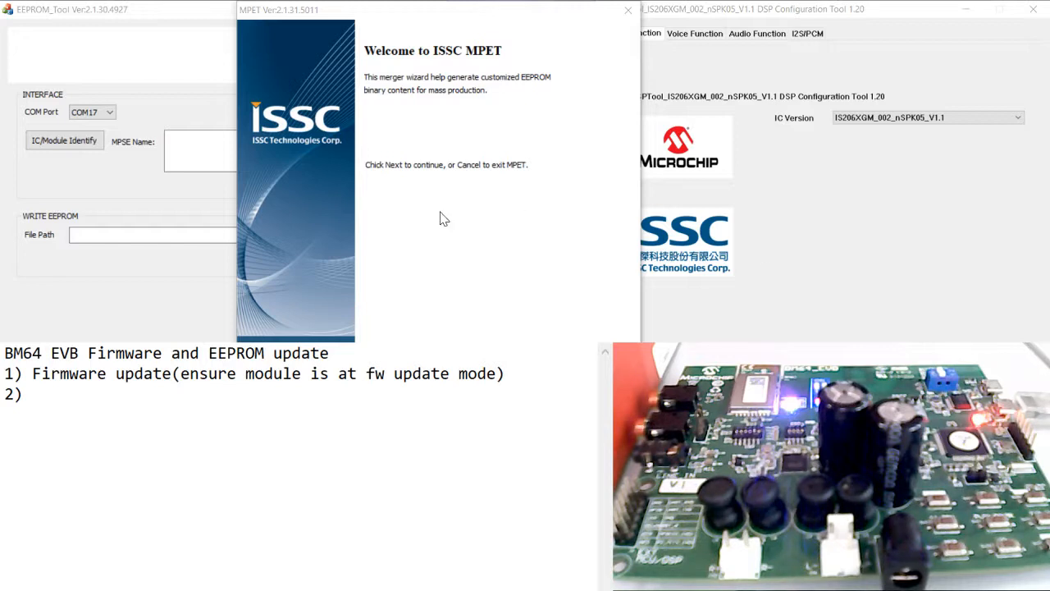
# Bring the MPET wizard to the front and reposition its window slightly to the right
pyautogui.click(342, 235)
pyautogui.moveTo(469, 25); pyautogui.dragTo(519, 25)
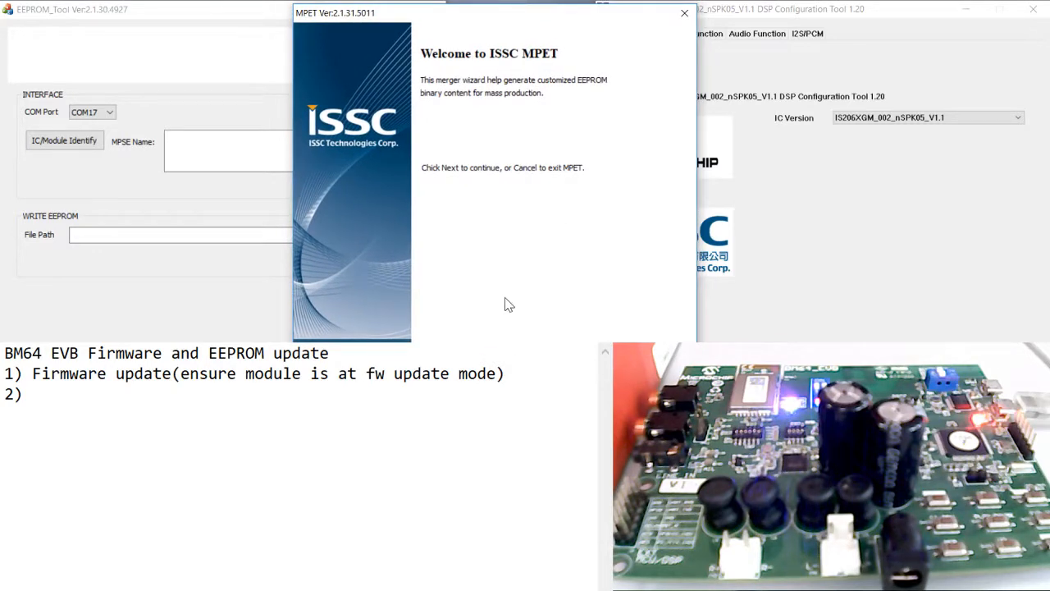
pyautogui.click(246, 404)
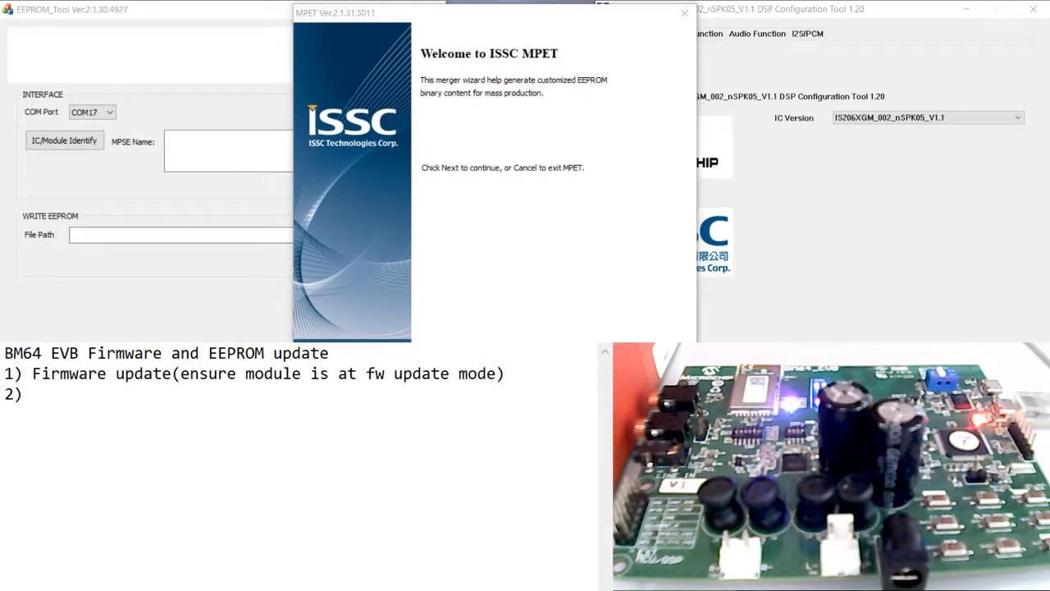
# In File Explorer, locate the MPET application in Wireless > BM62 > BM64 Software & Tools (DSPKv2.1)_NewRelease > Tool > MP_V2.1.31.5011
pyautogui.press('super+e')
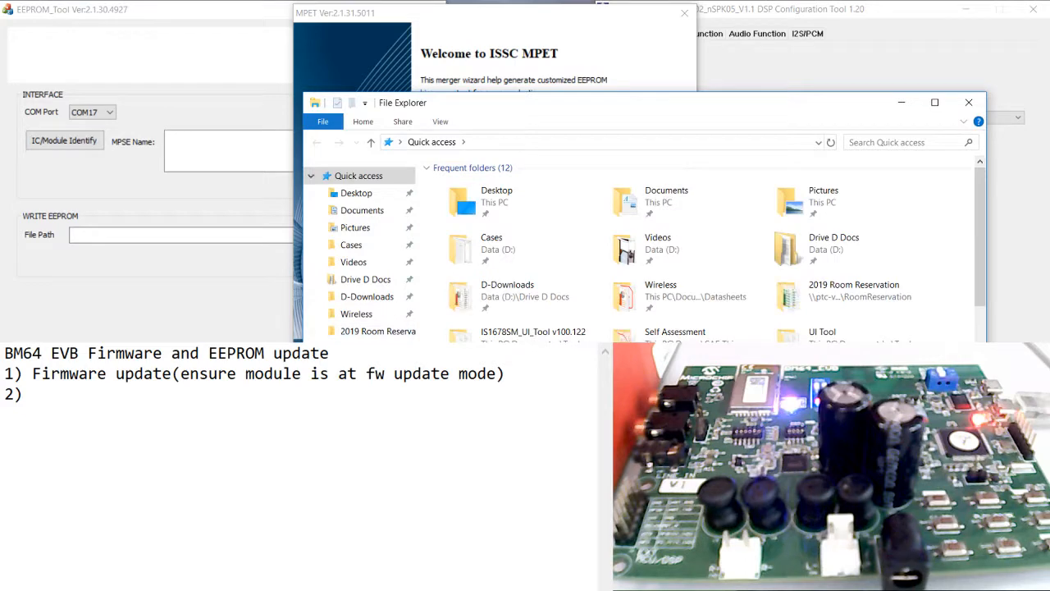
pyautogui.click(356, 313)
pyautogui.moveTo(628, 107); pyautogui.dragTo(609, 102)
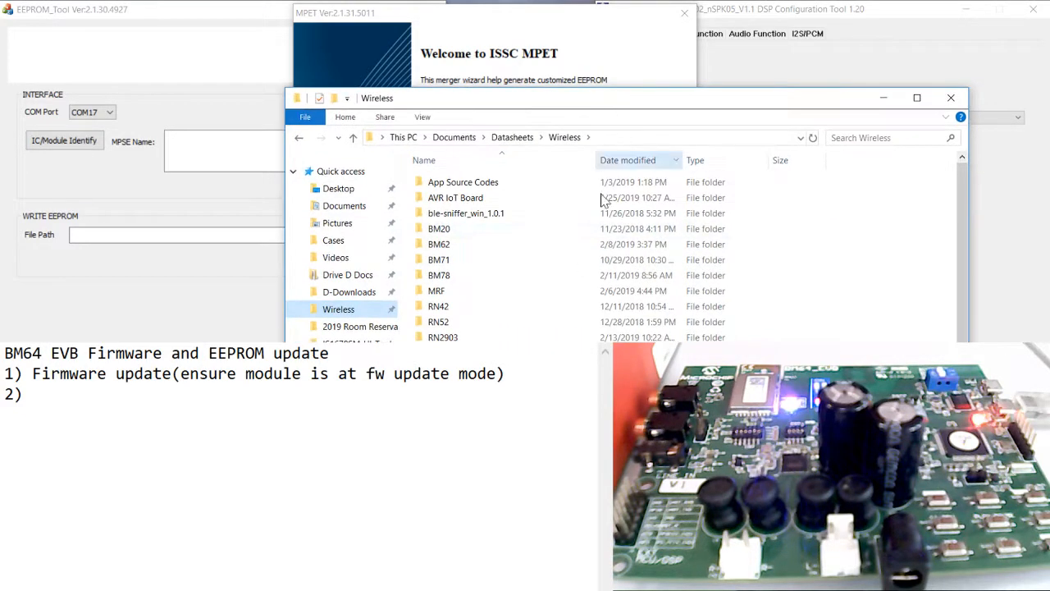
pyautogui.doubleClick(461, 246)
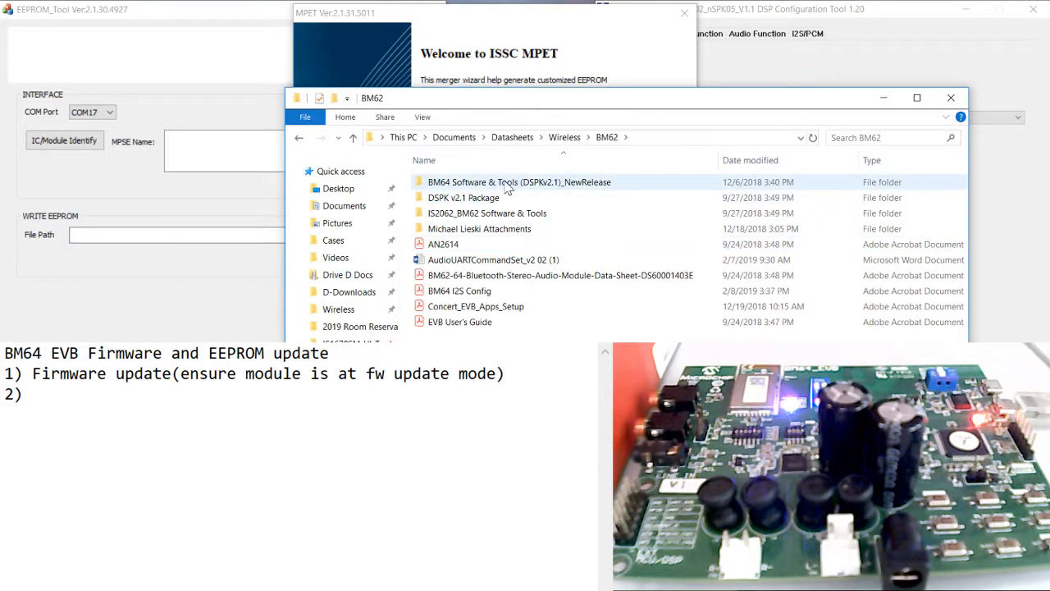
pyautogui.doubleClick(509, 183)
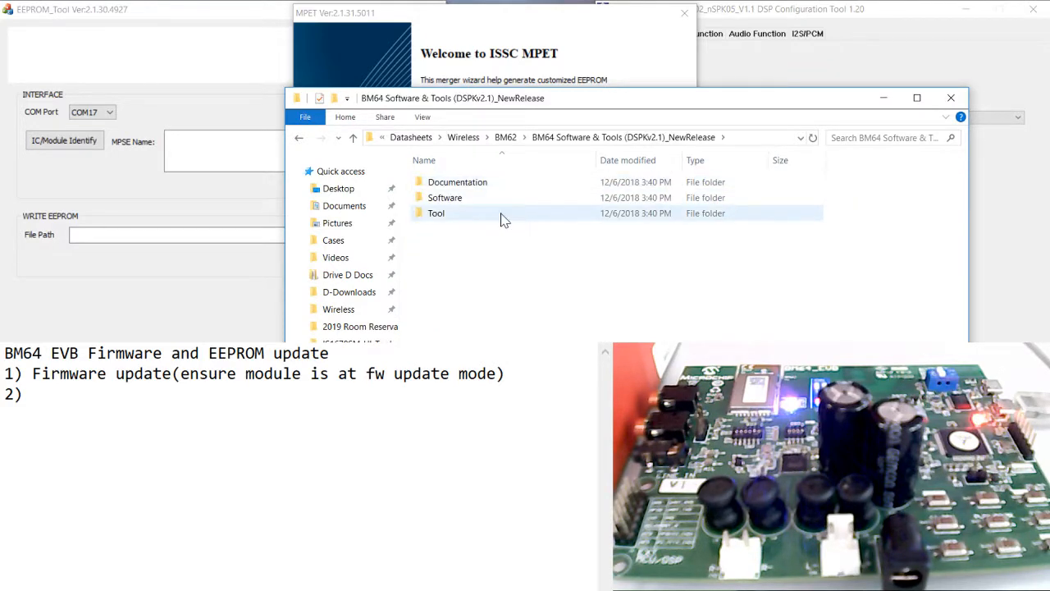
pyautogui.doubleClick(504, 215)
pyautogui.doubleClick(475, 231)
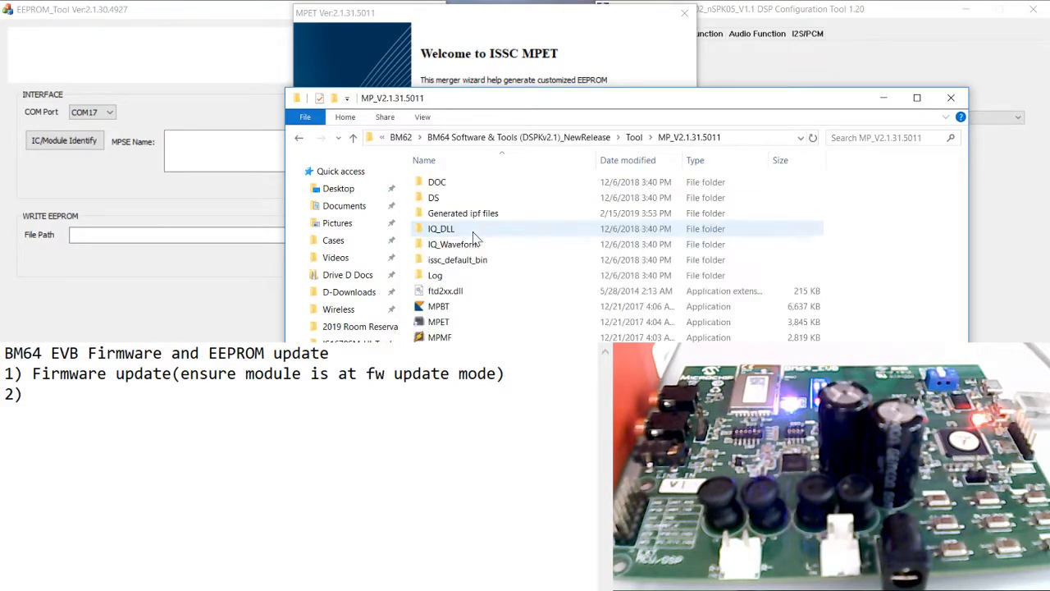
pyautogui.click(464, 328)
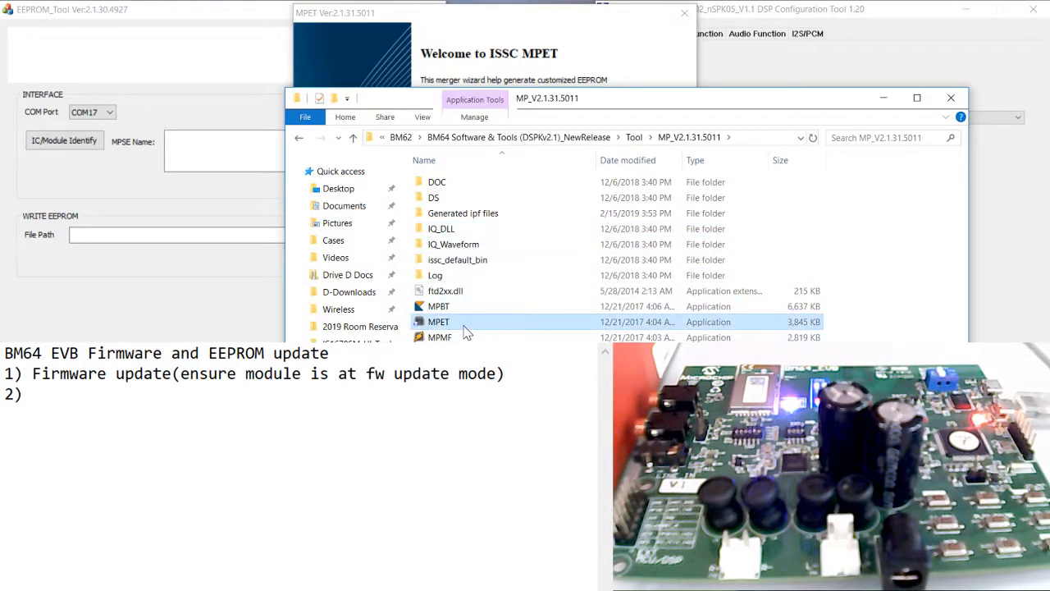
pyautogui.moveTo(648, 107); pyautogui.dragTo(651, 187)
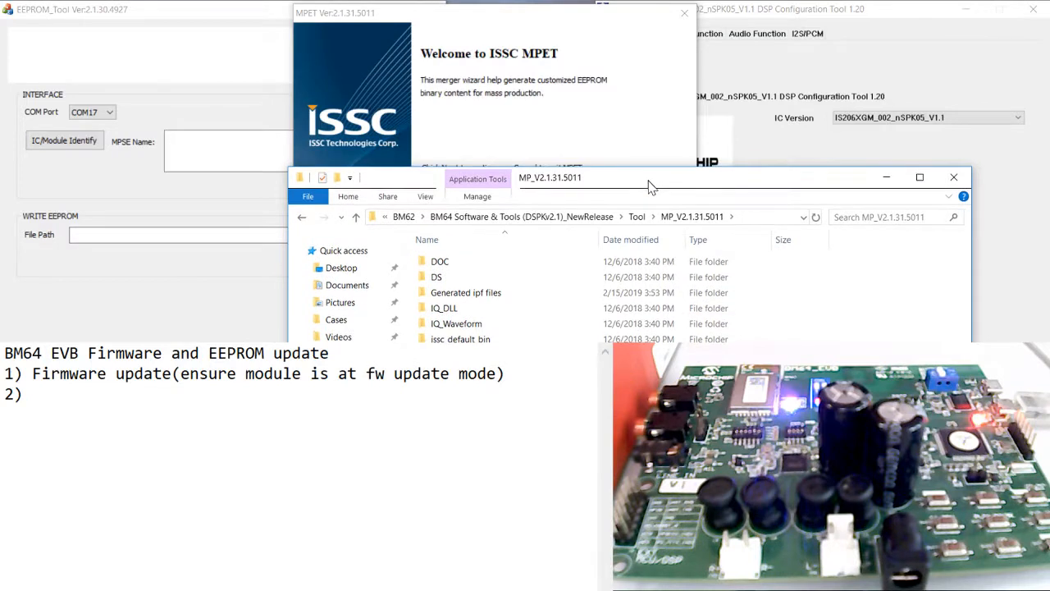
# Minimize File Explorer and set the MPET merged output type to UI Patch Only (Customized UI Updates, *.ipf)
pyautogui.click(886, 177)
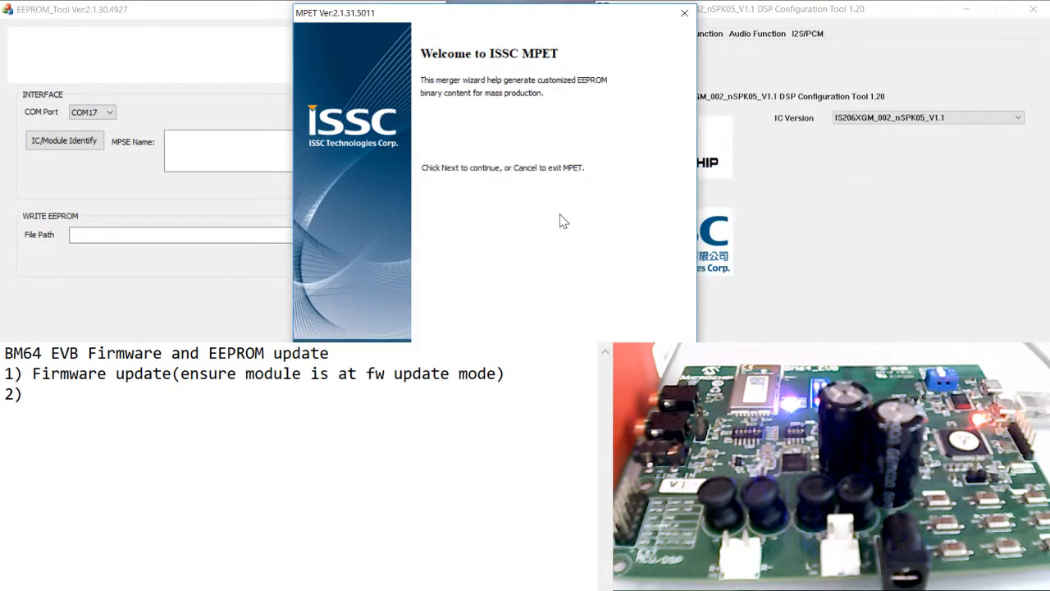
pyautogui.press('Return')
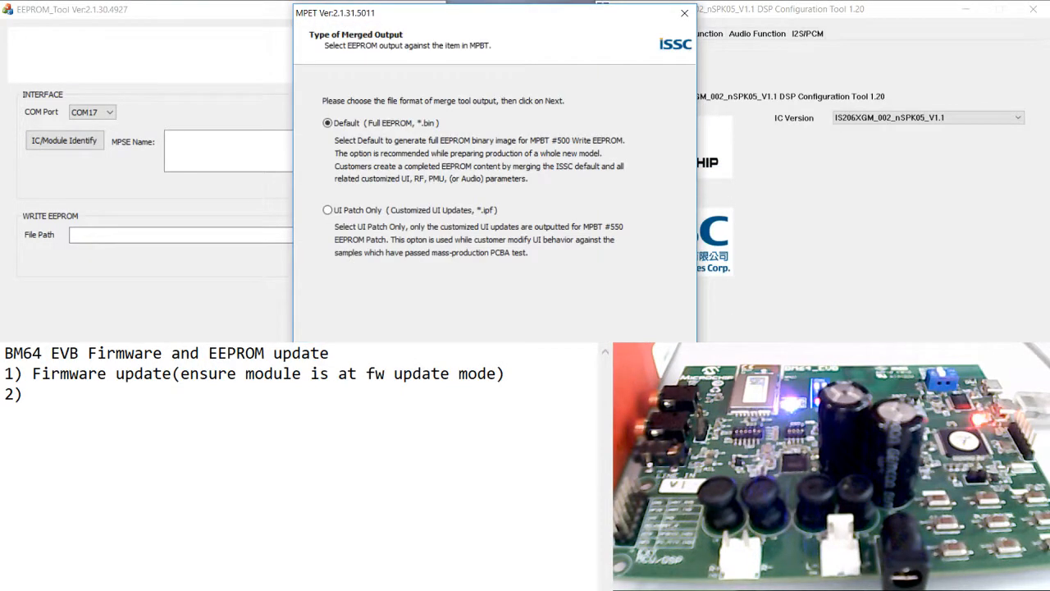
pyautogui.click(356, 212)
pyautogui.moveTo(492, 12); pyautogui.dragTo(512, 14)
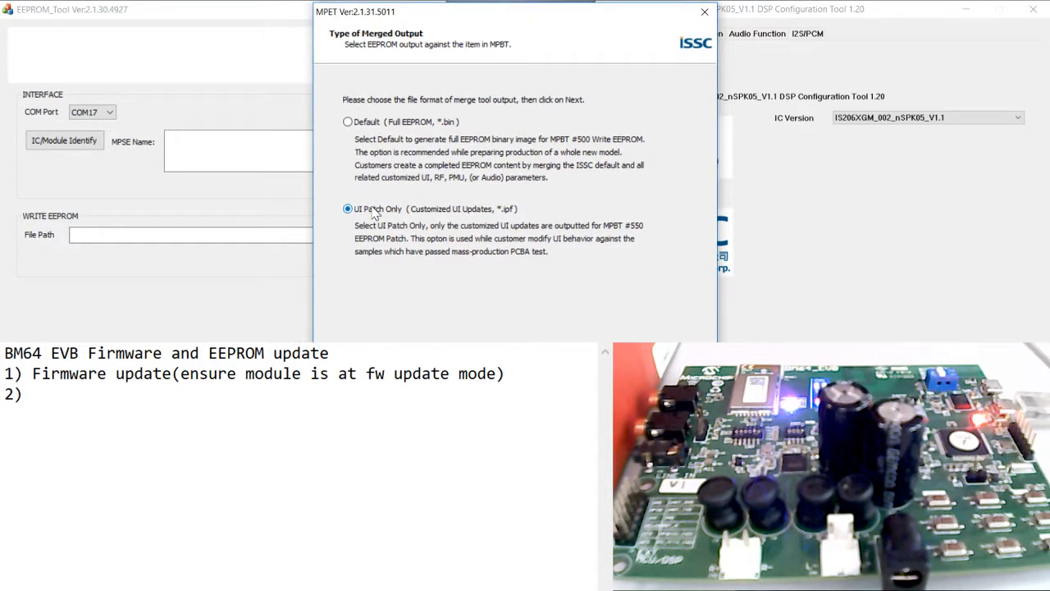
pyautogui.press('Return')
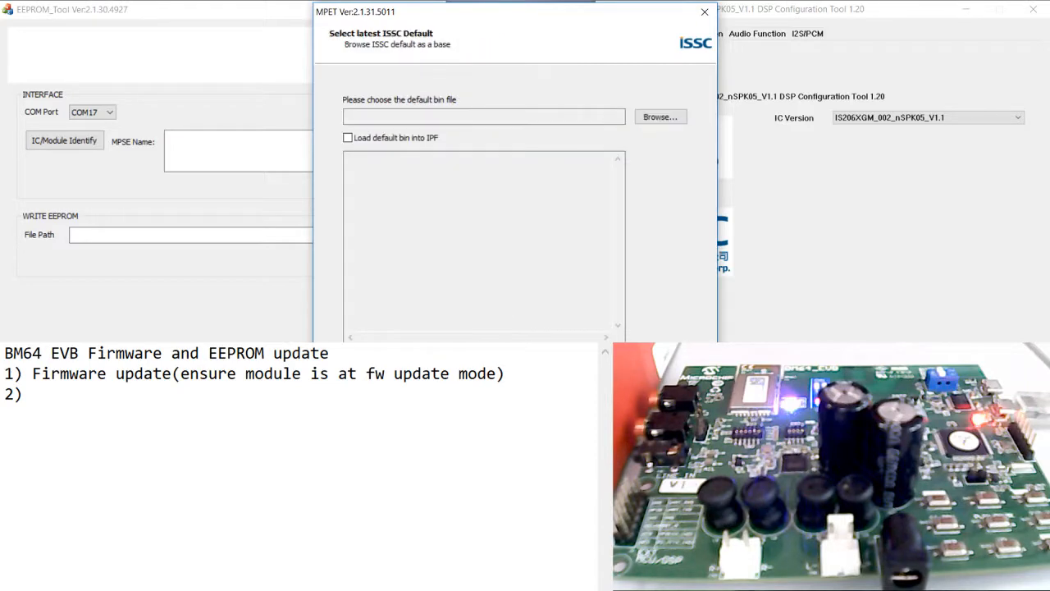
# Load IS206X_012_DUALMODESPK2.1_E1.0.1.1_0D11 from the issc_default_bin folder as the default bin file and continue to the customized parameters page
pyautogui.click(661, 120)
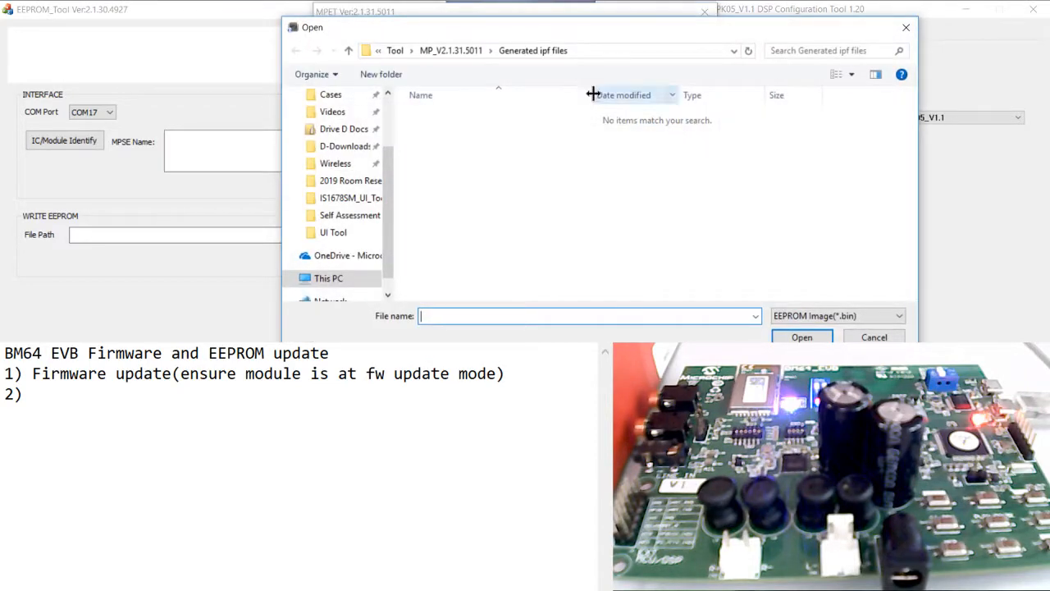
pyautogui.click(459, 52)
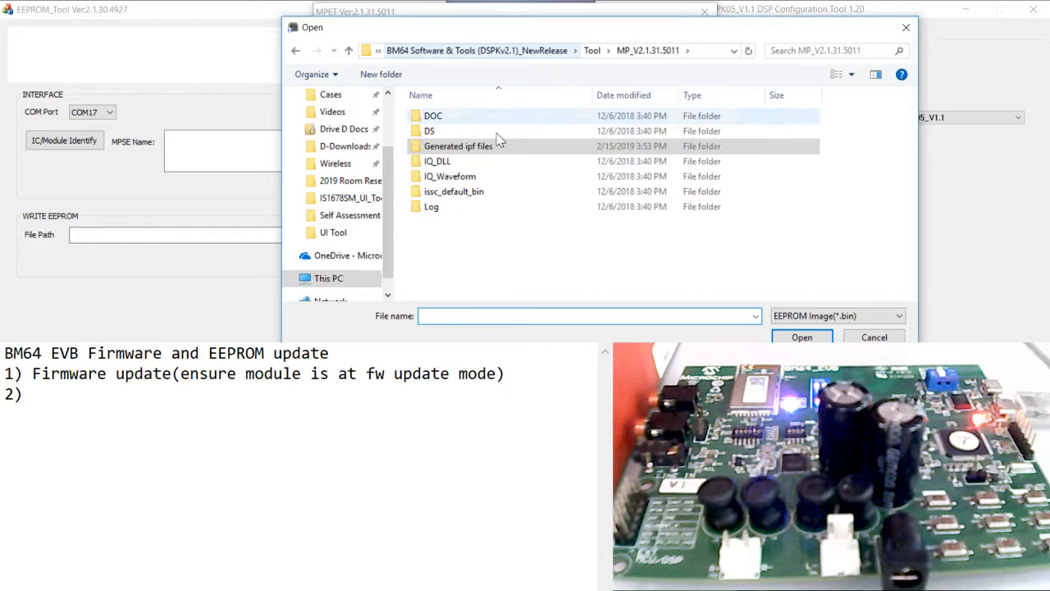
pyautogui.click(473, 197)
pyautogui.doubleClick(473, 197)
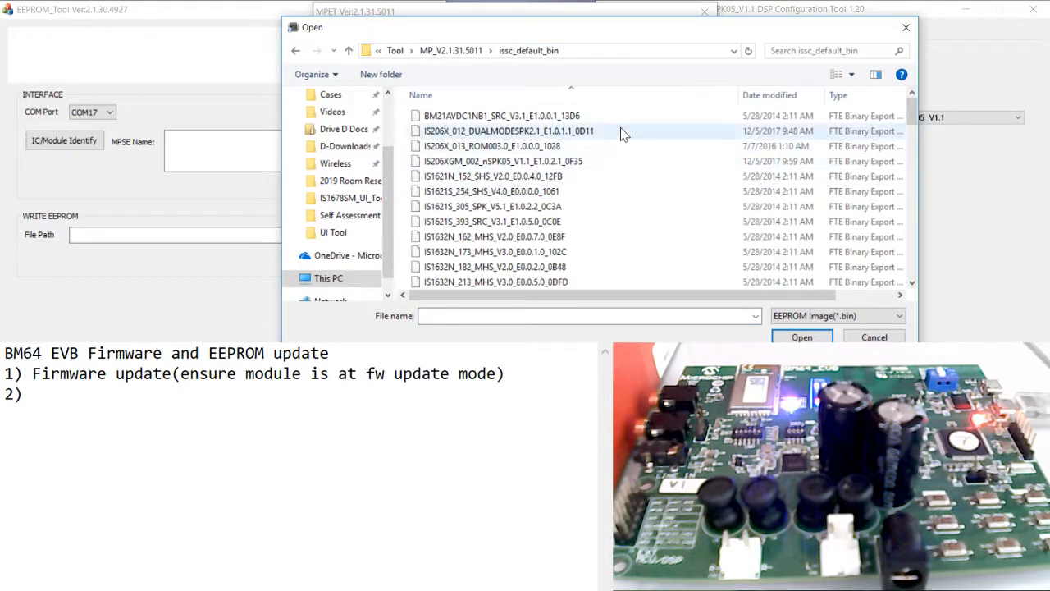
pyautogui.click(600, 133)
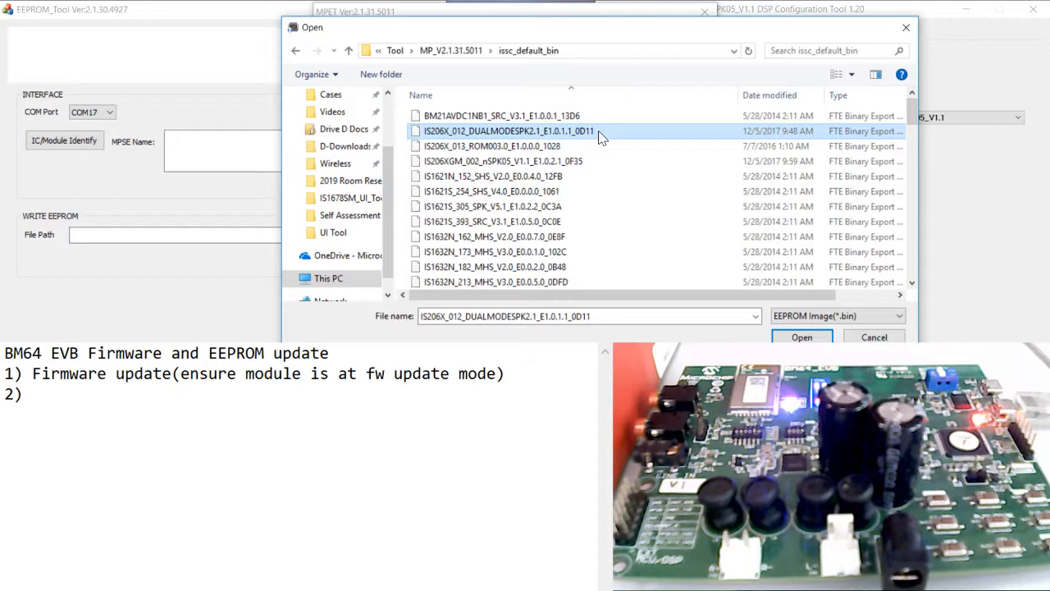
pyautogui.click(800, 338)
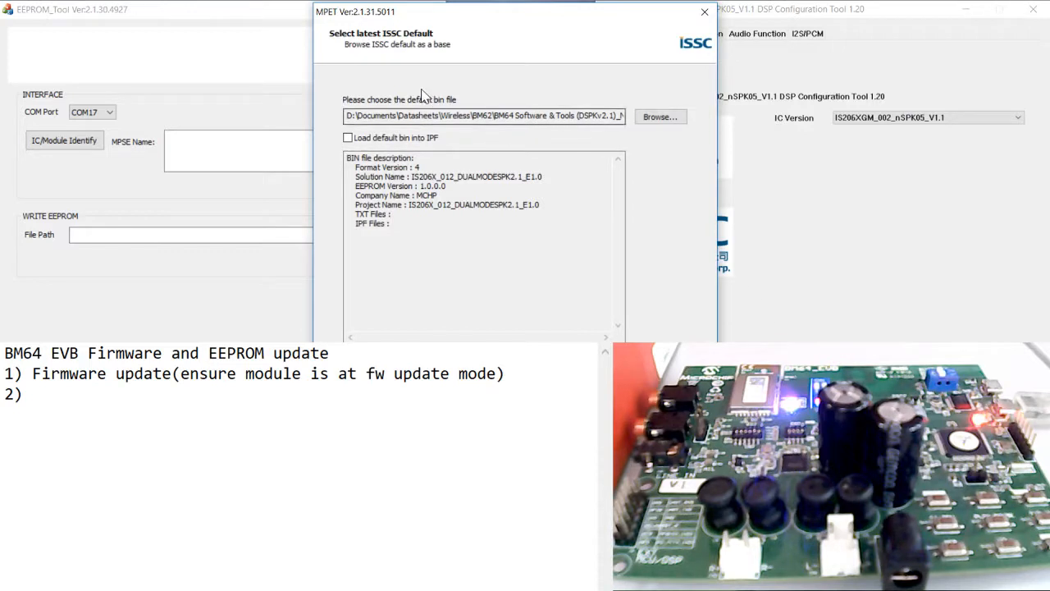
pyautogui.click(612, 381)
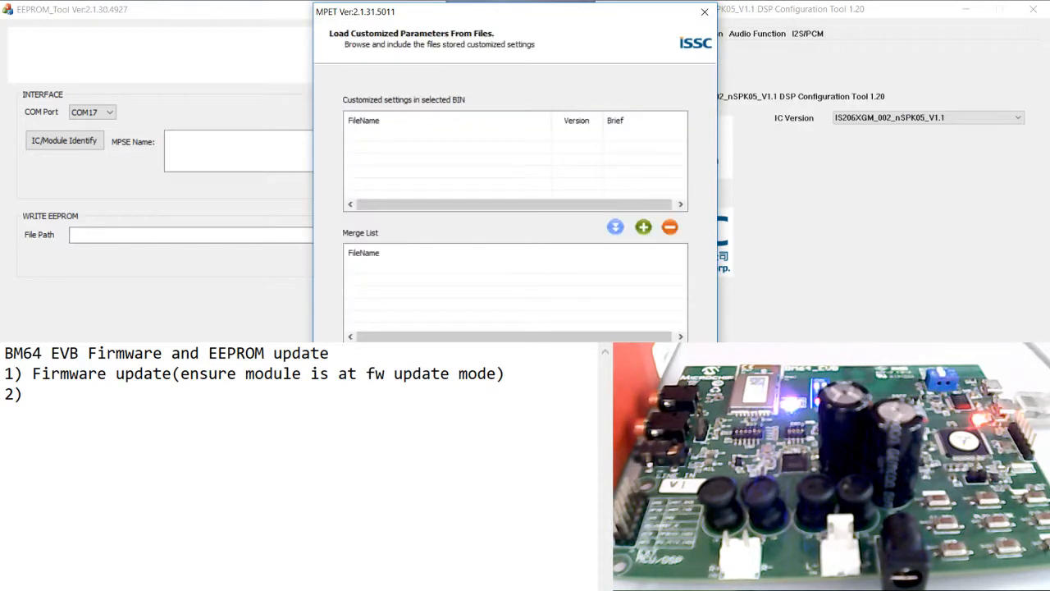
pyautogui.click(643, 227)
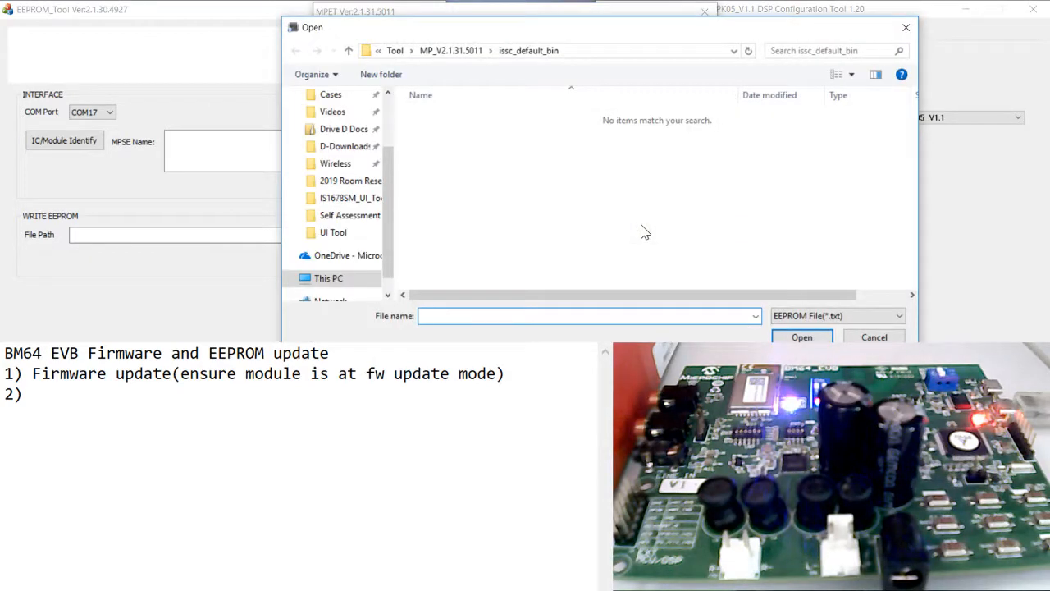
pyautogui.moveTo(517, 39); pyautogui.dragTo(500, 119)
pyautogui.click(853, 427)
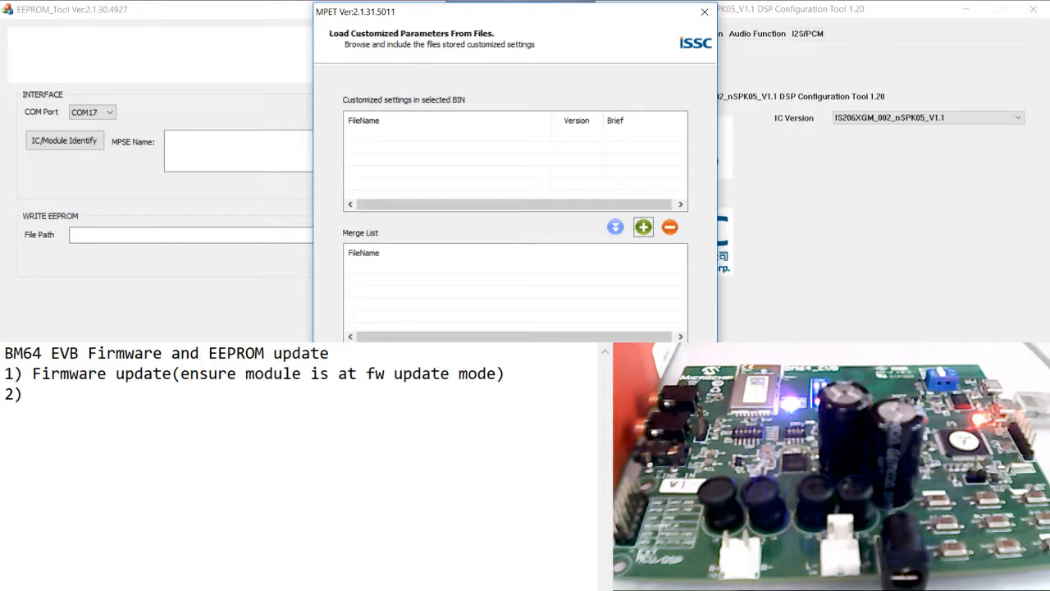
# Switch to the DSP Configuration Tool and set the IC version to IS206X_012_DUALMODESPK2.1_E1.0, accepting the parameter reset
pyautogui.click(909, 251)
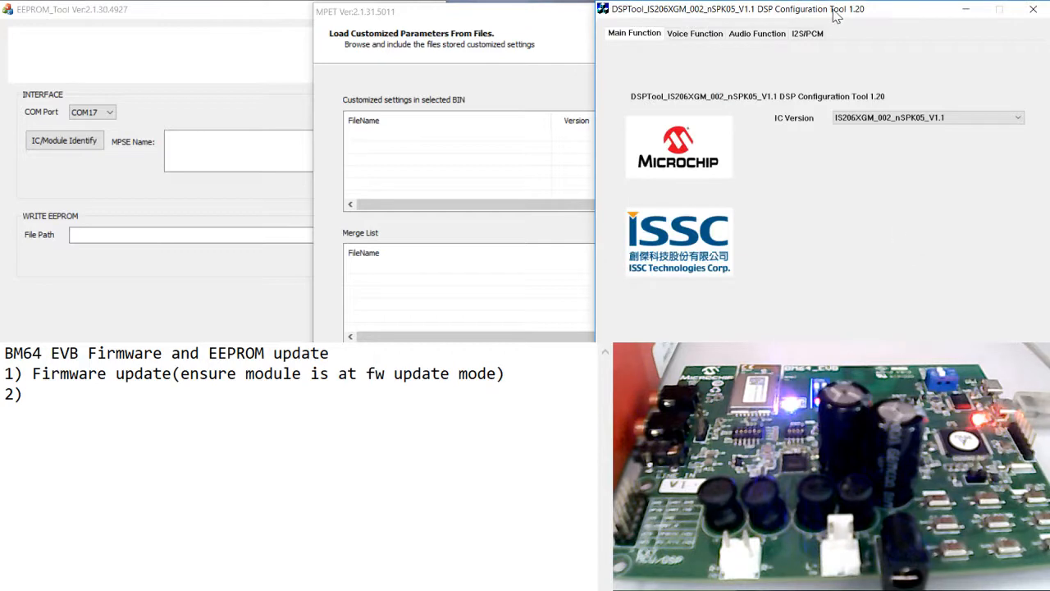
pyautogui.moveTo(844, 16); pyautogui.dragTo(559, 16)
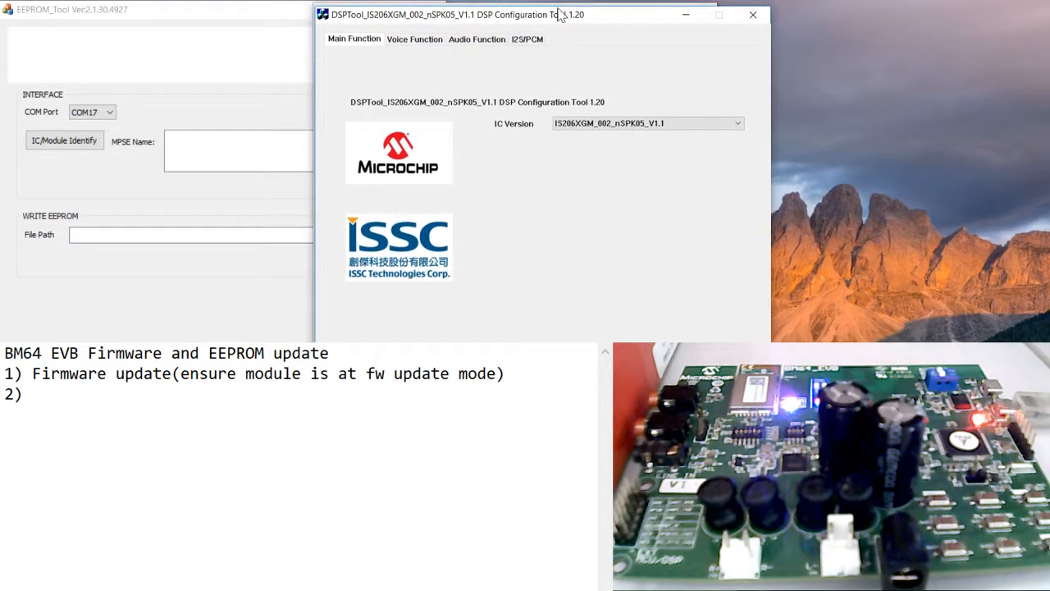
pyautogui.click(627, 125)
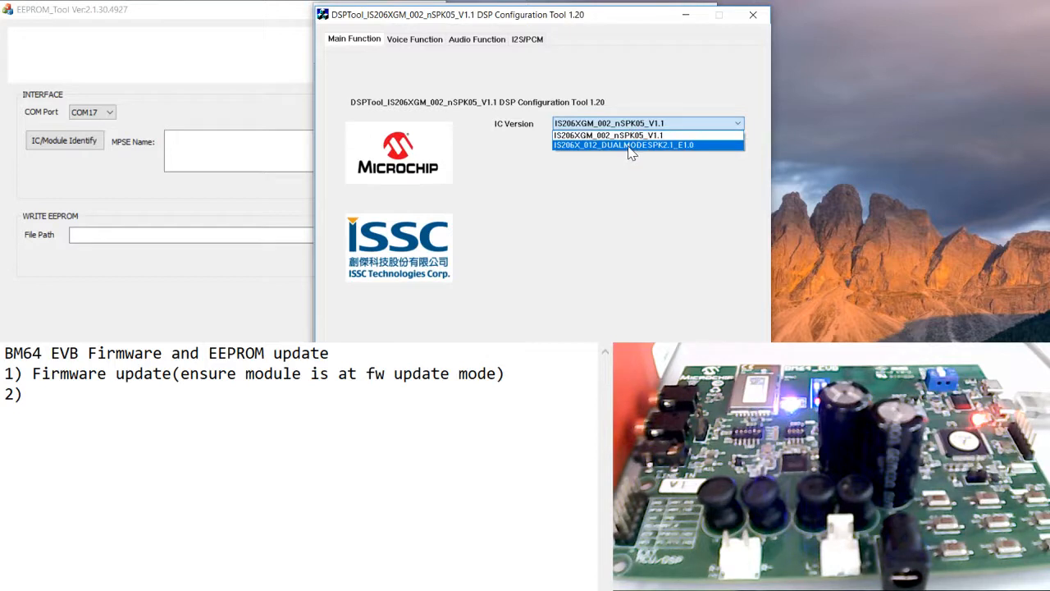
pyautogui.click(628, 145)
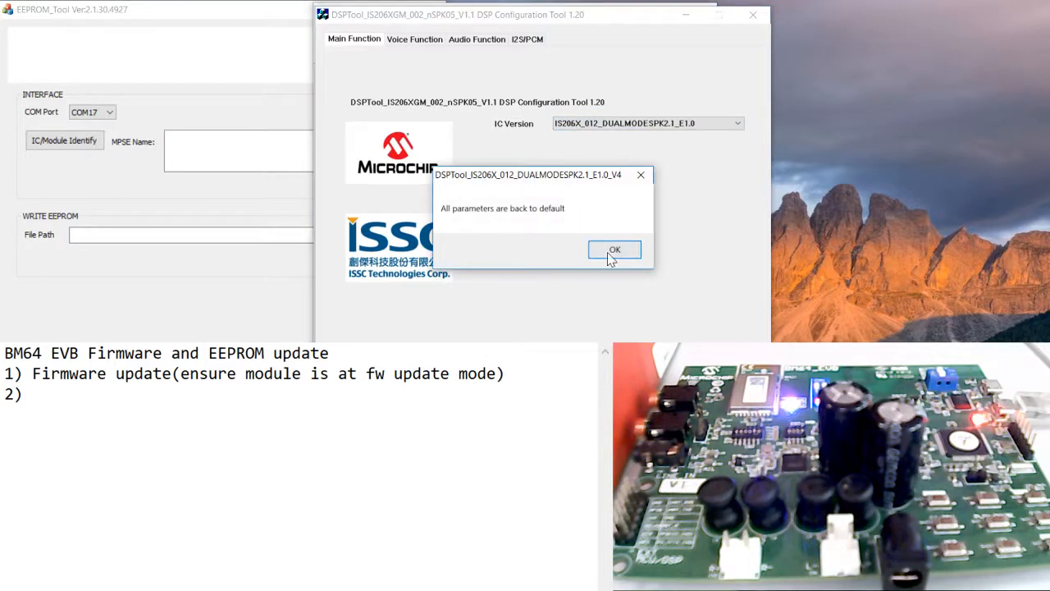
pyautogui.click(615, 250)
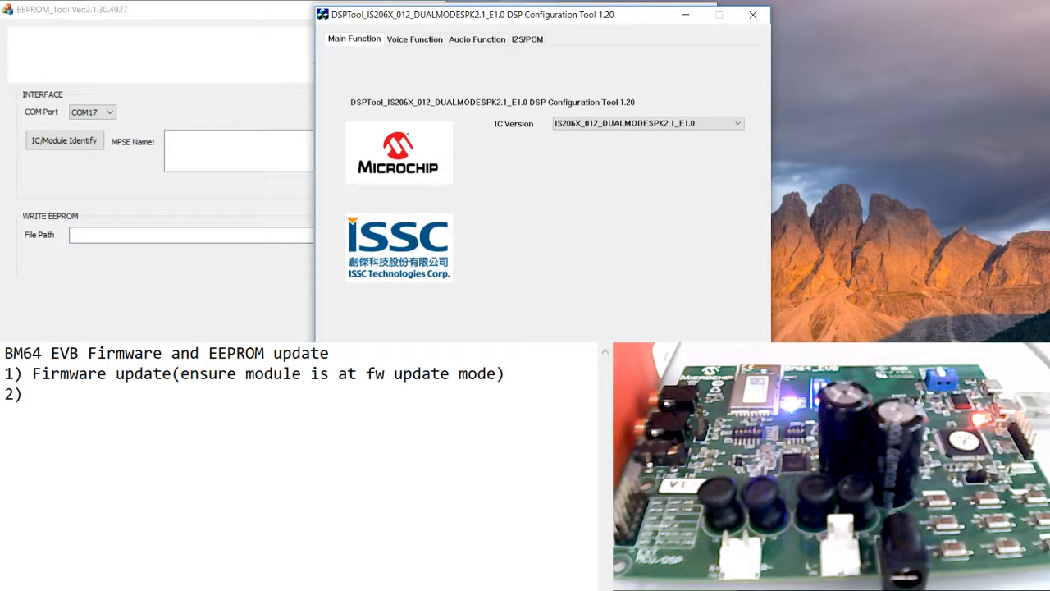
# Look over the voice, audio and I2S/PCM settings, and save the DSP parameter table as Default in the DSP Tool folder
pyautogui.click(410, 46)
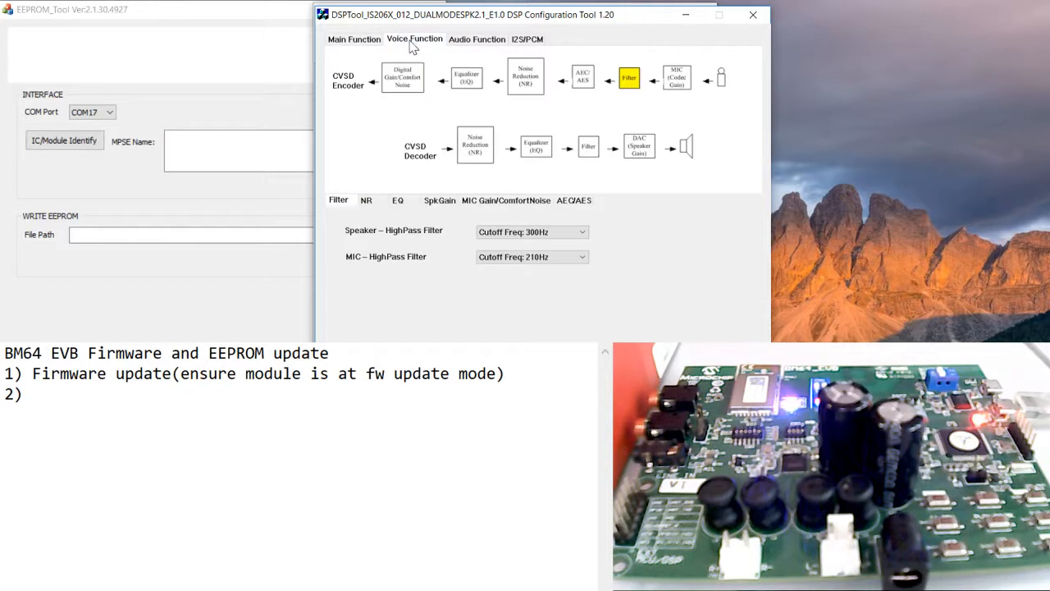
pyautogui.click(487, 42)
pyautogui.click(528, 45)
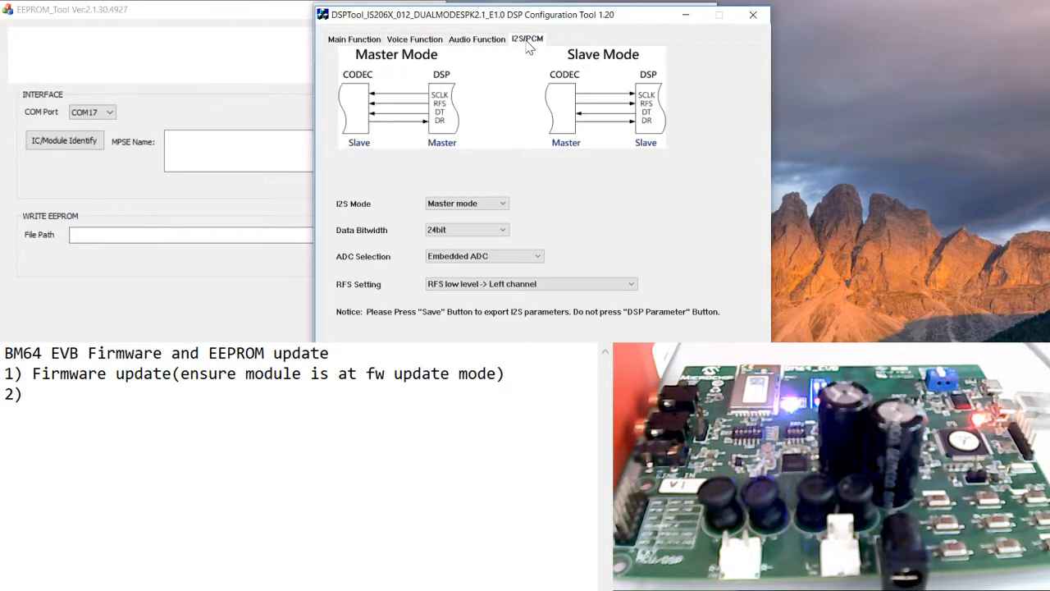
pyautogui.click(353, 41)
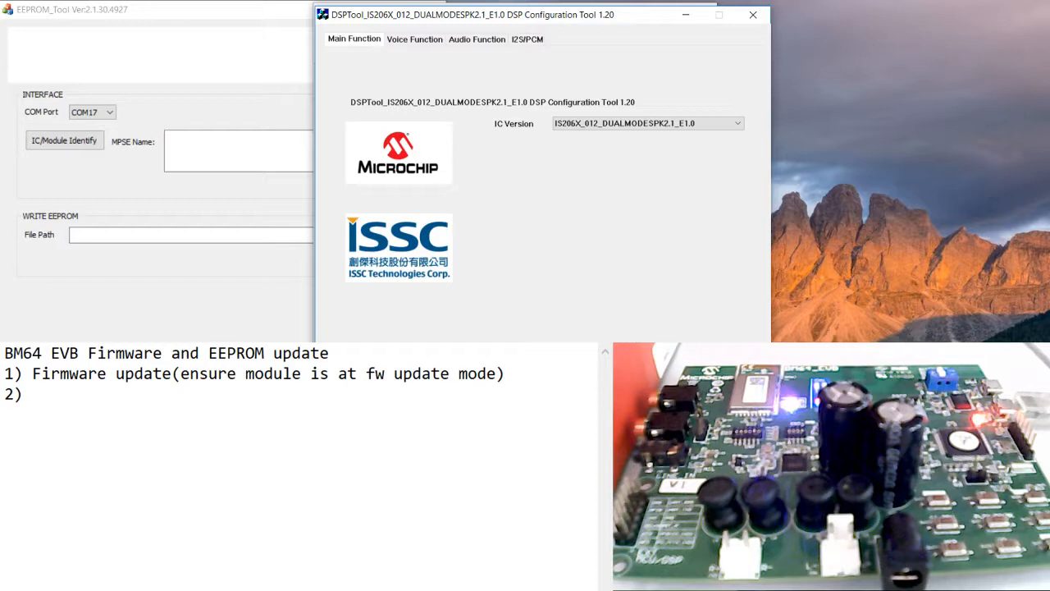
pyautogui.click(575, 377)
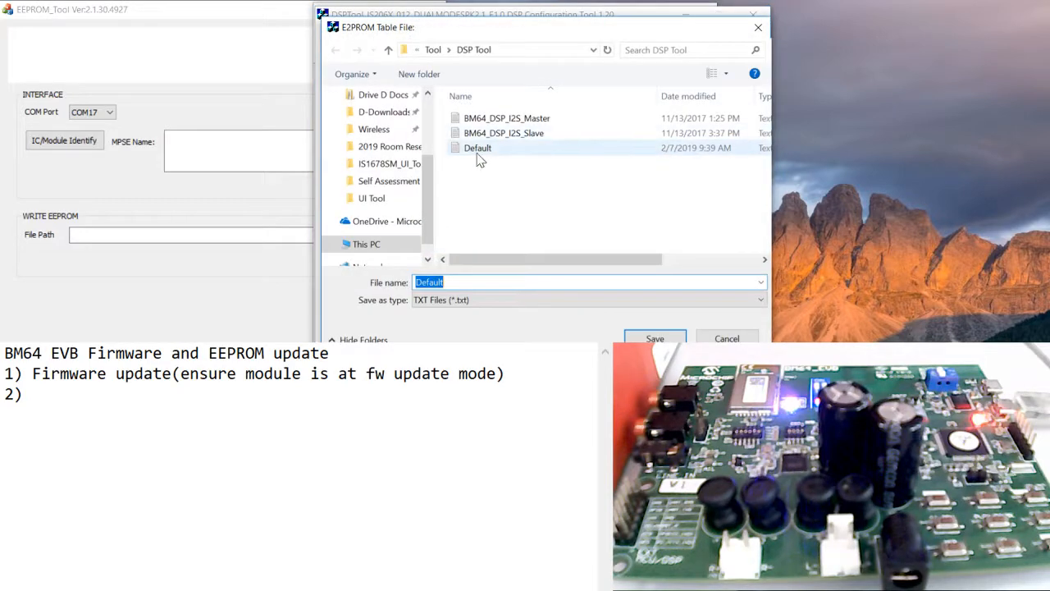
pyautogui.click(488, 155)
pyautogui.click(639, 337)
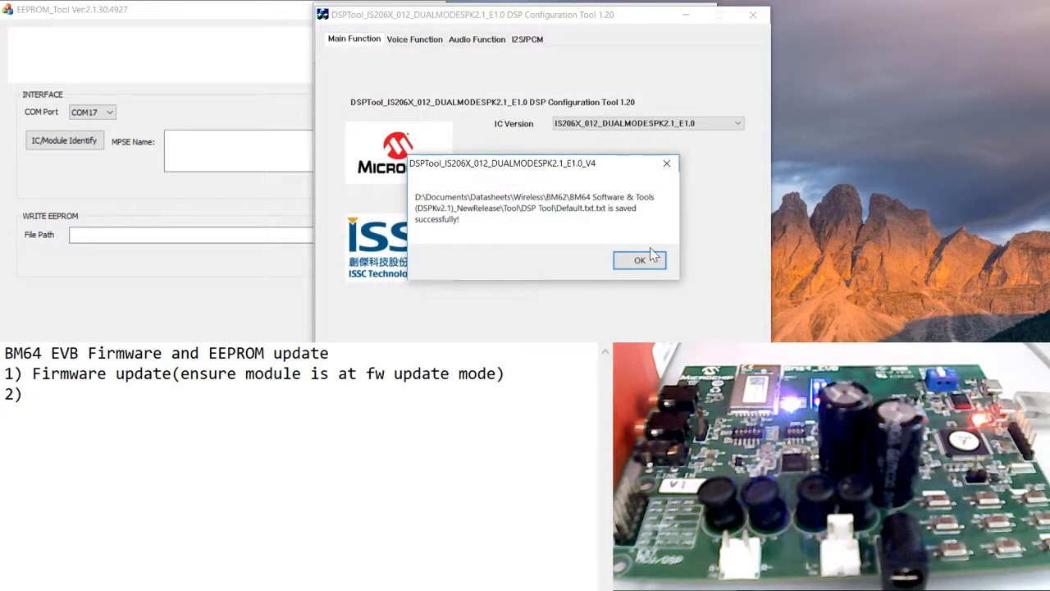
pyautogui.click(636, 262)
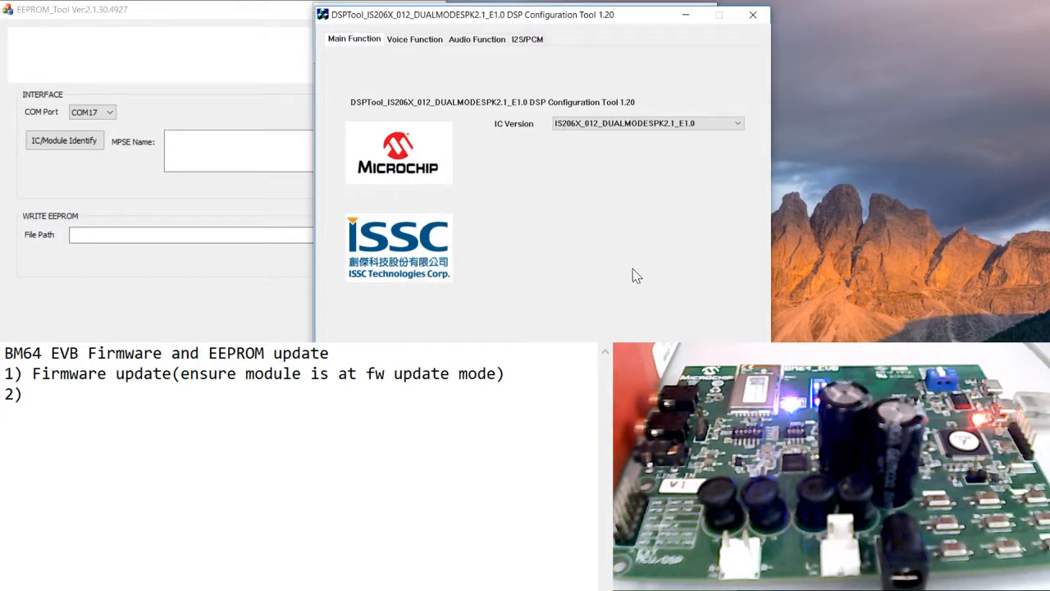
# Minimize the DSP tool and load the UITool_IS206x_012_DualModeSPK_v2.1.8_BM64_EVB text file into UITool
pyautogui.moveTo(551, 15); pyautogui.dragTo(755, 16)
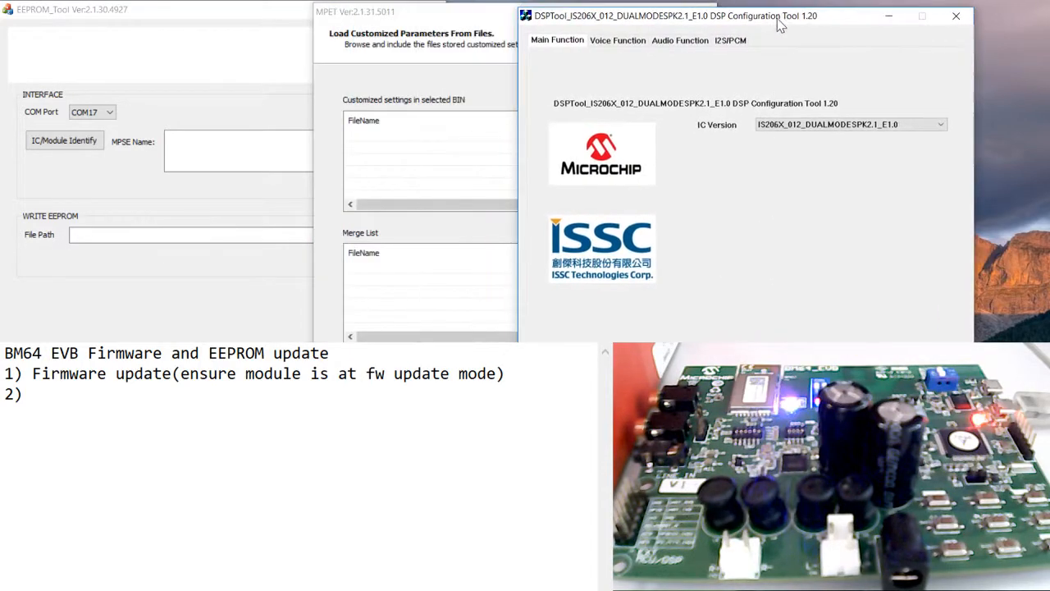
pyautogui.click(888, 18)
pyautogui.moveTo(221, 328); pyautogui.dragTo(597, 122)
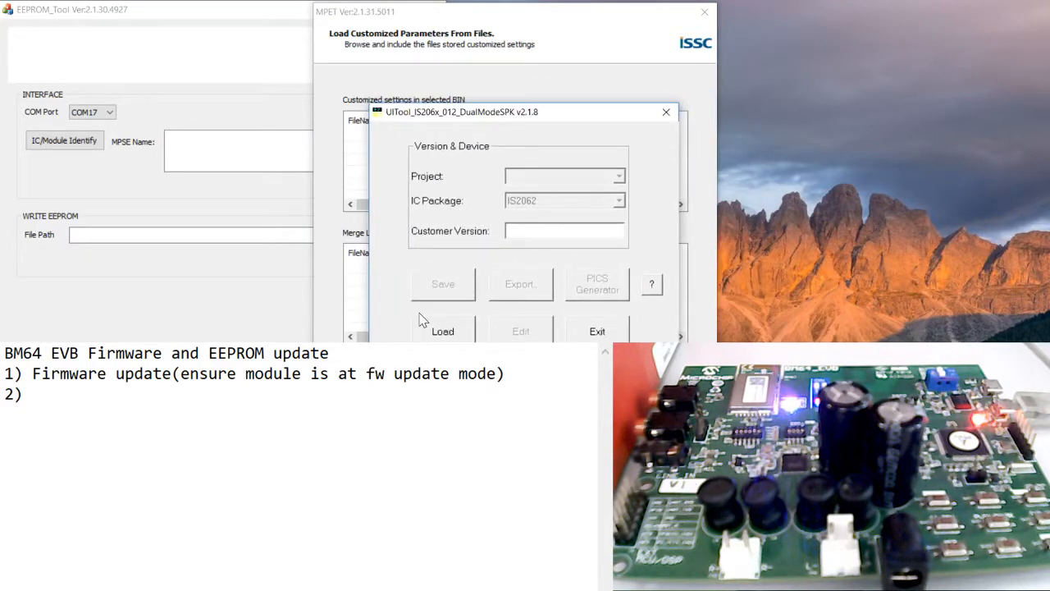
pyautogui.click(449, 333)
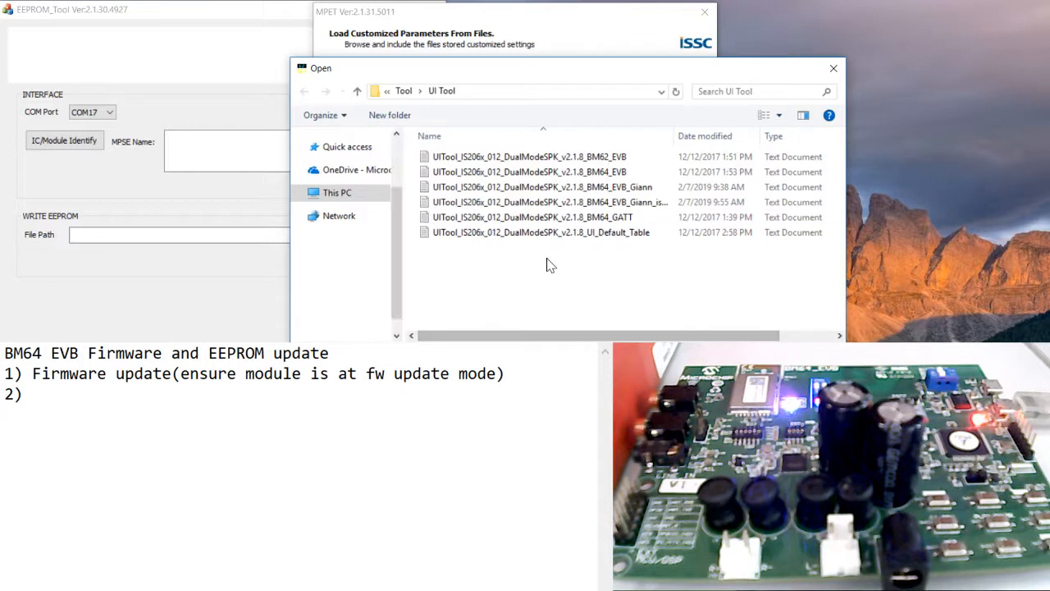
pyautogui.click(630, 174)
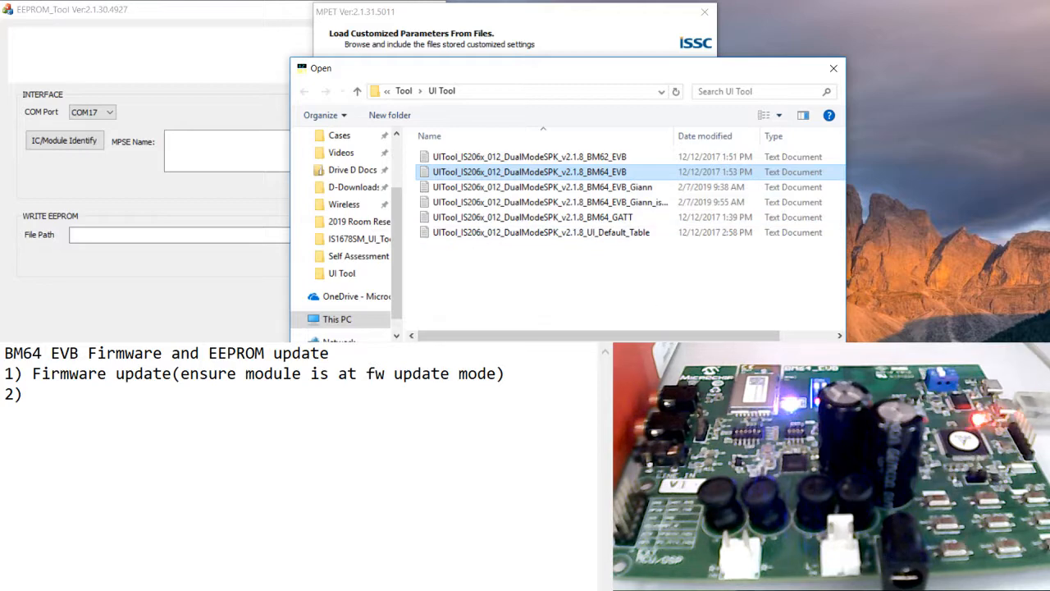
pyautogui.click(728, 380)
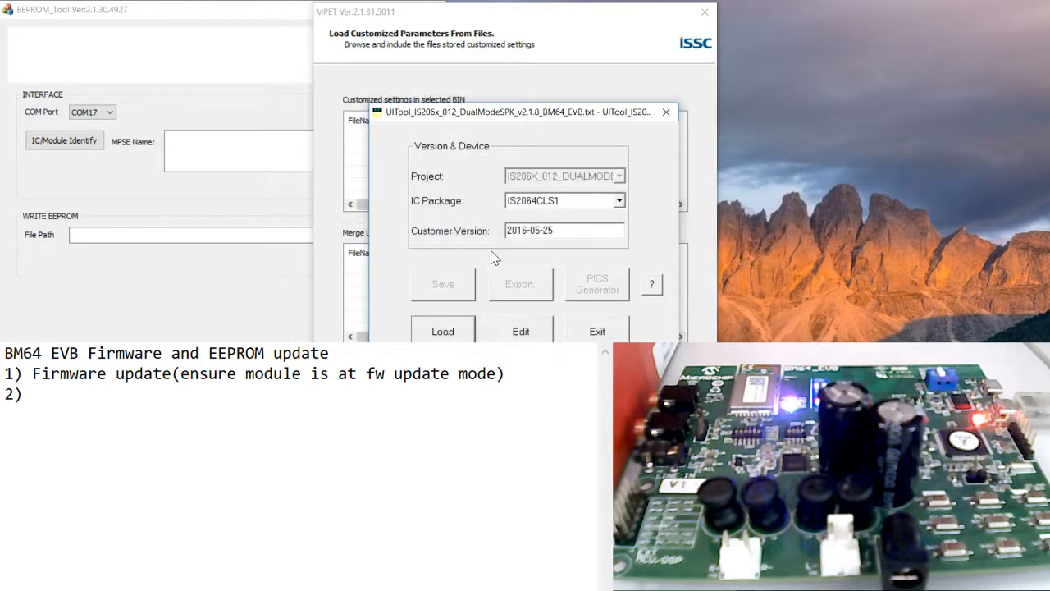
# Examine the available IC package options, keeping IS2064CLS1 selected
pyautogui.click(566, 203)
pyautogui.click(572, 210)
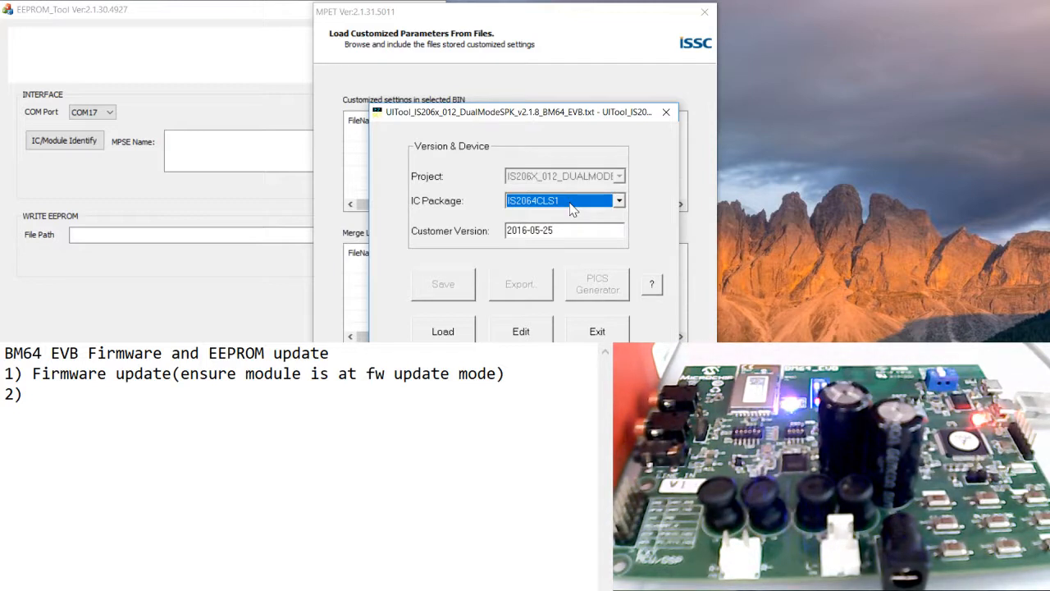
pyautogui.click(571, 210)
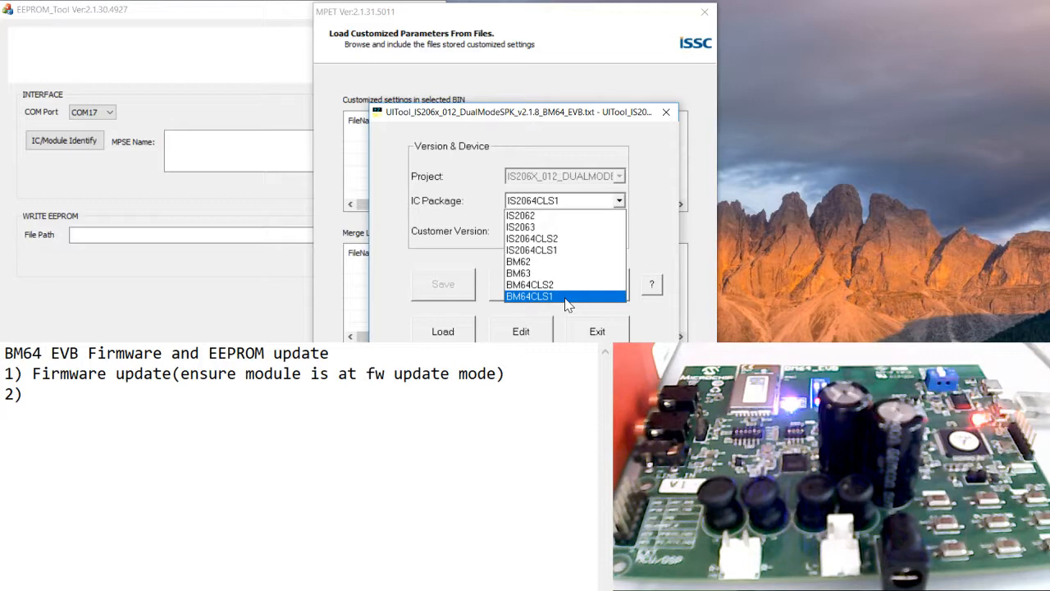
pyautogui.click(657, 208)
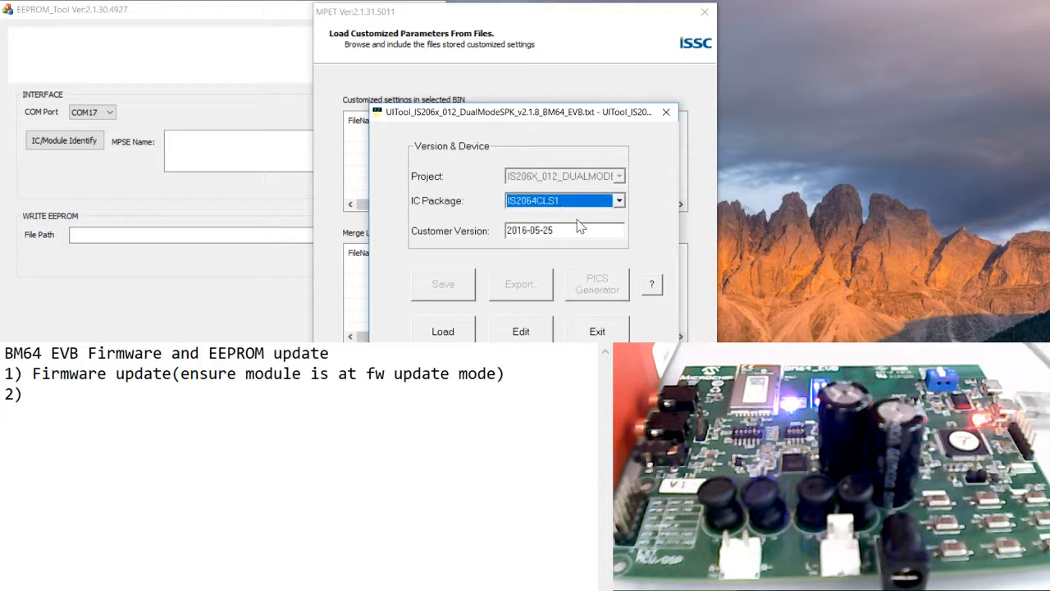
# Open the loaded UI configuration for editing, go through the profile, GPIO and Sys. Setup1 settings, and finish with the settings as loaded
pyautogui.click(517, 336)
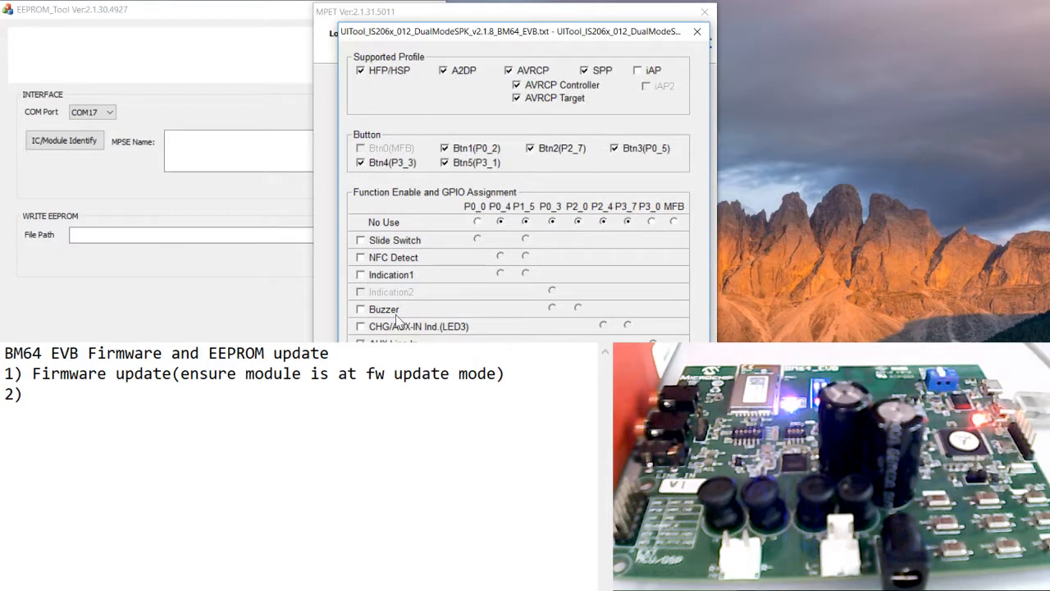
pyautogui.click(361, 378)
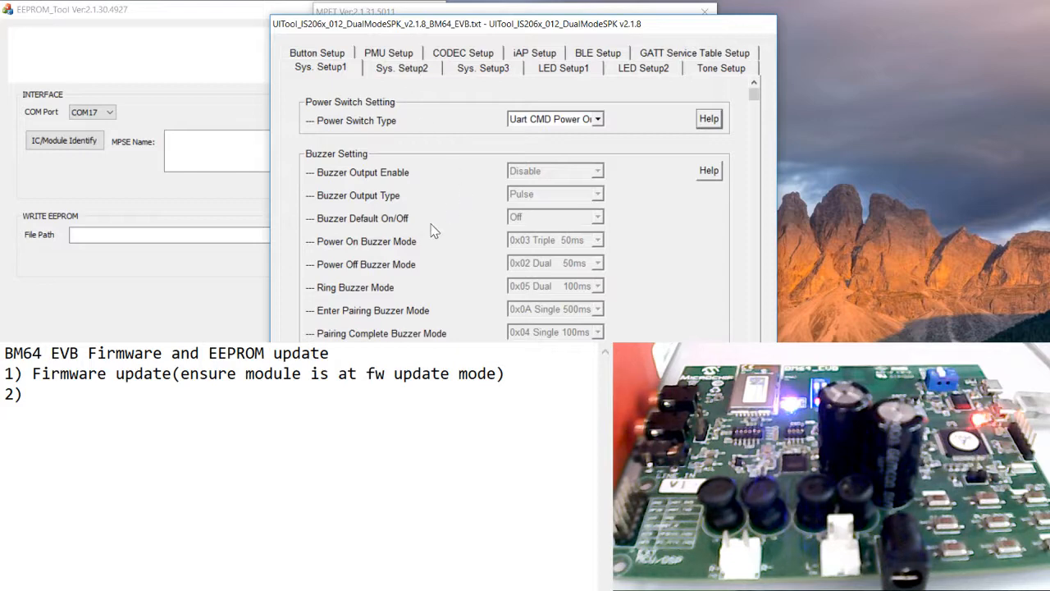
pyautogui.scroll(-5, 433, 230)
pyautogui.scroll(-3, 375, 224)
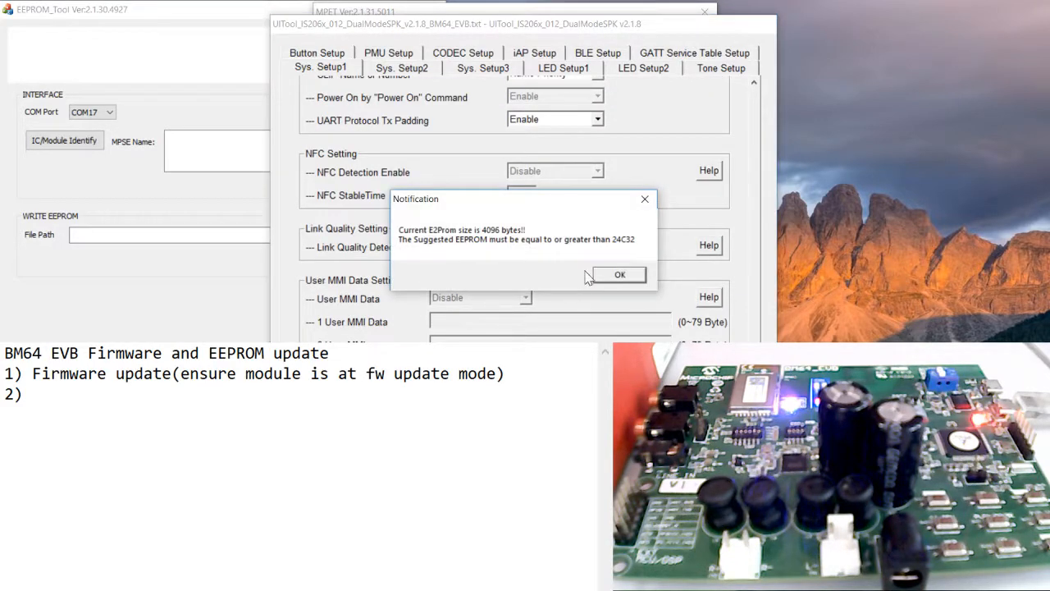
pyautogui.click(616, 277)
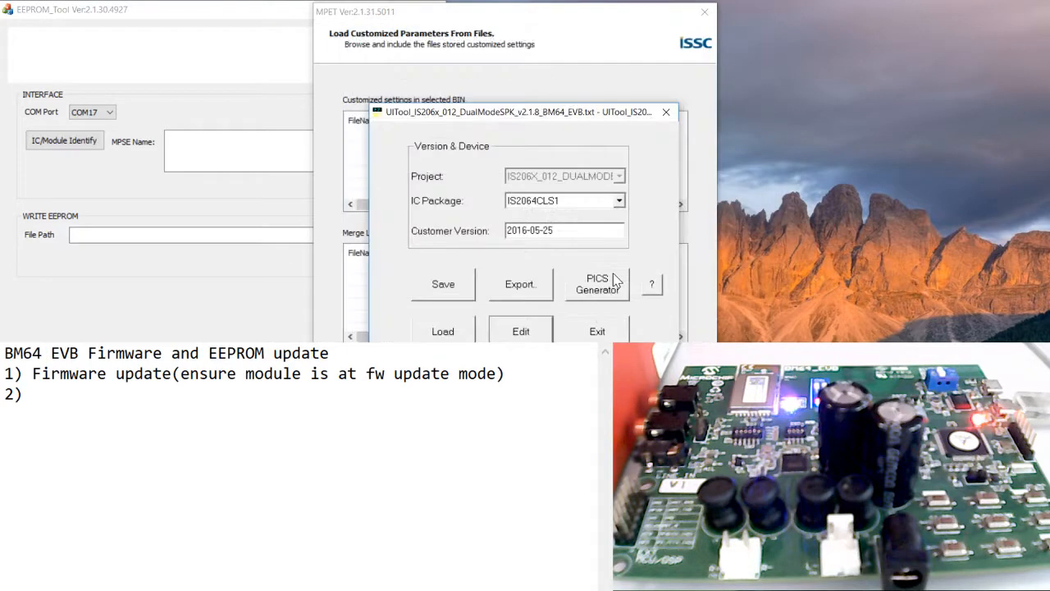
# Save the UI configuration as UITool_IS206x_012_DualModeSPK_v2.1.8_BM64_EVB_defaulttest in the UI Tool folder
pyautogui.click(443, 289)
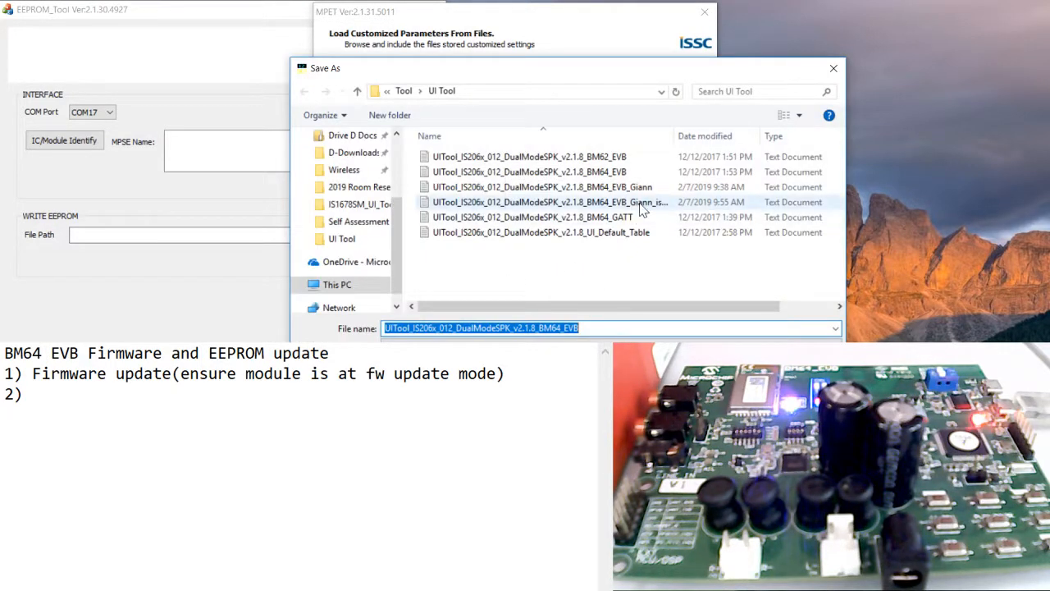
pyautogui.click(641, 187)
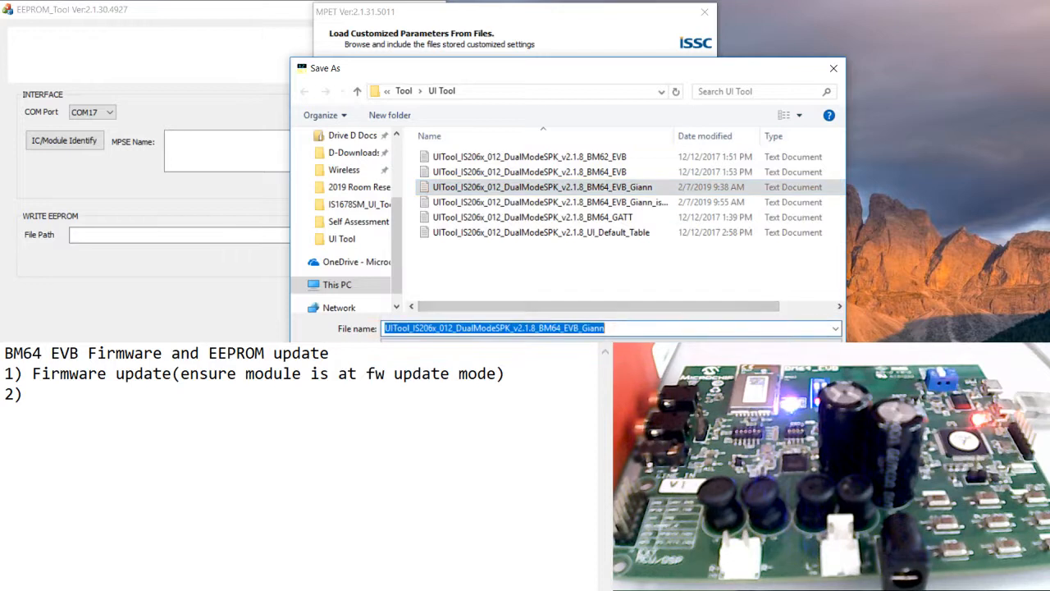
pyautogui.click(607, 328)
pyautogui.press('BackSpace')
pyautogui.press('BackSpace')
pyautogui.press('BackSpace')
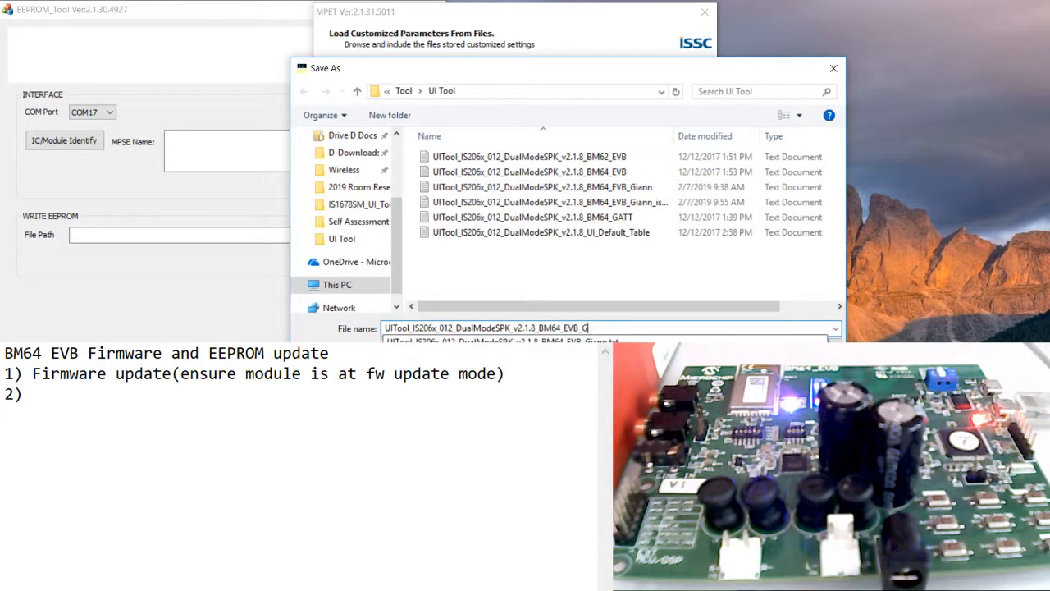
pyautogui.write('defaulttest')
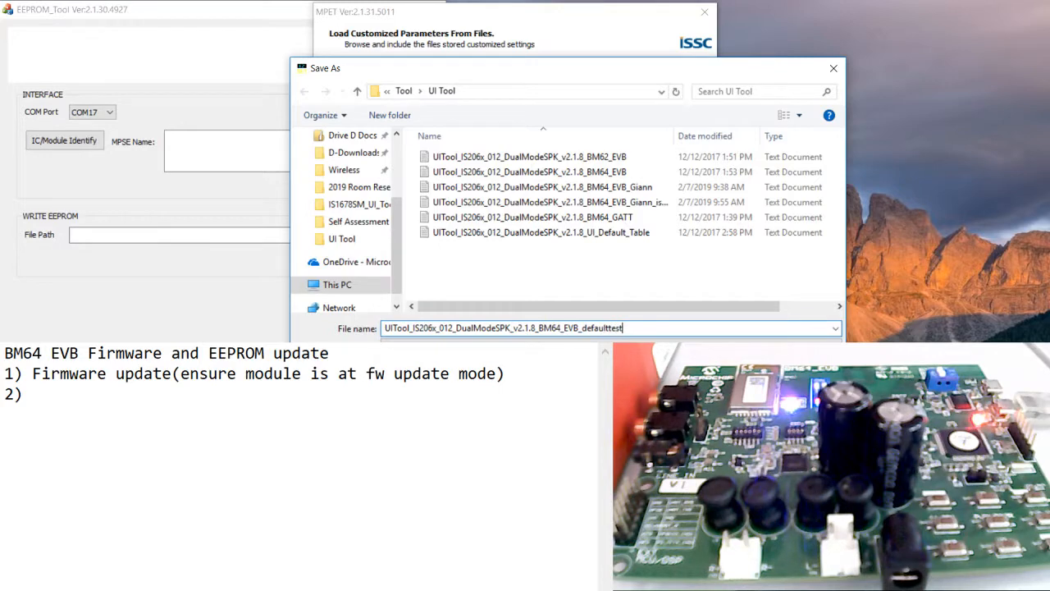
pyautogui.press('Return')
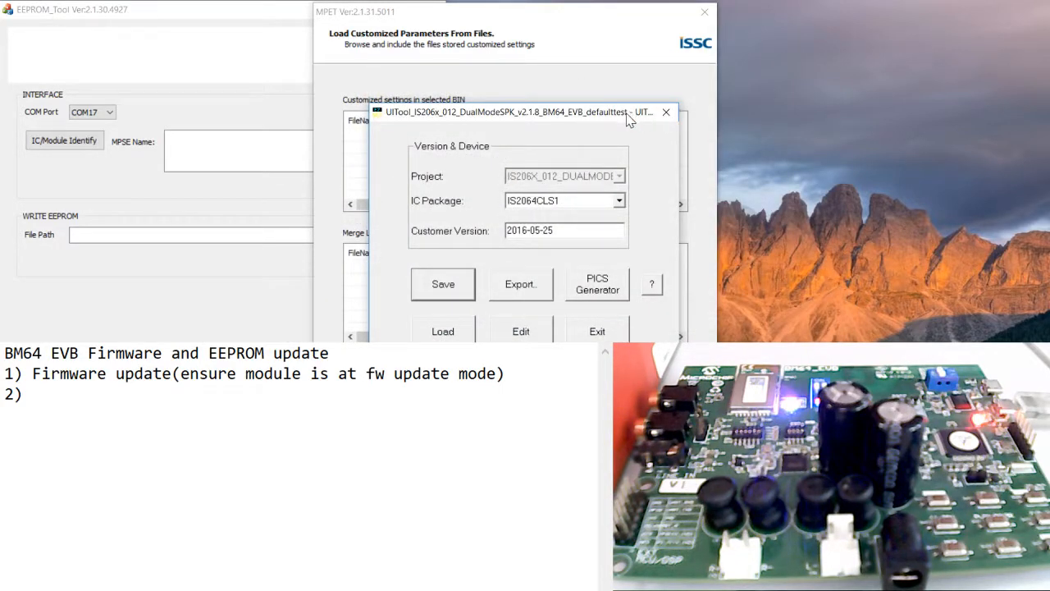
# Switch to MPET and add UITool_IS206x_012_DualModeSPK_v2.1.8_BM64_EVB_defaulttest from the UI Tool folder to the merge list
pyautogui.moveTo(627, 118); pyautogui.dragTo(365, 377)
pyautogui.moveTo(567, 23); pyautogui.dragTo(619, 20)
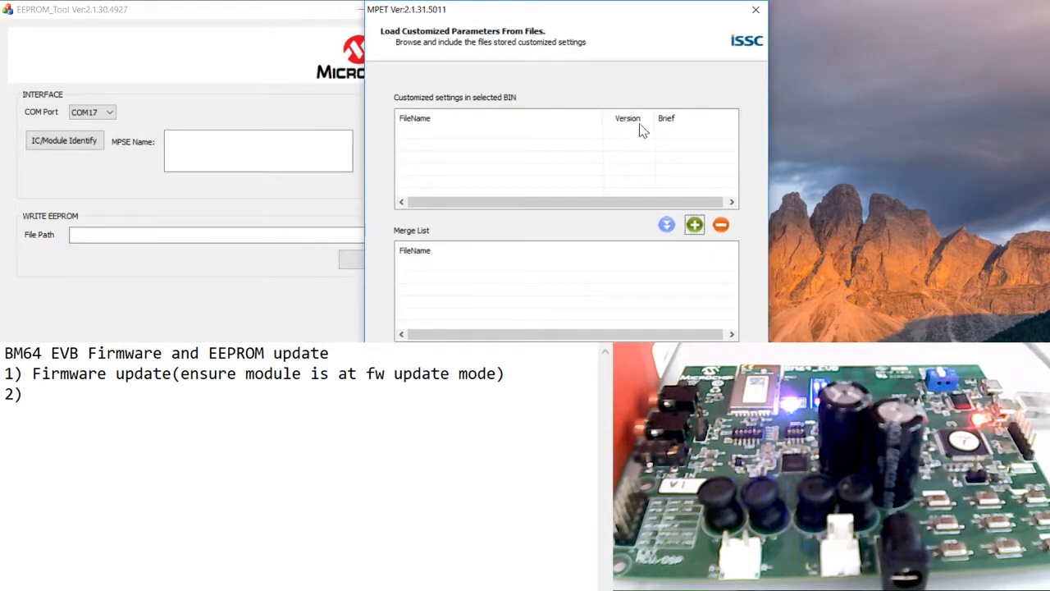
pyautogui.click(694, 225)
pyautogui.click(496, 51)
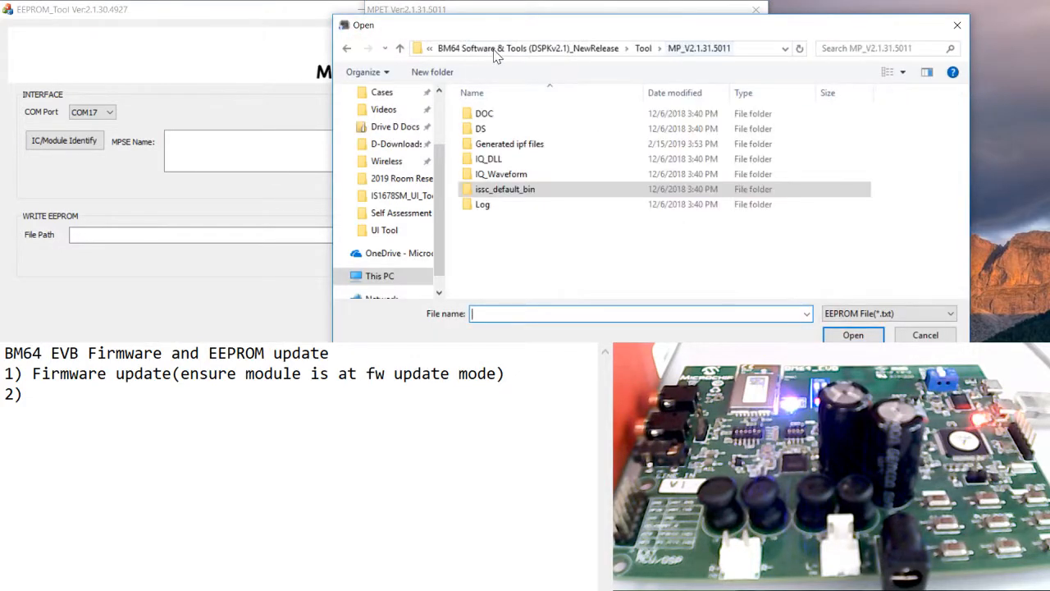
pyautogui.click(643, 49)
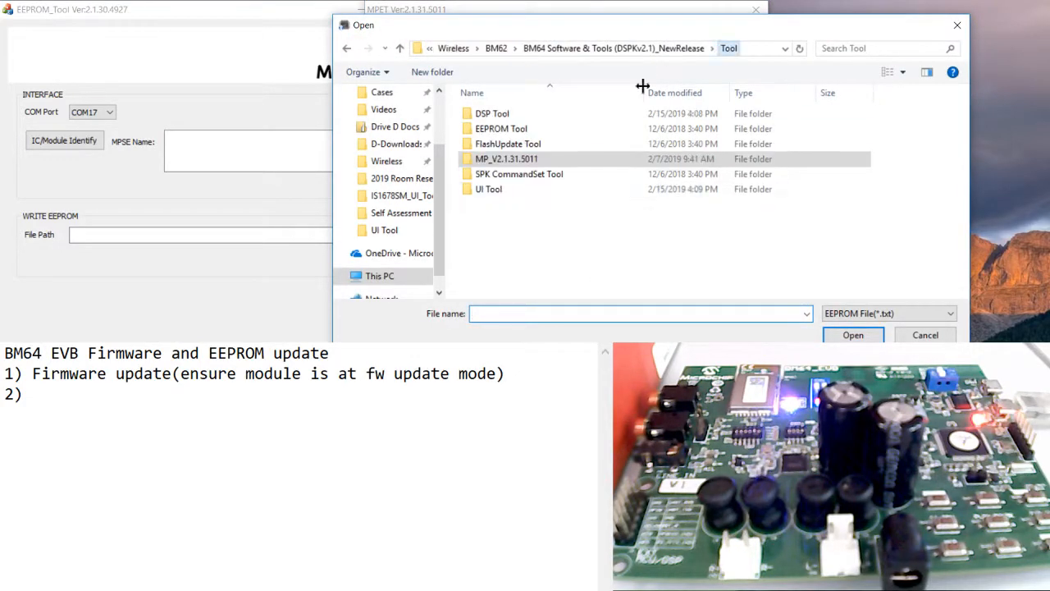
pyautogui.doubleClick(569, 191)
pyautogui.click(664, 145)
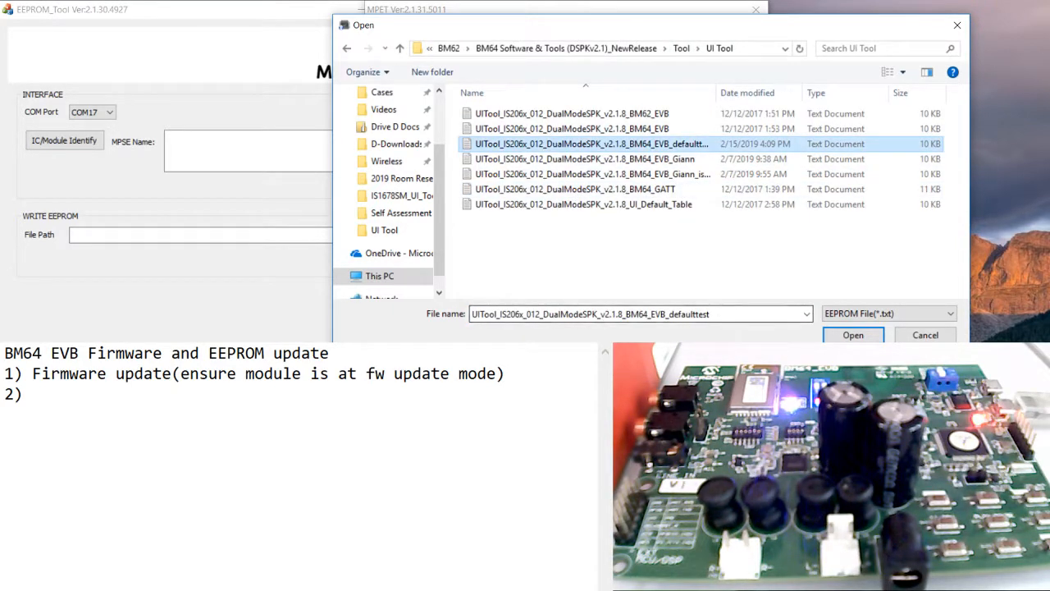
pyautogui.click(853, 335)
# Add the DSP parameter file Default.txt from the DSP Tool folder to the merge list
pyautogui.click(695, 225)
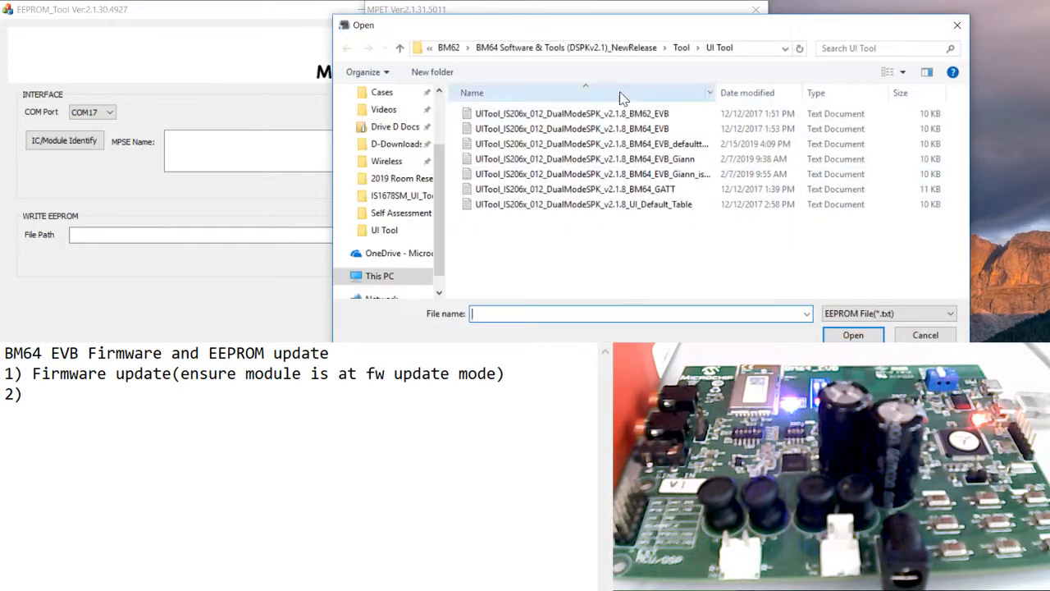
pyautogui.click(680, 47)
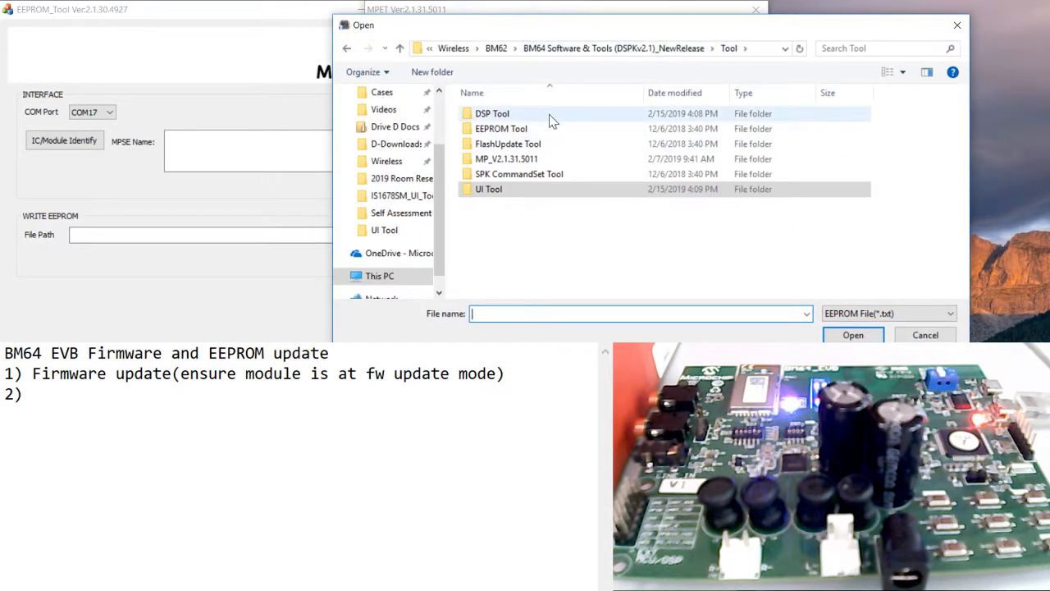
pyautogui.doubleClick(550, 117)
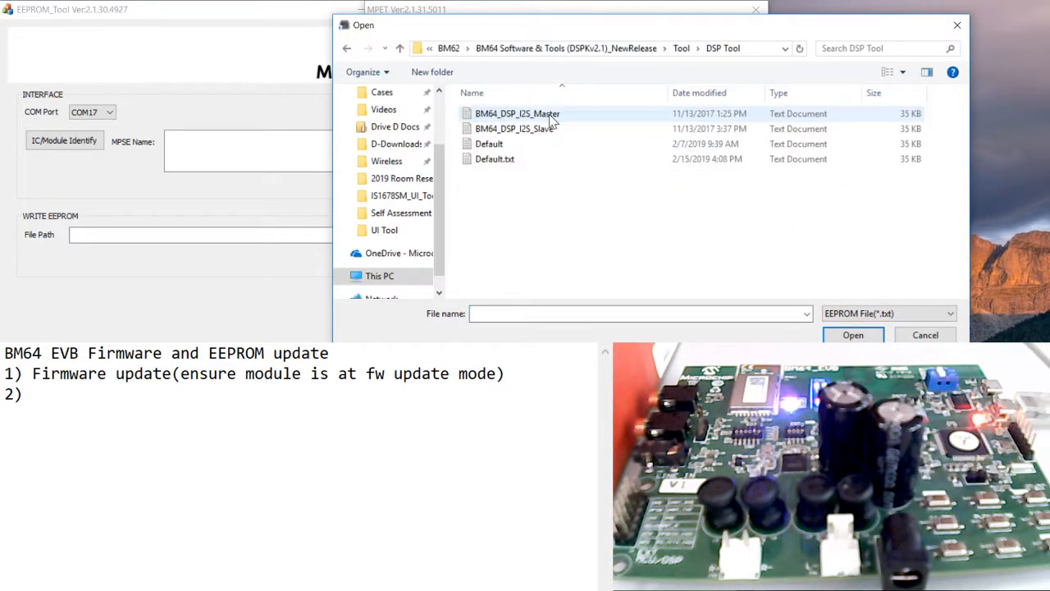
pyautogui.click(542, 160)
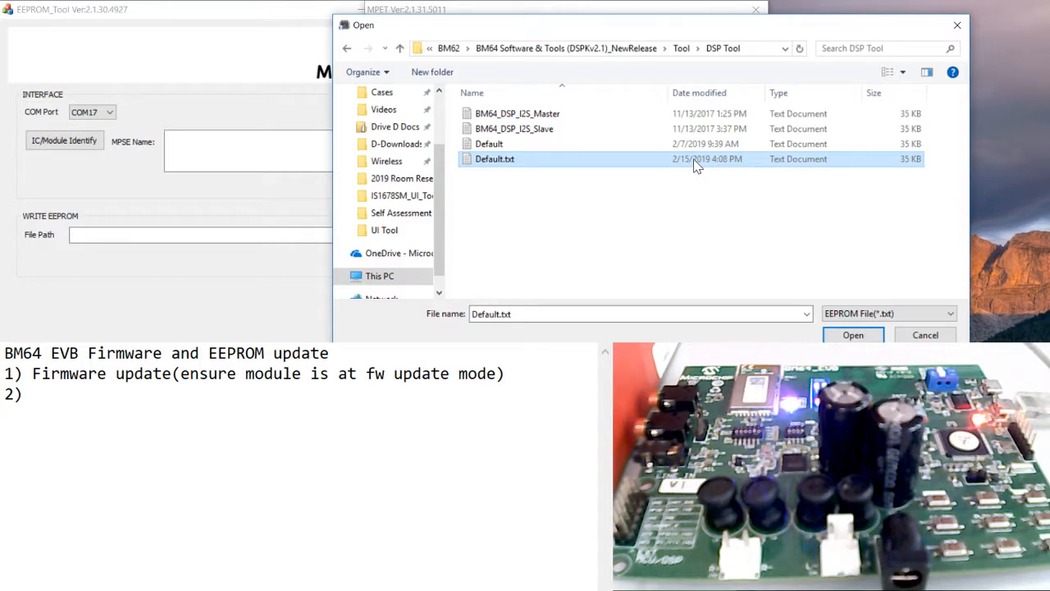
pyautogui.click(853, 335)
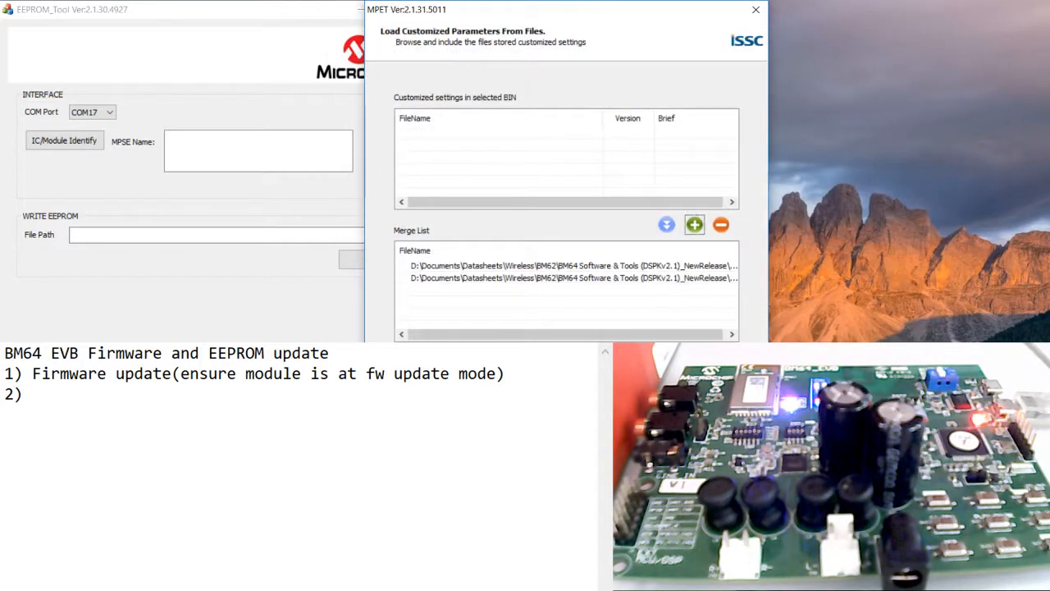
# Set the merge output to an IPF file named livetest_1 in the Generated ipf files folder of MP_V2.1.31.5011
pyautogui.click(660, 376)
pyautogui.click(725, 116)
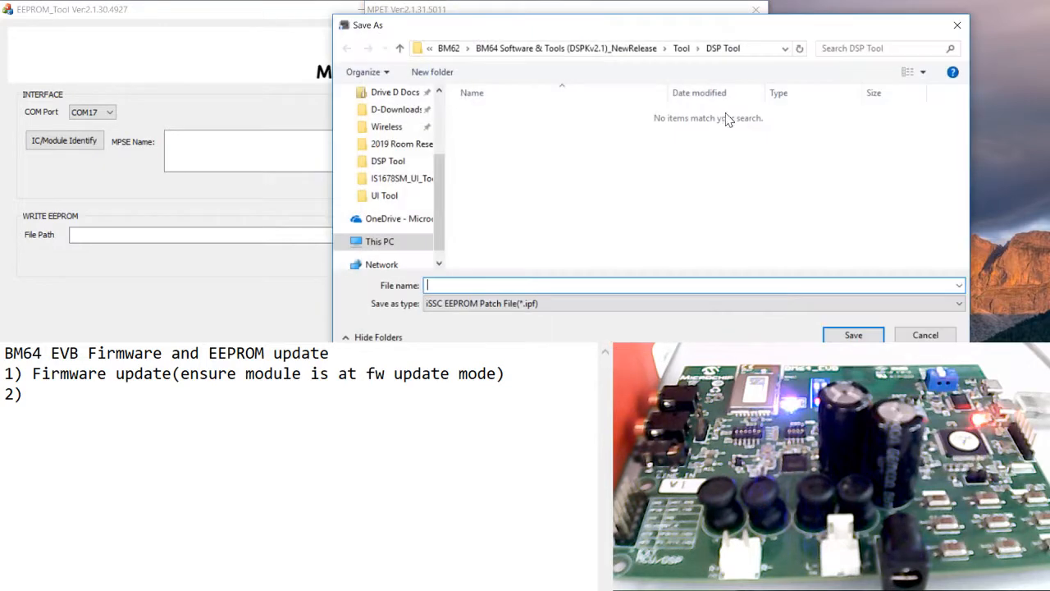
pyautogui.click(681, 48)
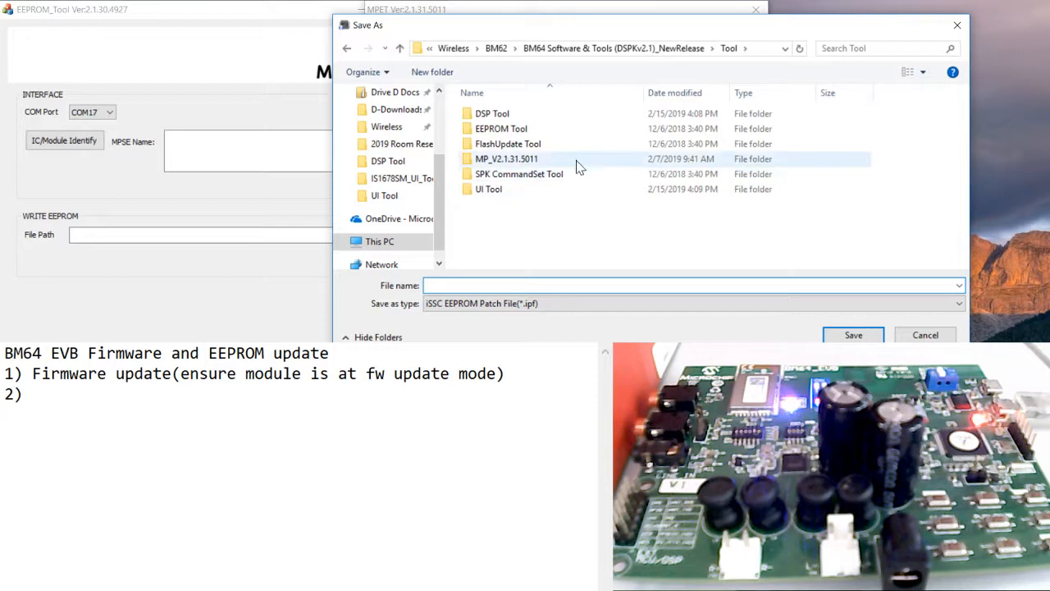
pyautogui.doubleClick(575, 159)
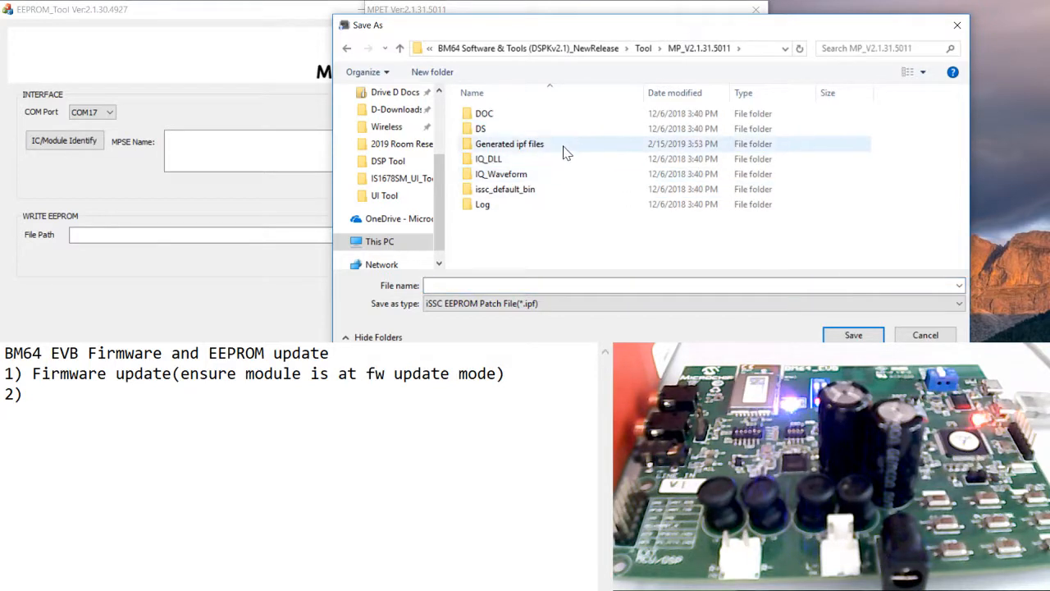
pyautogui.doubleClick(567, 145)
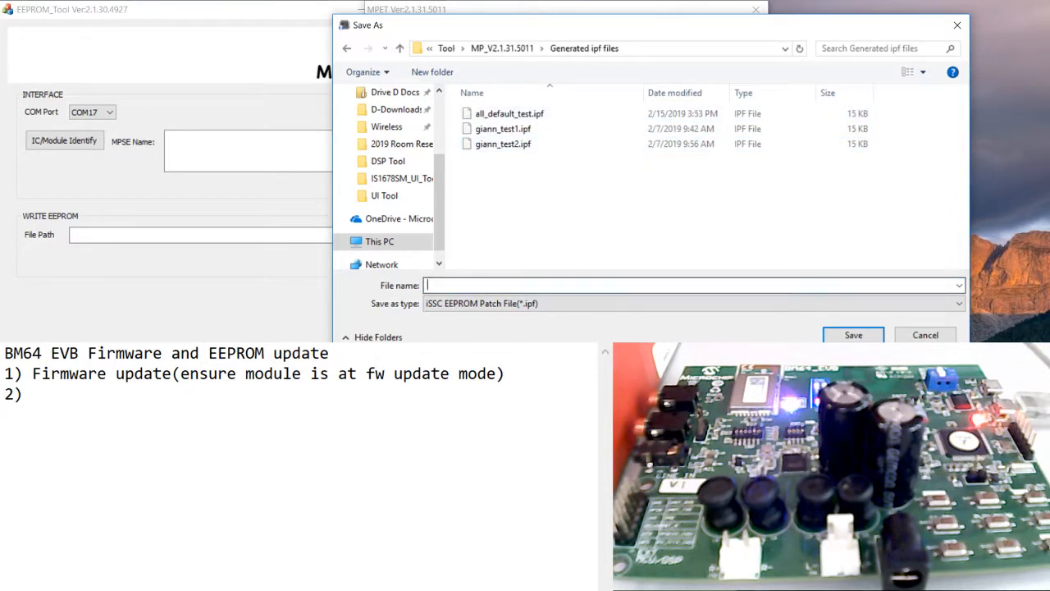
pyautogui.click(566, 285)
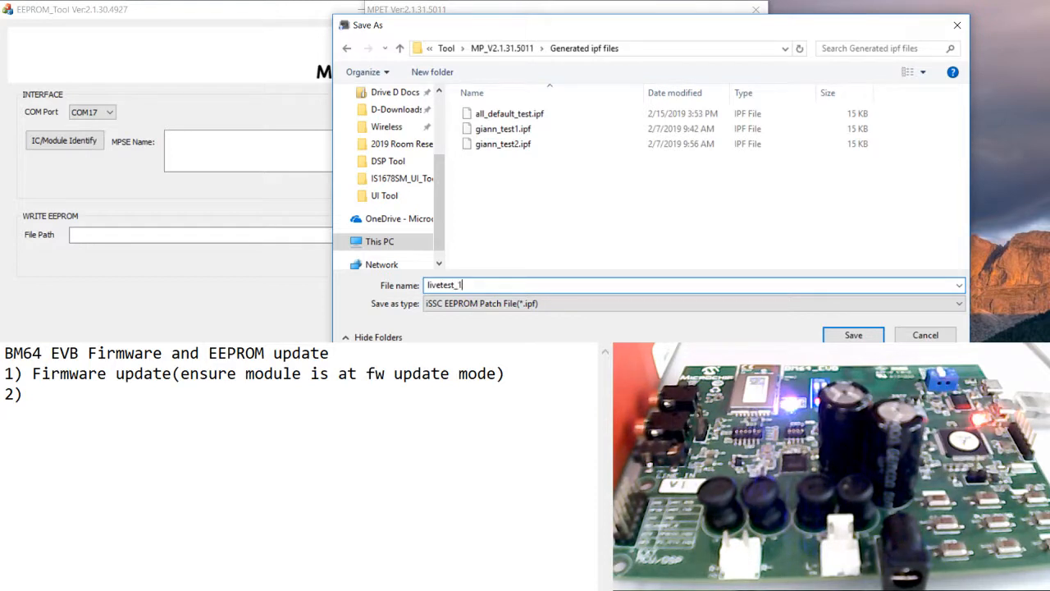
pyautogui.click(871, 334)
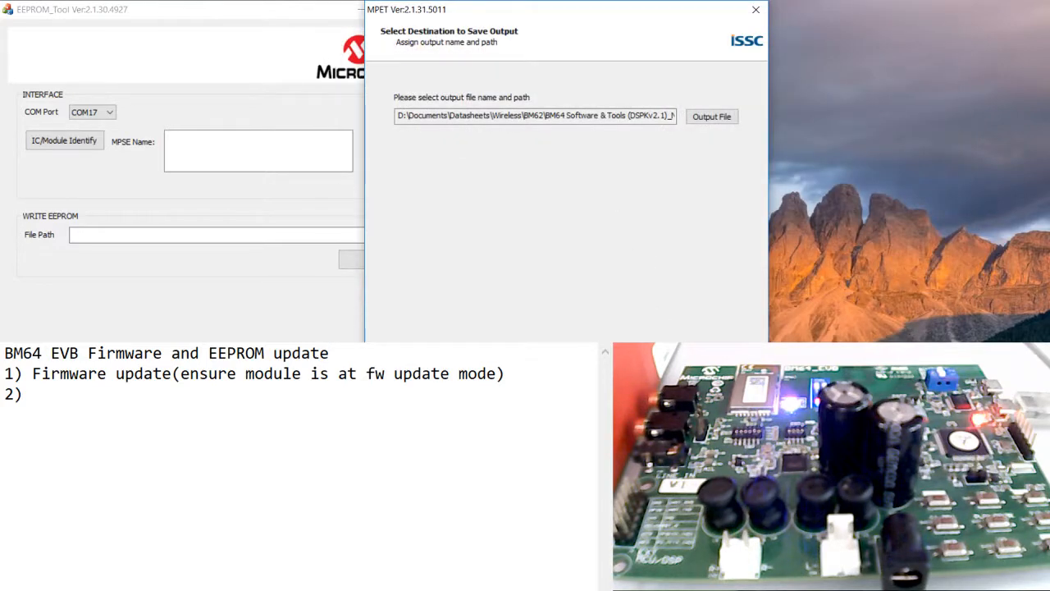
# Generate the merged EEPROM patch output and finish the MPET wizard
pyautogui.press('Return')
pyautogui.press('Return')
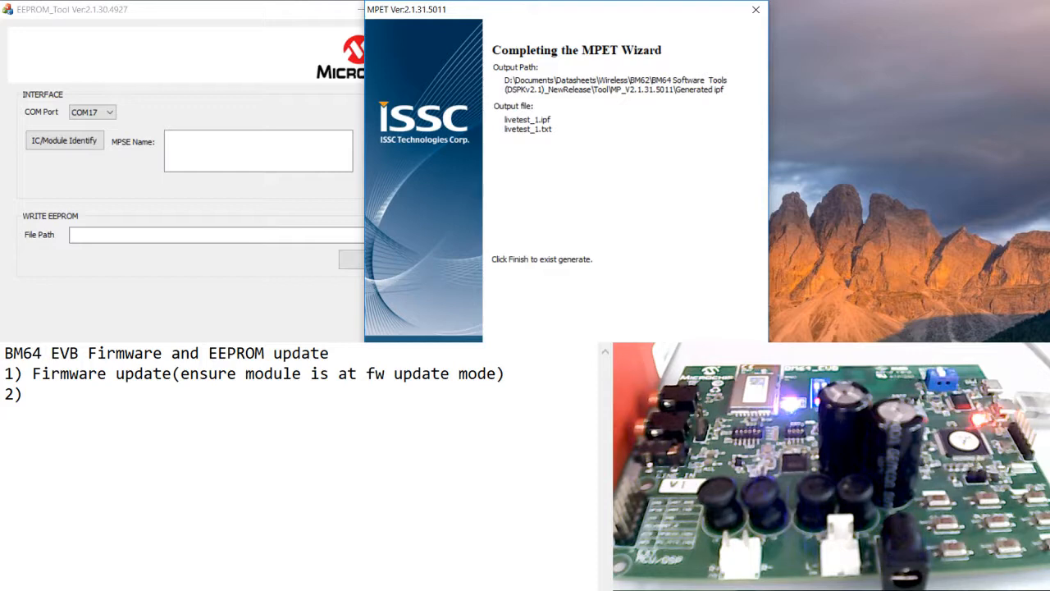
pyautogui.press('Return')
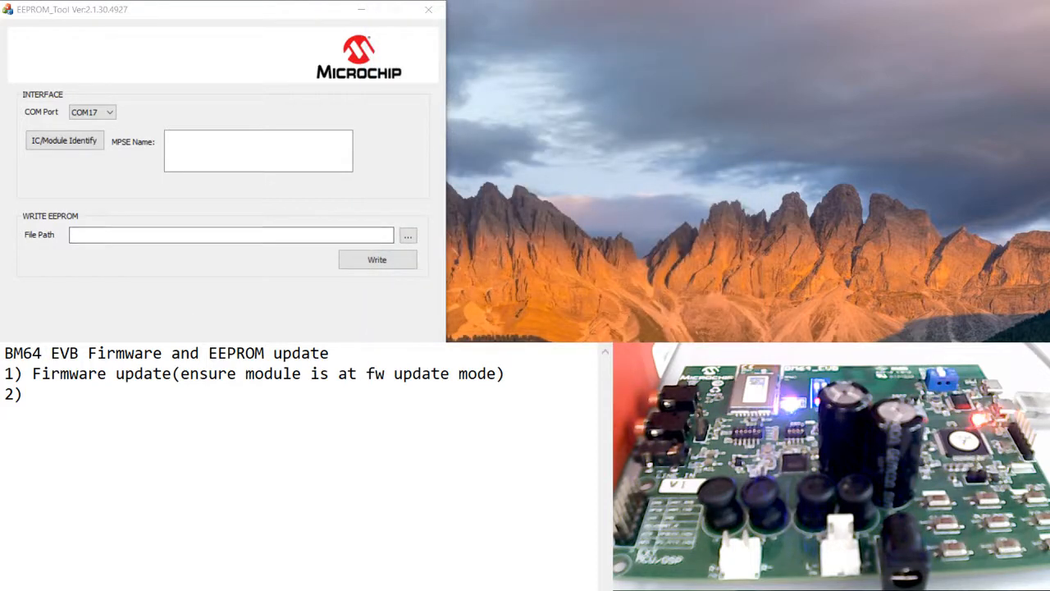
pyautogui.moveTo(293, 19); pyautogui.dragTo(587, 22)
pyautogui.moveTo(356, 16); pyautogui.dragTo(66, 19)
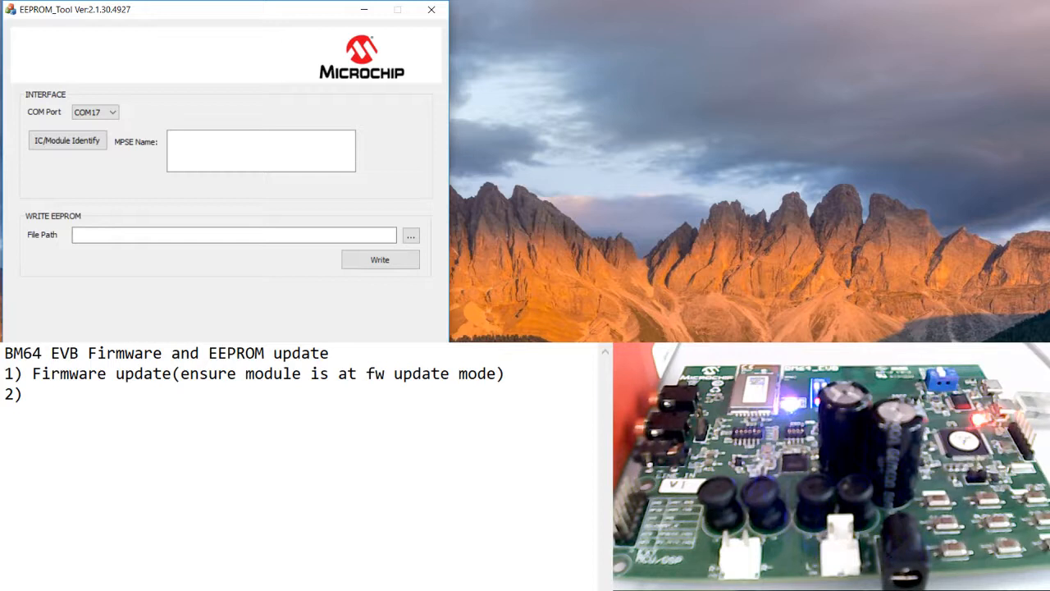
pyautogui.click(40, 394)
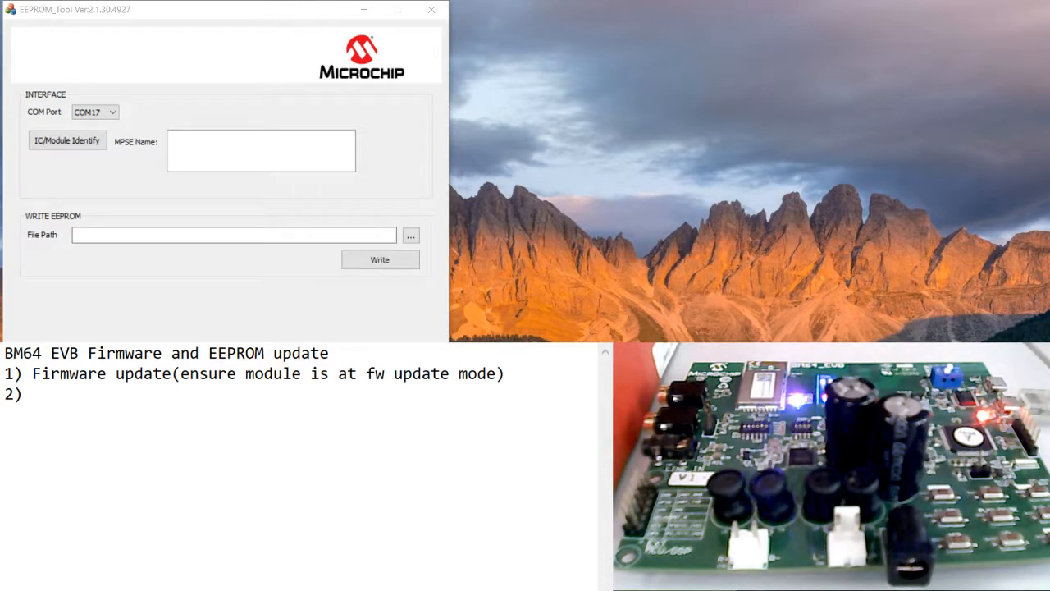
# In EEPROM_Tool, keep COM17 as the port, identify the connected module, and select the IS206X_012_DUALMODESPK2.1_E1.0_BETA entry
pyautogui.click(107, 111)
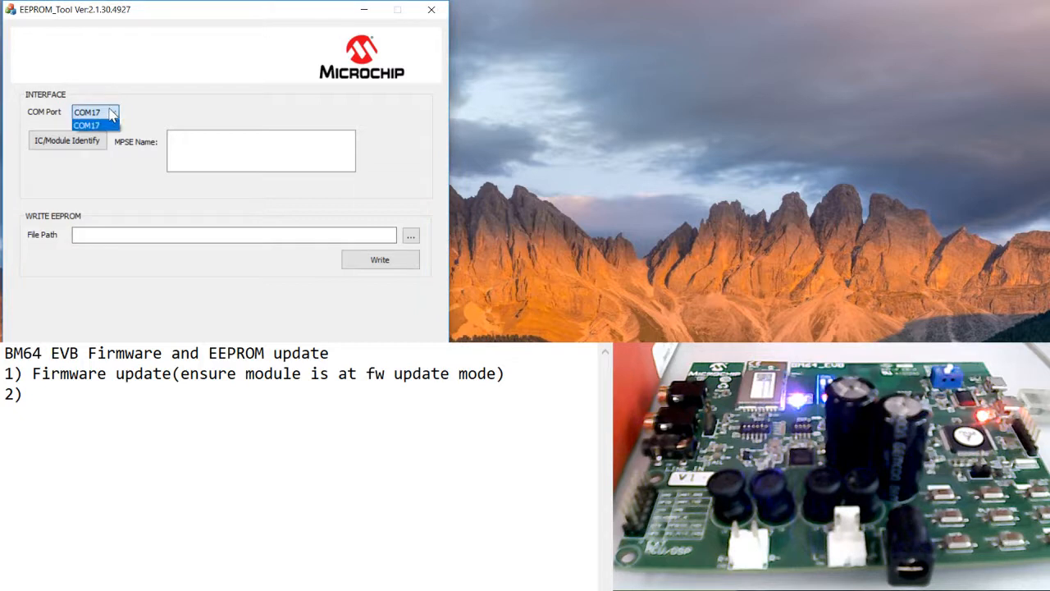
pyautogui.click(113, 112)
pyautogui.click(67, 140)
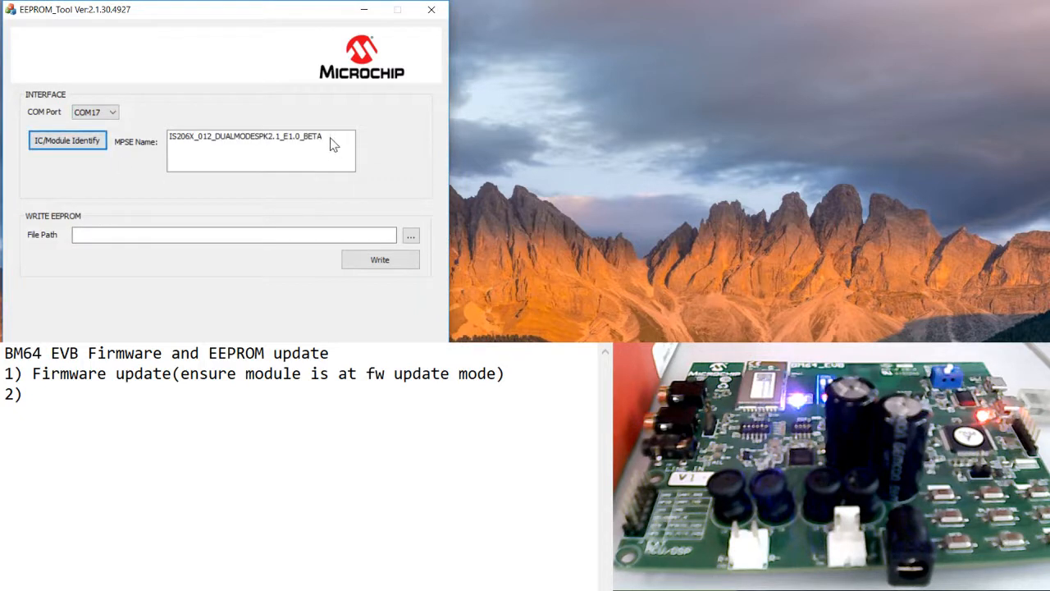
pyautogui.click(243, 139)
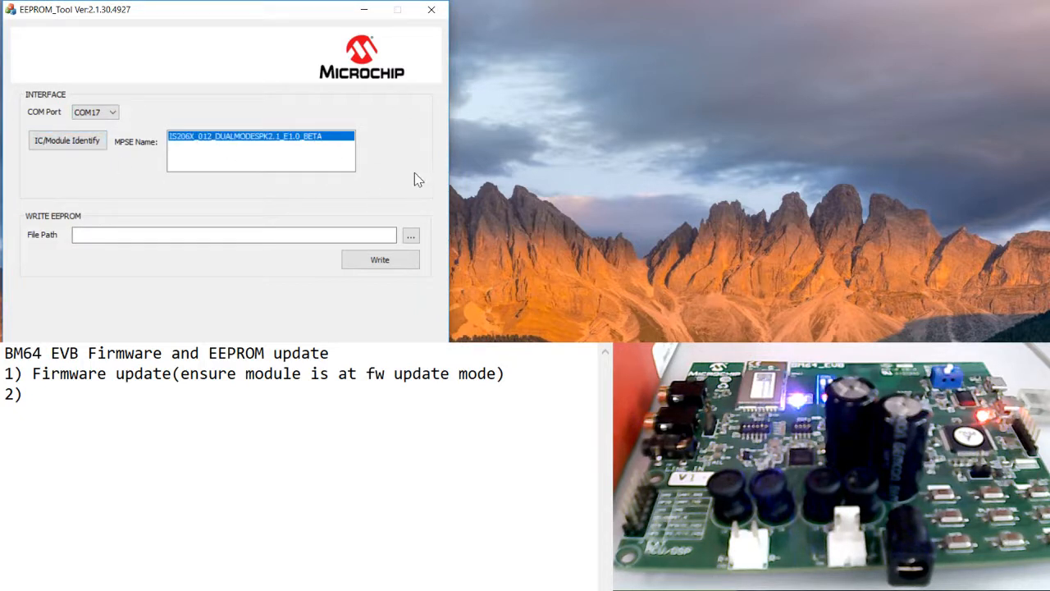
# Load livetest_1.ipf as the patch file and write it to the module's EEPROM, then dismiss the completion message
pyautogui.click(411, 236)
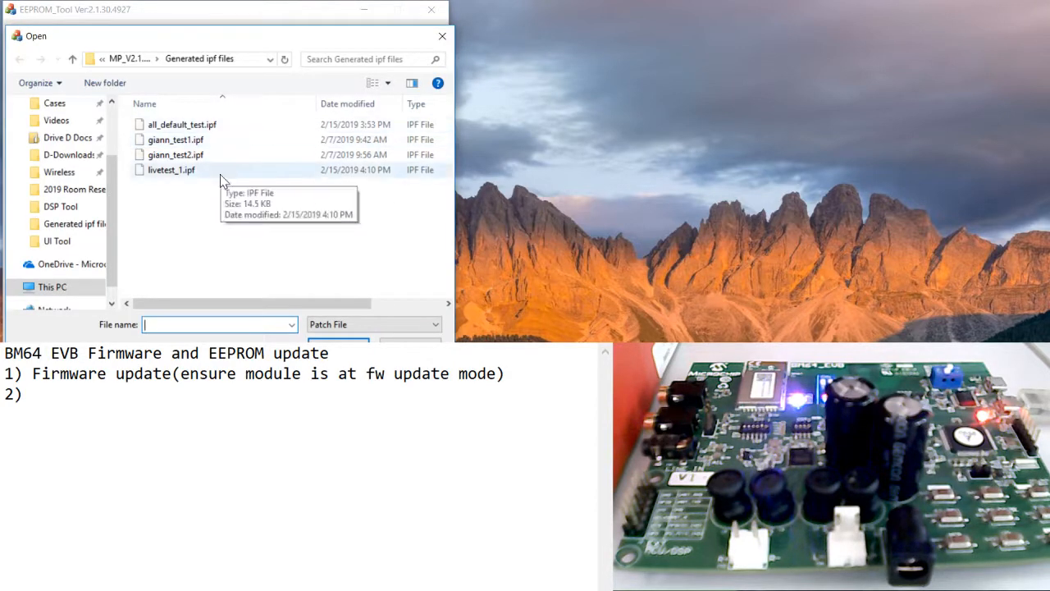
pyautogui.click(220, 172)
pyautogui.click(338, 341)
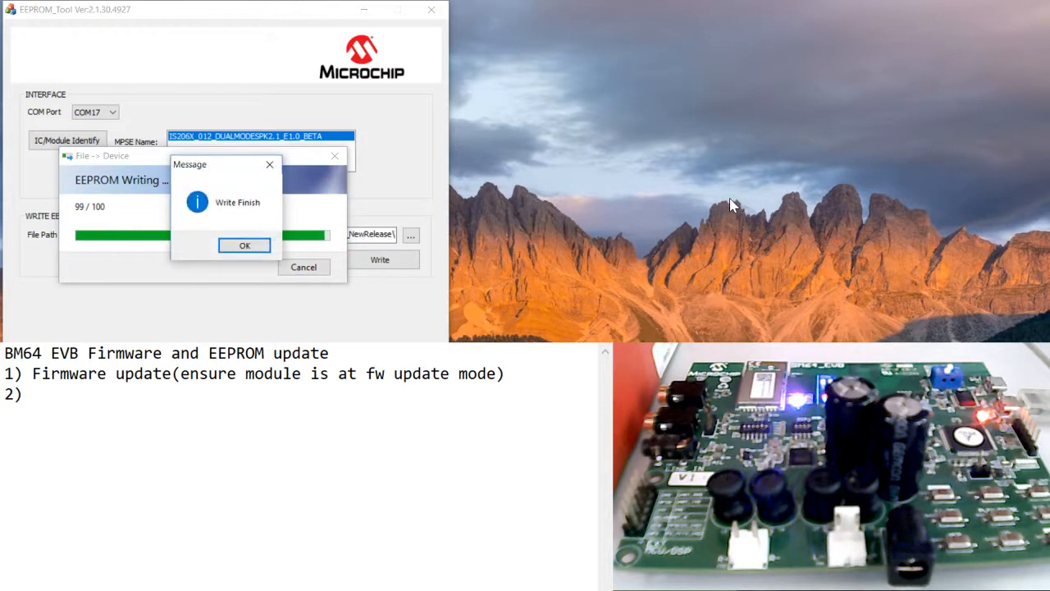
pyautogui.click(246, 244)
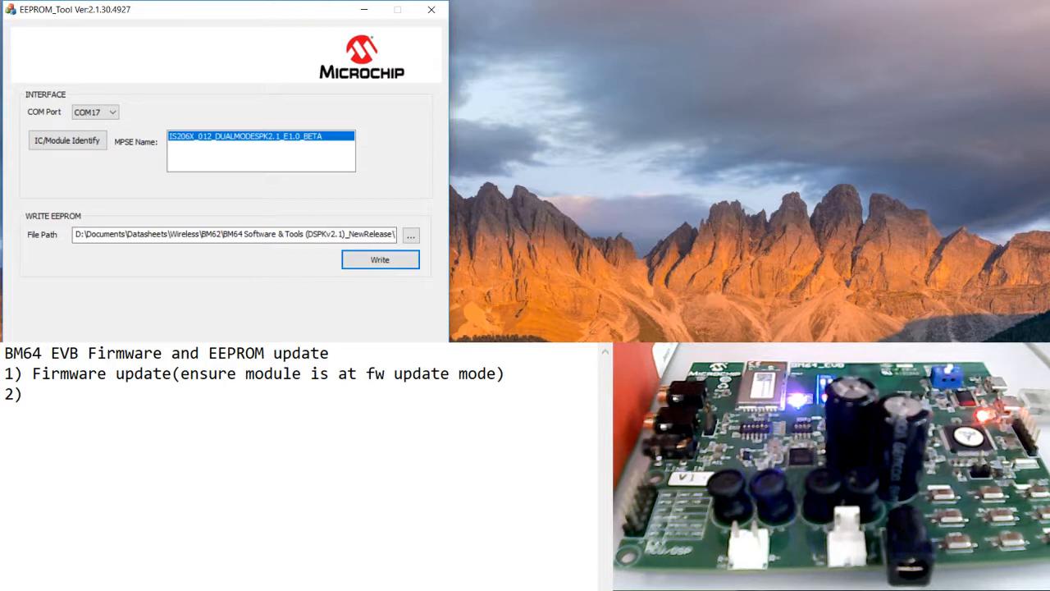
# Launch SPKCommandSetTool v192.006 from the SPK CommandSet Tool folder, minimize the folder window, and bring the tool's window fully into view
pyautogui.hotkey('alt', 'Tab')
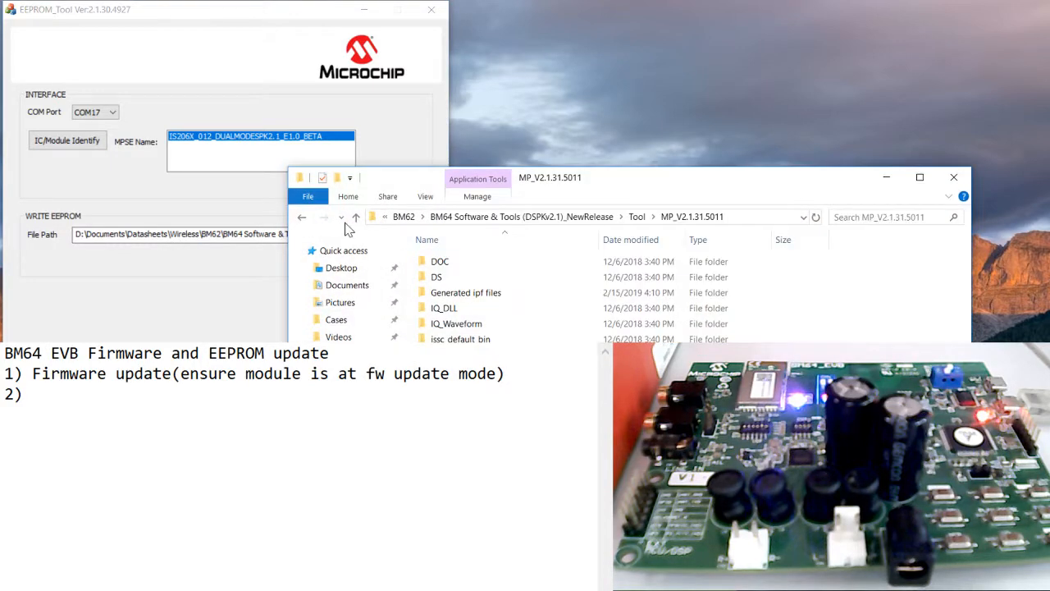
pyautogui.click(301, 218)
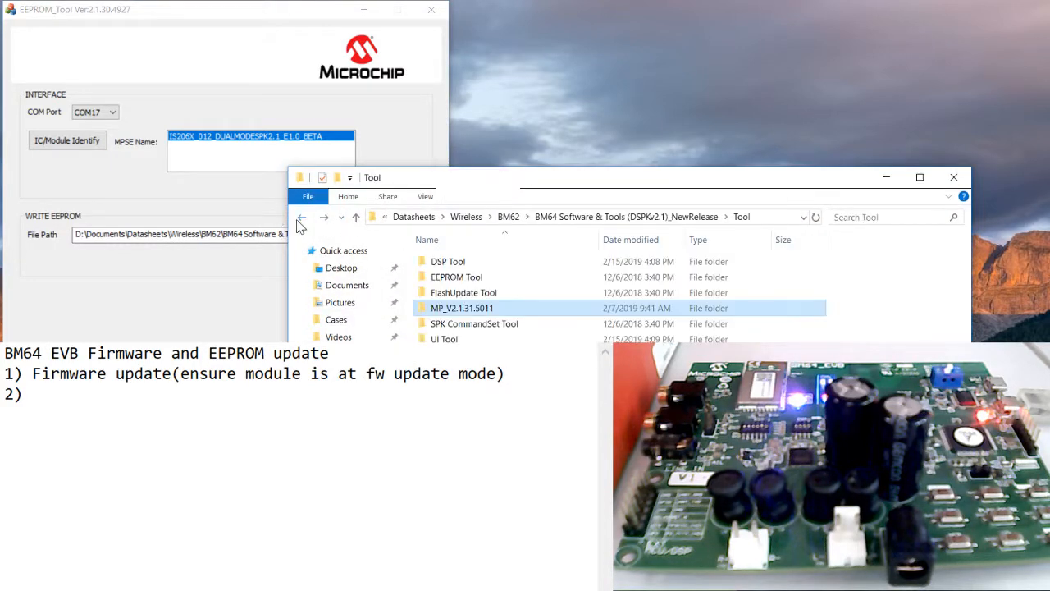
pyautogui.doubleClick(479, 328)
pyautogui.doubleClick(476, 293)
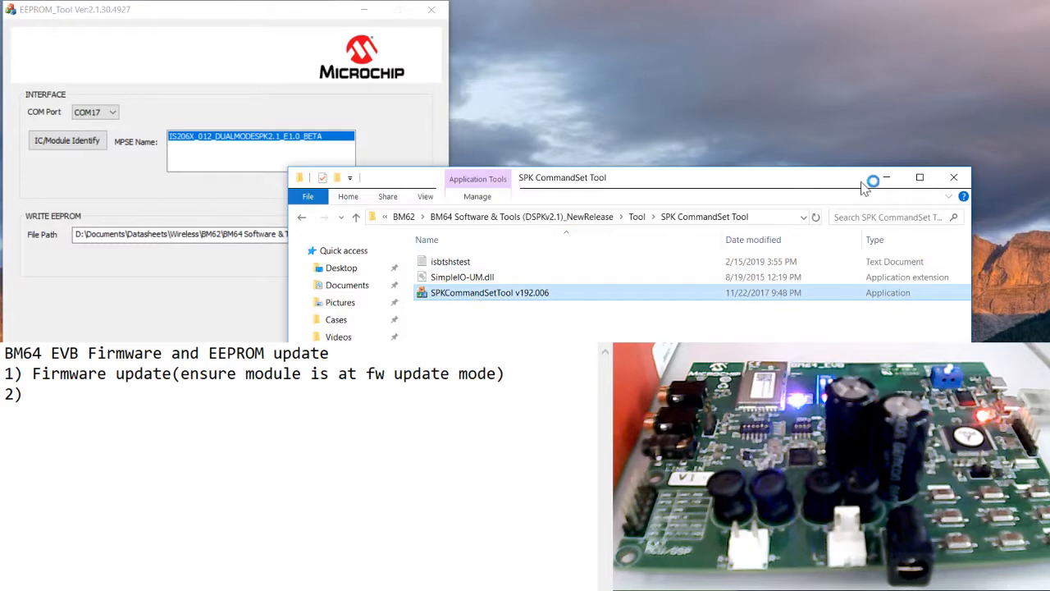
pyautogui.click(886, 177)
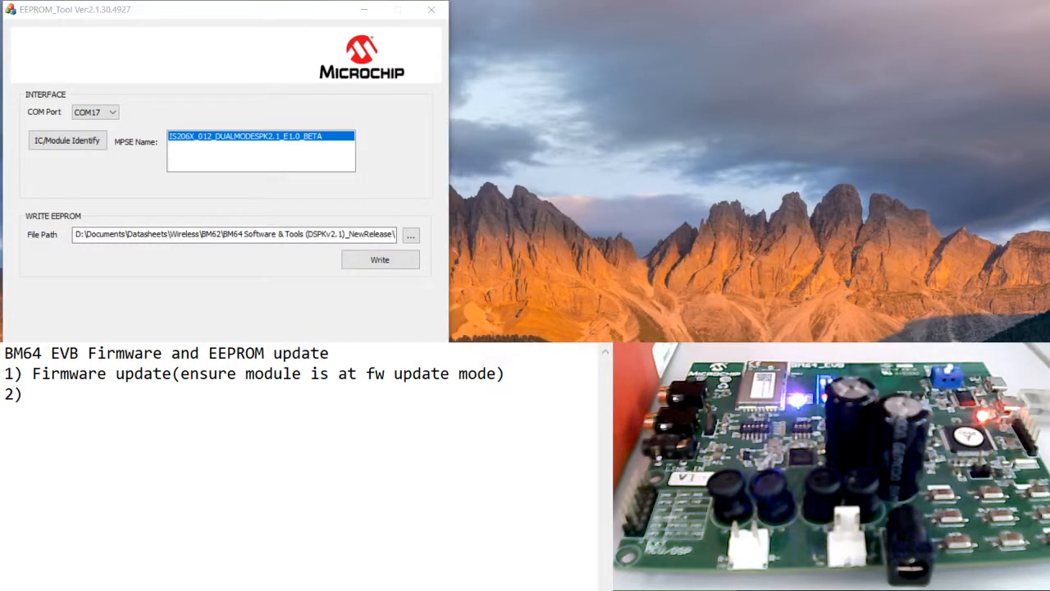
pyautogui.moveTo(0, 15); pyautogui.dragTo(795, 49)
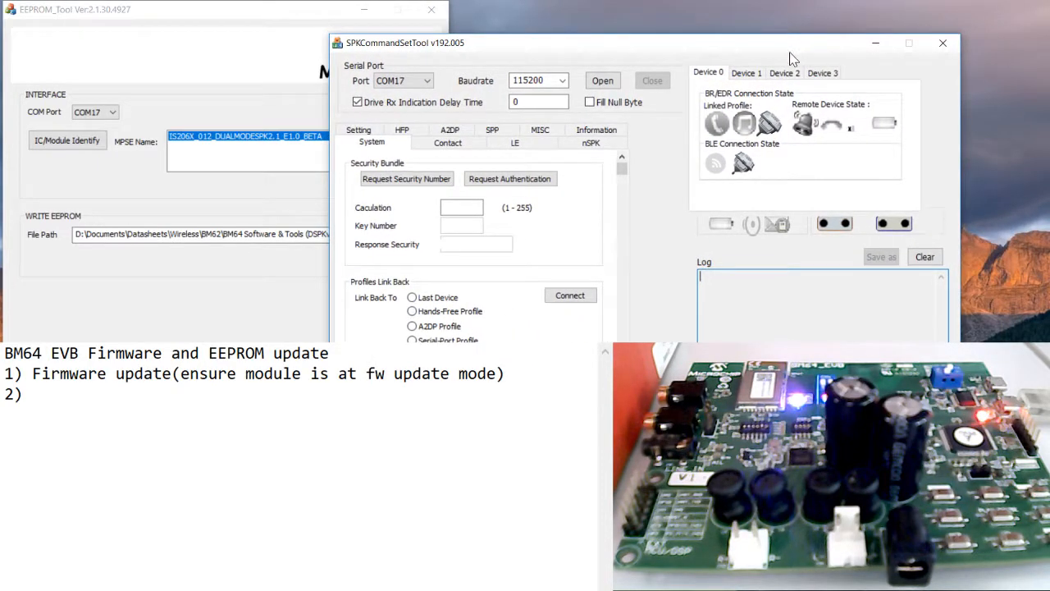
# Close EEPROM_Tool, bring the SPKCommandSetTool window fully into view, and open its COM17 serial port at 115200 baud
pyautogui.click(141, 52)
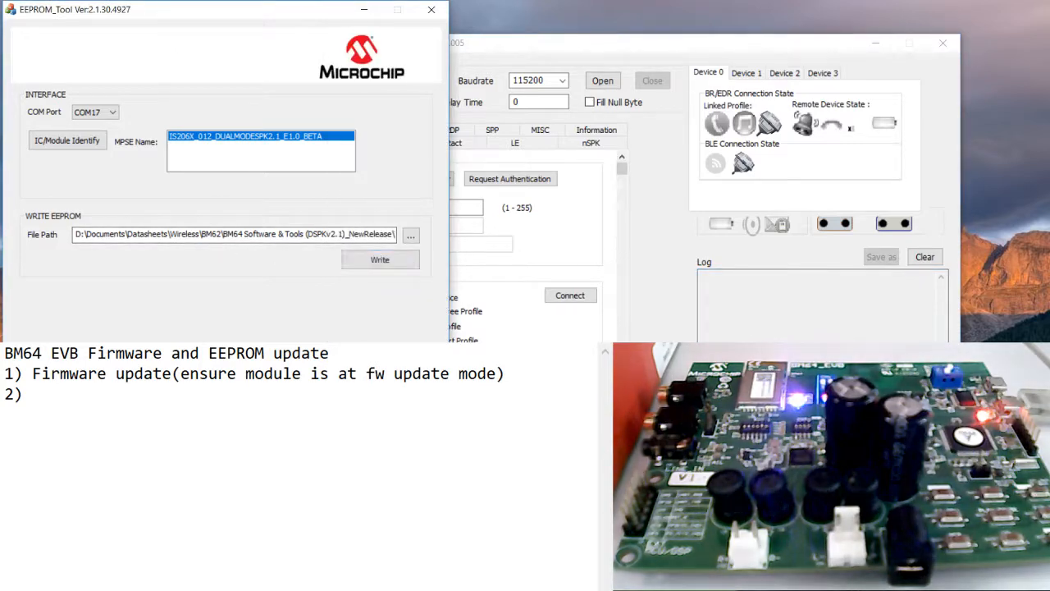
pyautogui.hotkey('alt', 'F4')
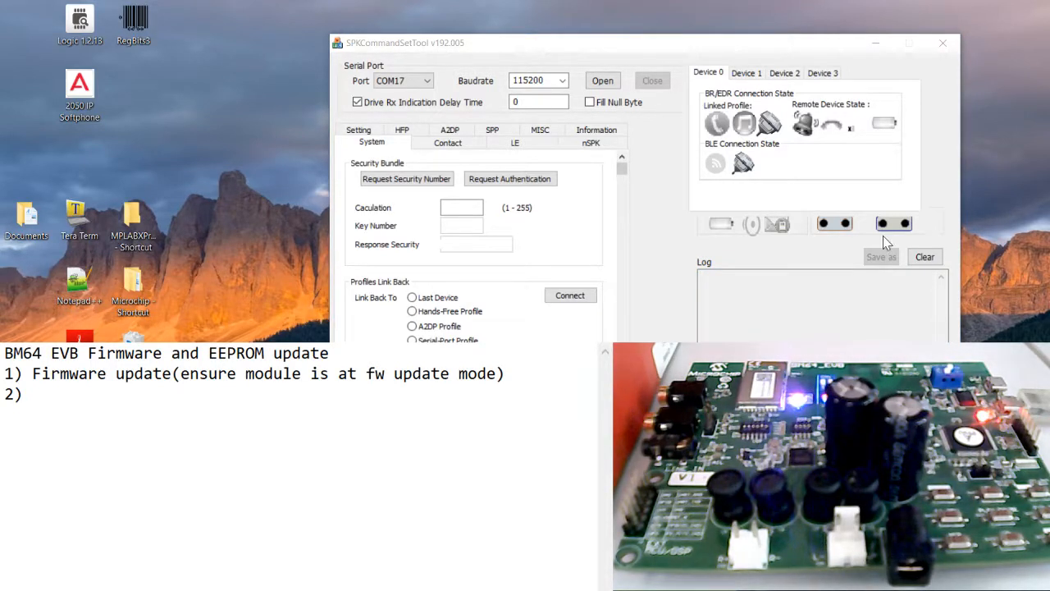
pyautogui.moveTo(759, 45); pyautogui.dragTo(745, 32)
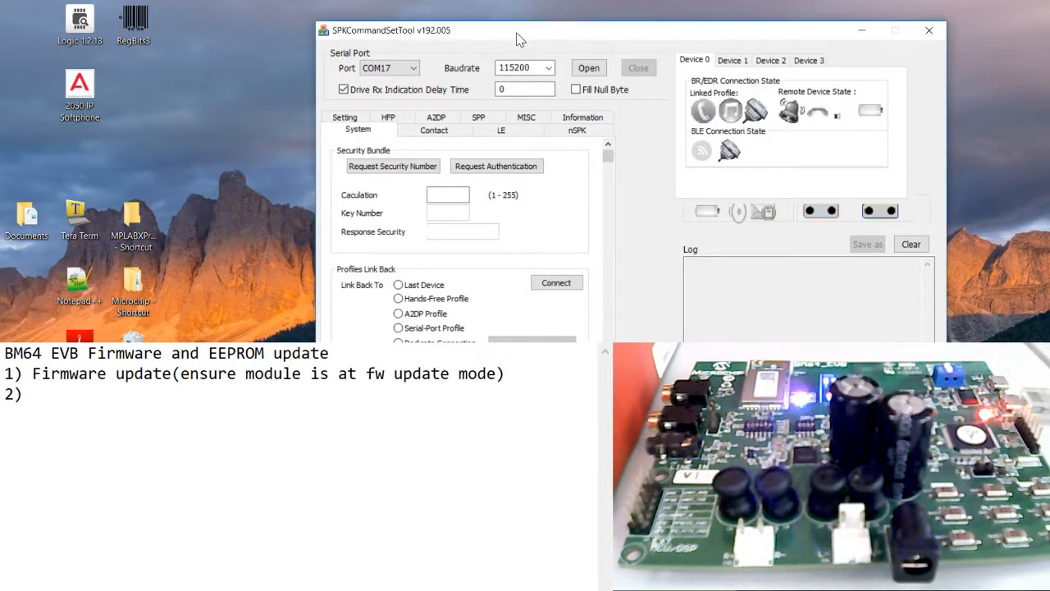
pyautogui.moveTo(518, 39); pyautogui.dragTo(210, 19)
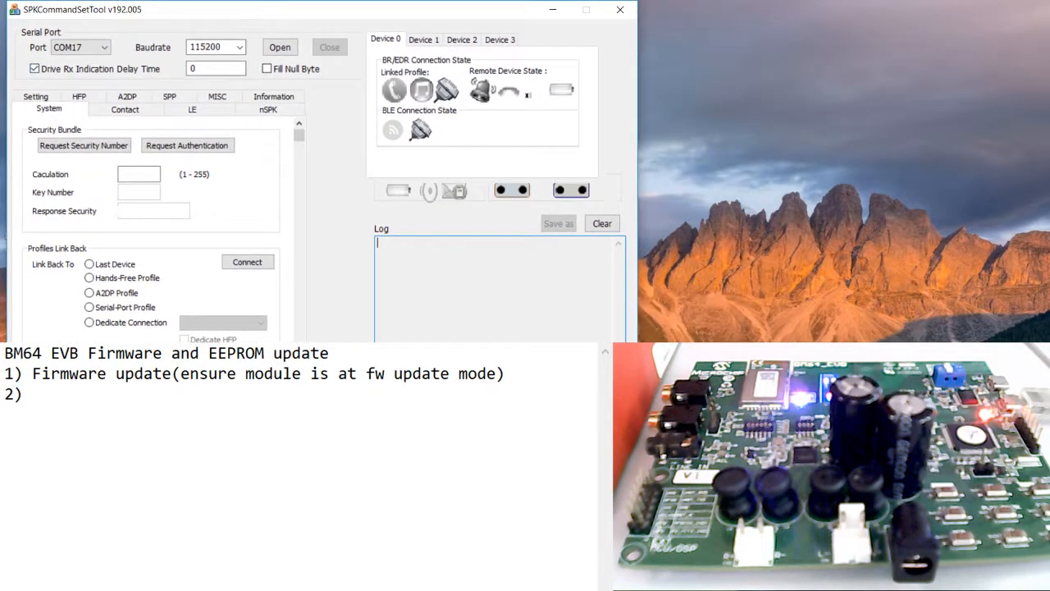
pyautogui.click(291, 49)
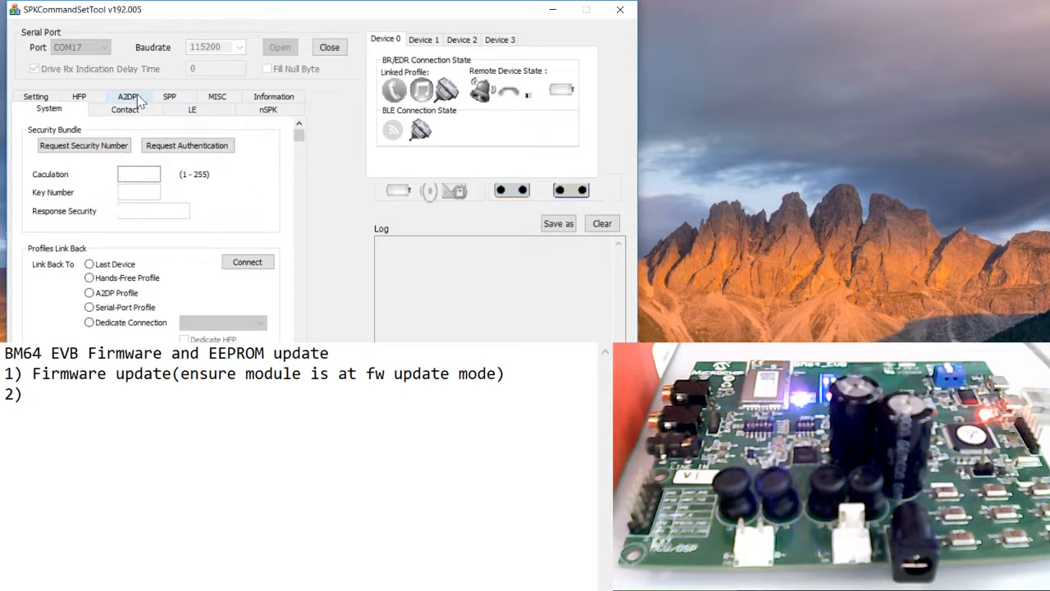
# Show the BTM, version and remote device information and request an update of it from the board
pyautogui.click(80, 98)
pyautogui.click(250, 110)
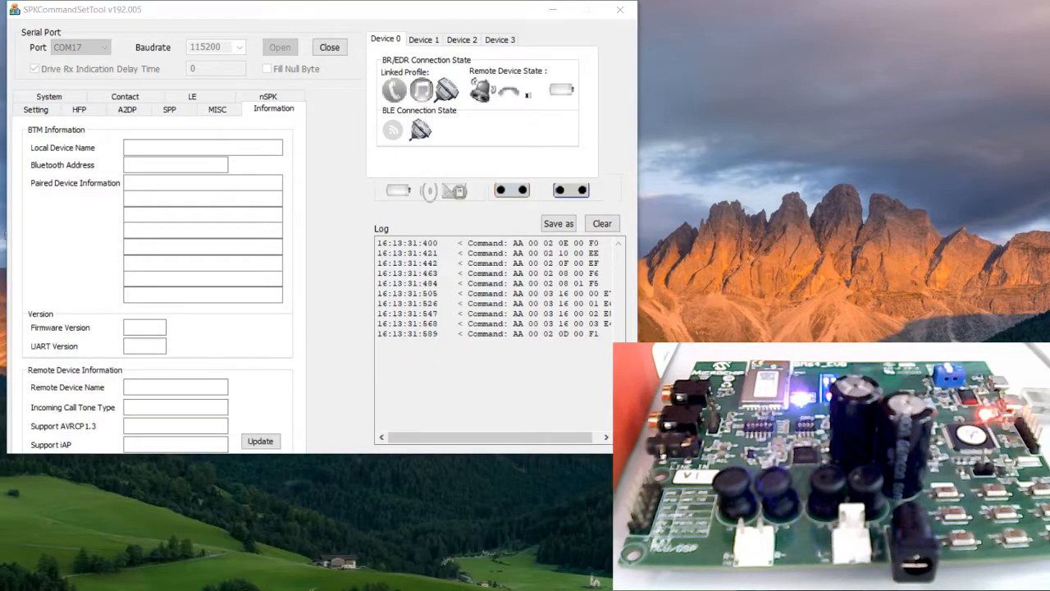
pyautogui.moveTo(422, 11); pyautogui.dragTo(426, 26)
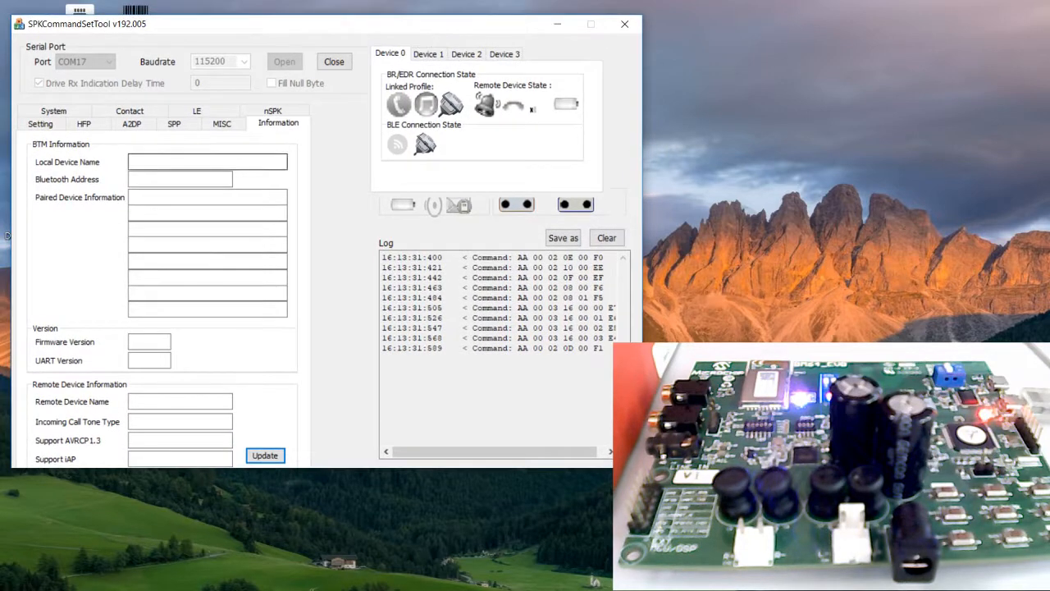
pyautogui.click(161, 162)
pyautogui.click(150, 230)
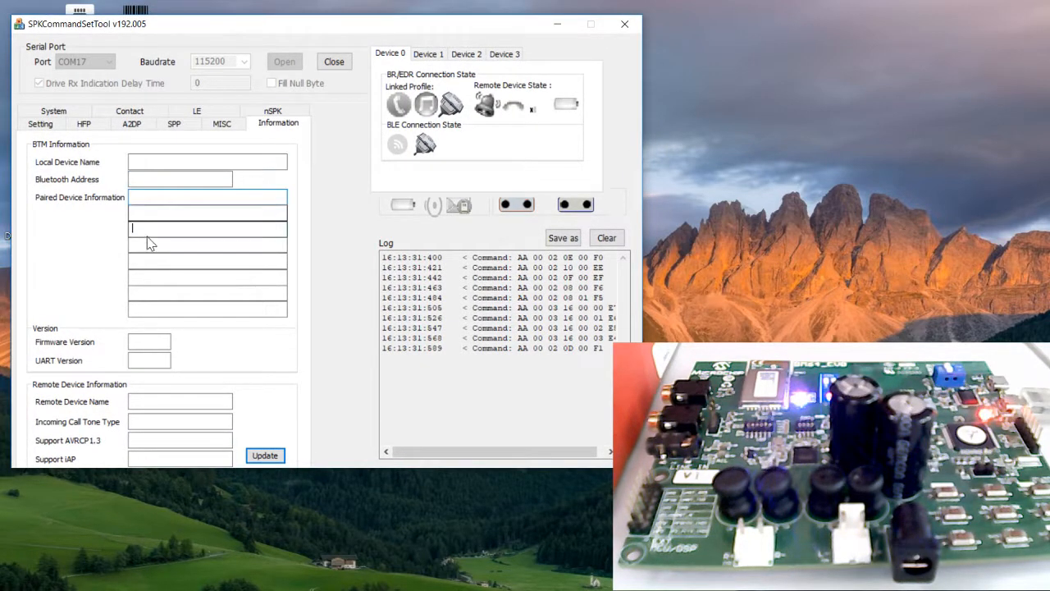
pyautogui.click(266, 456)
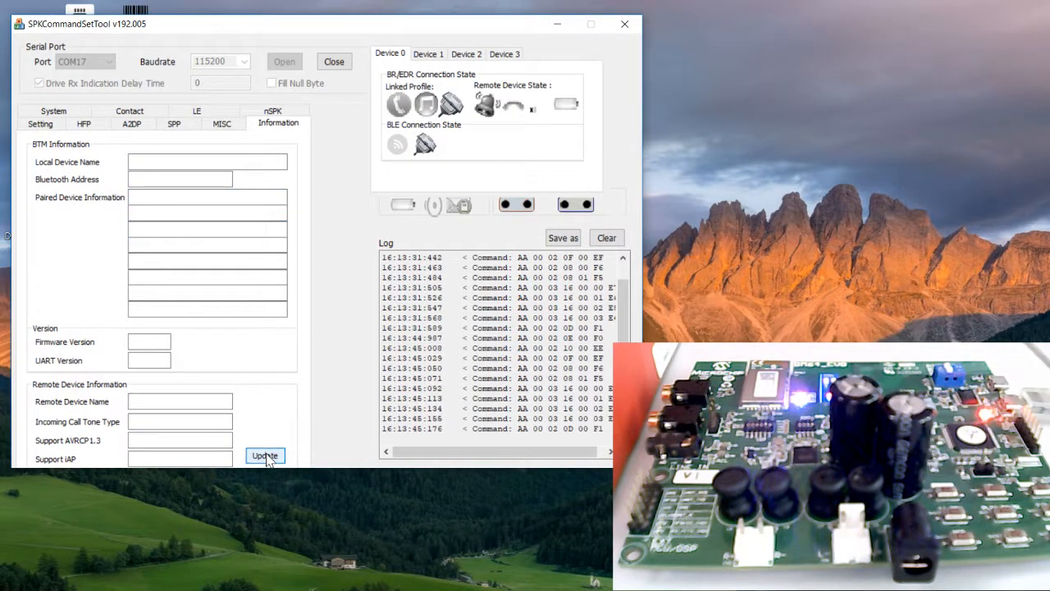
# Look through the Setting and HFP options and try sending the A2DP play command to the board several times
pyautogui.click(40, 124)
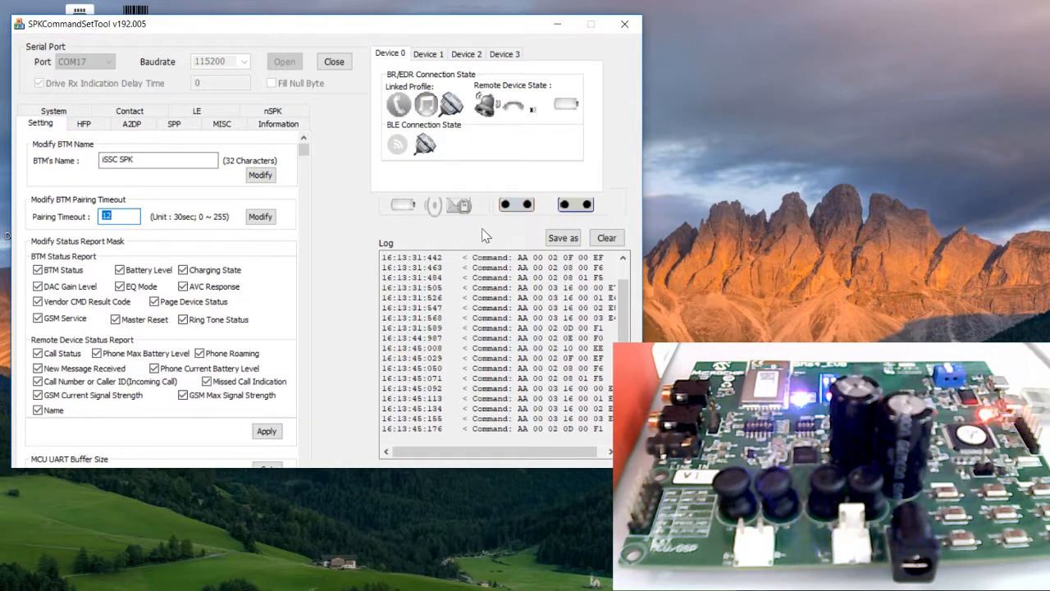
pyautogui.click(117, 126)
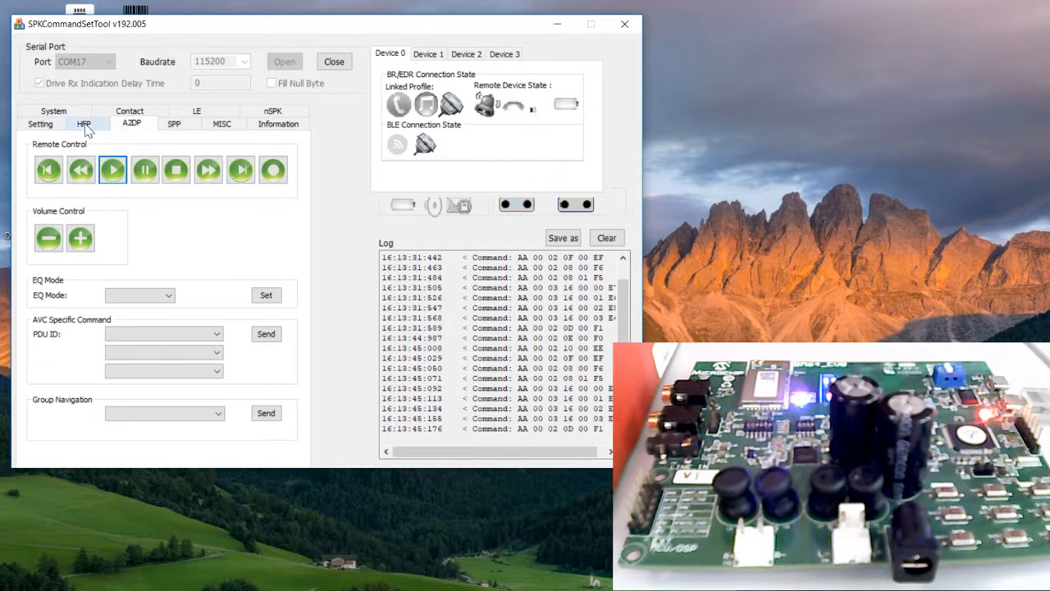
pyautogui.click(86, 126)
pyautogui.click(134, 125)
pyautogui.click(112, 174)
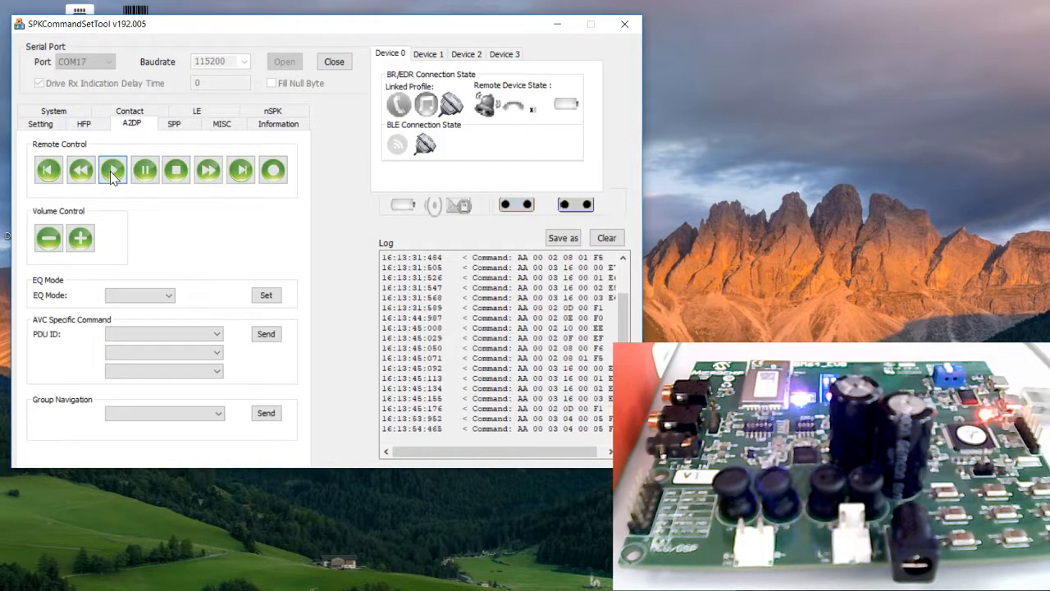
pyautogui.click(112, 174)
pyautogui.click(112, 174)
pyautogui.click(112, 174)
pyautogui.click(113, 174)
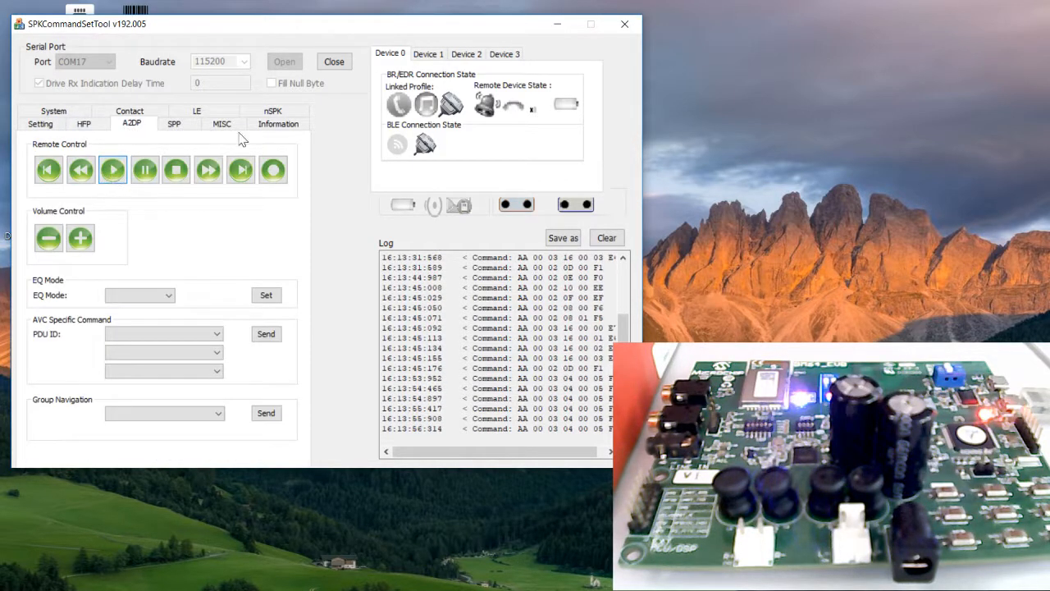
# Return to the module information and retry updating it several times
pyautogui.click(275, 125)
pyautogui.click(272, 458)
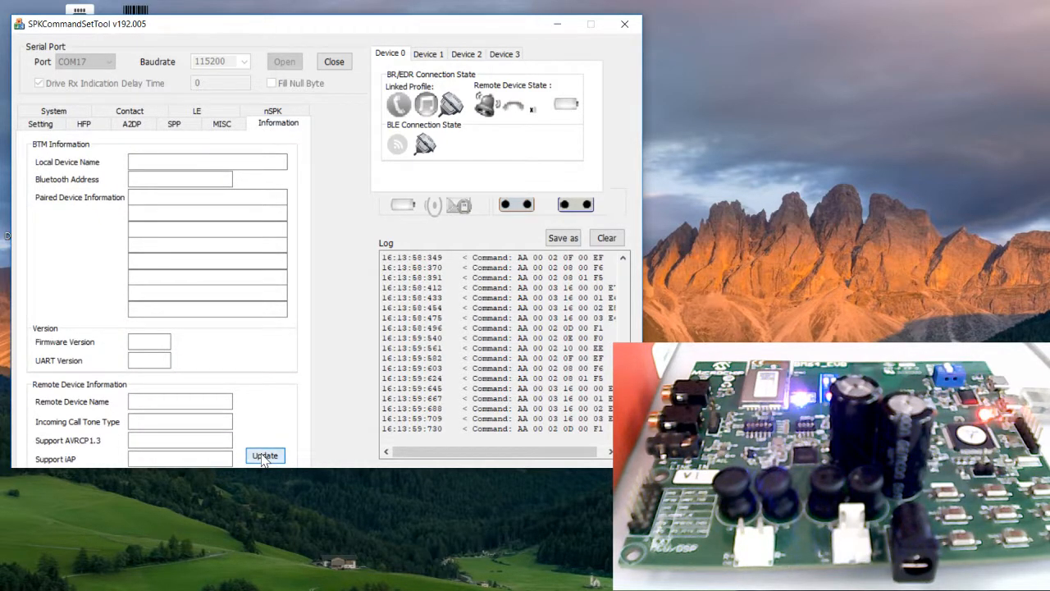
pyautogui.click(263, 456)
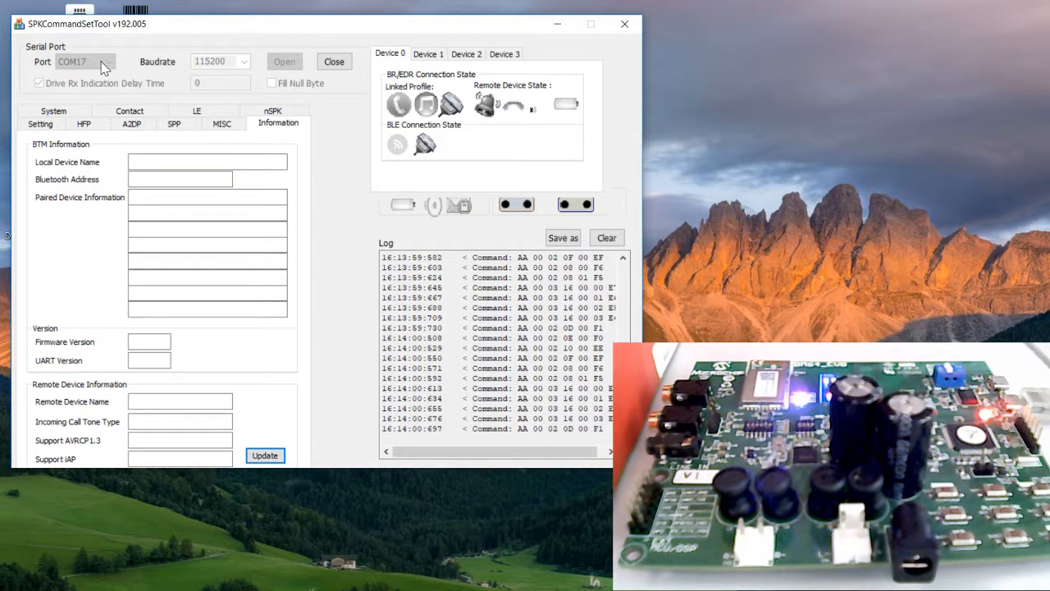
# Close and reopen the COM17 serial port, then update the module information from the board
pyautogui.click(341, 65)
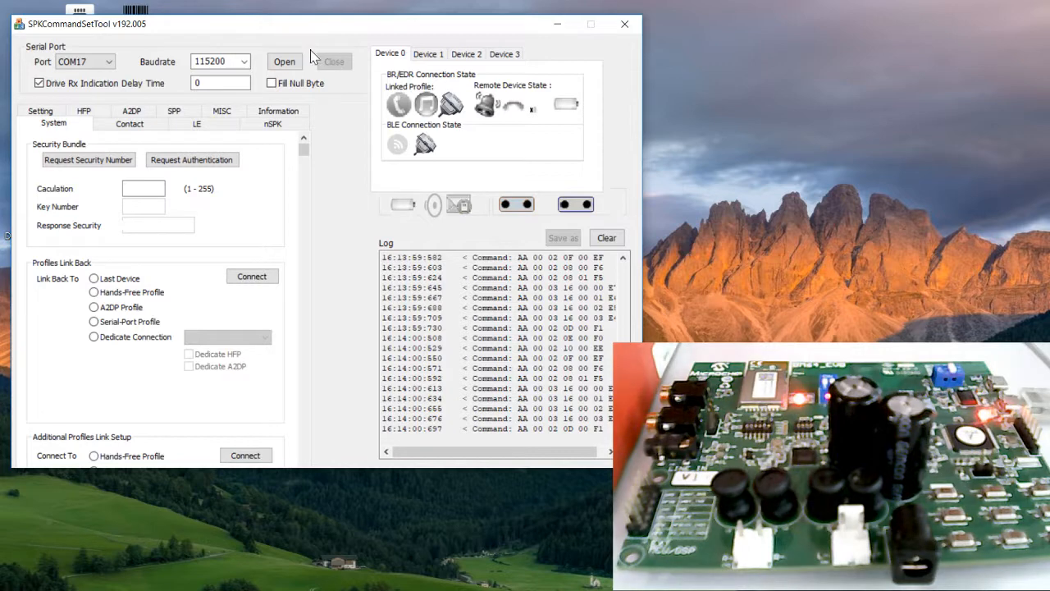
pyautogui.click(287, 62)
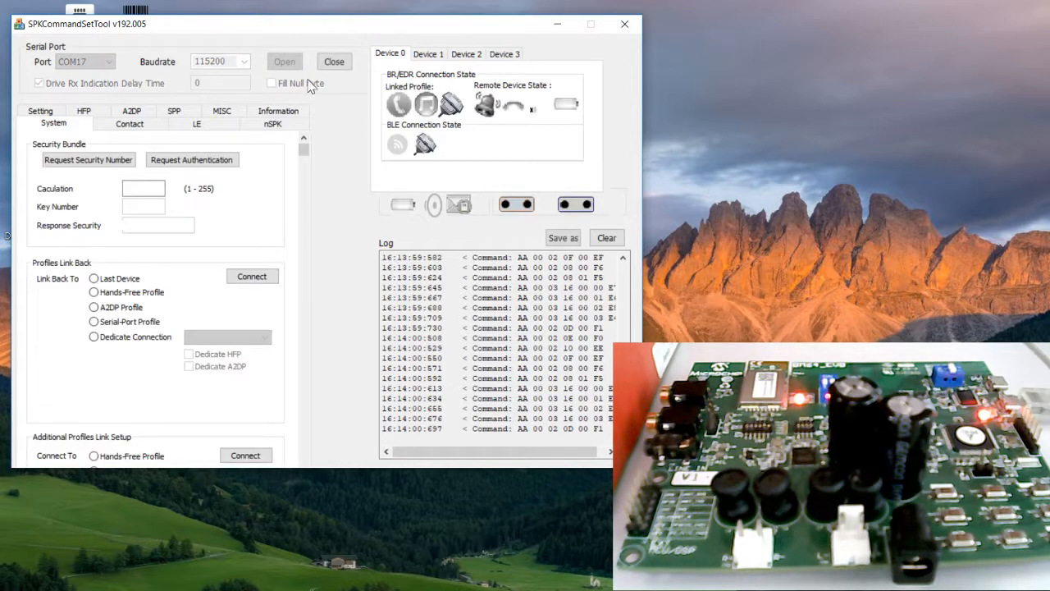
pyautogui.click(272, 124)
pyautogui.click(278, 111)
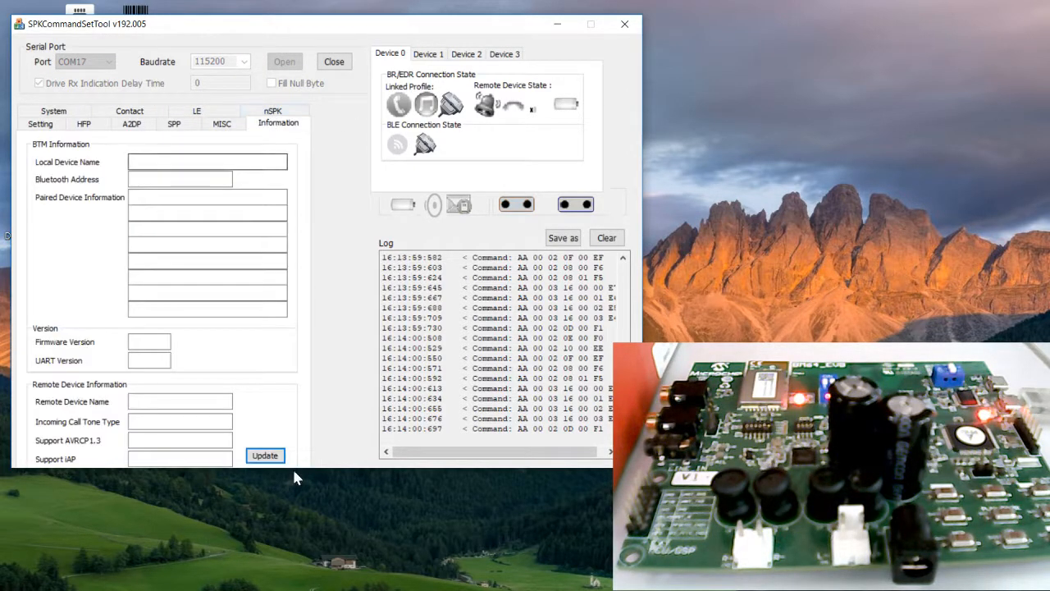
pyautogui.click(265, 455)
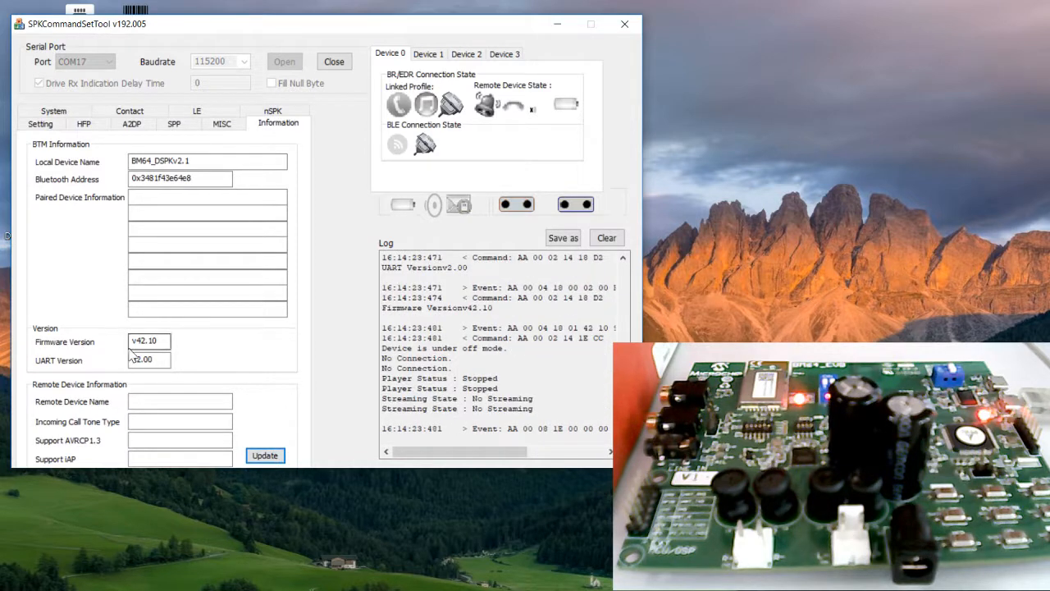
# Examine the module's local device name, Bluetooth address, firmware version and UART version
pyautogui.press('Tab')
pyautogui.press('Tab')
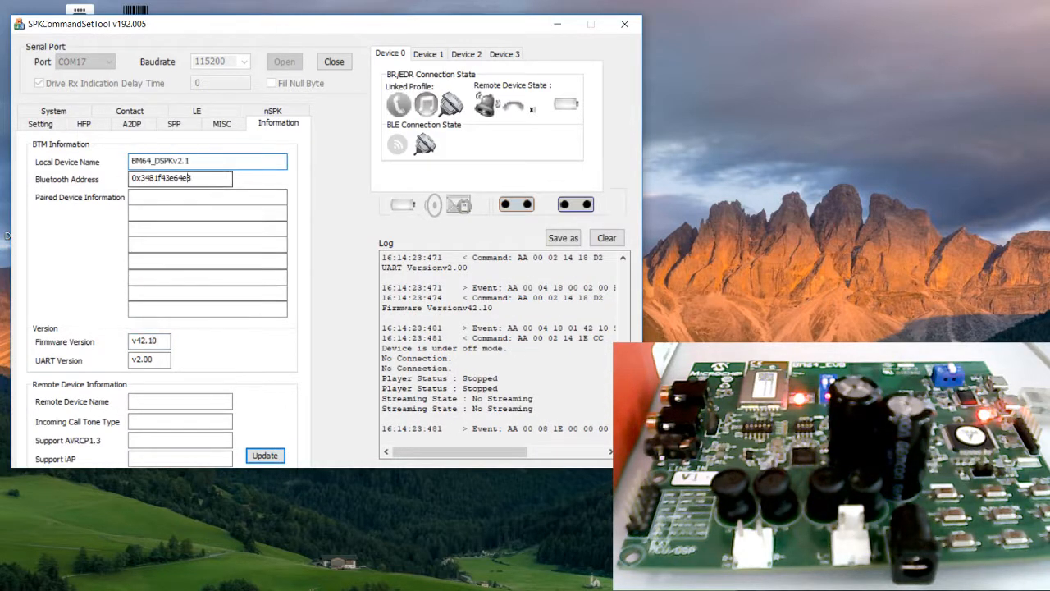
pyautogui.moveTo(157, 341); pyautogui.dragTo(131, 342)
pyautogui.click(154, 360)
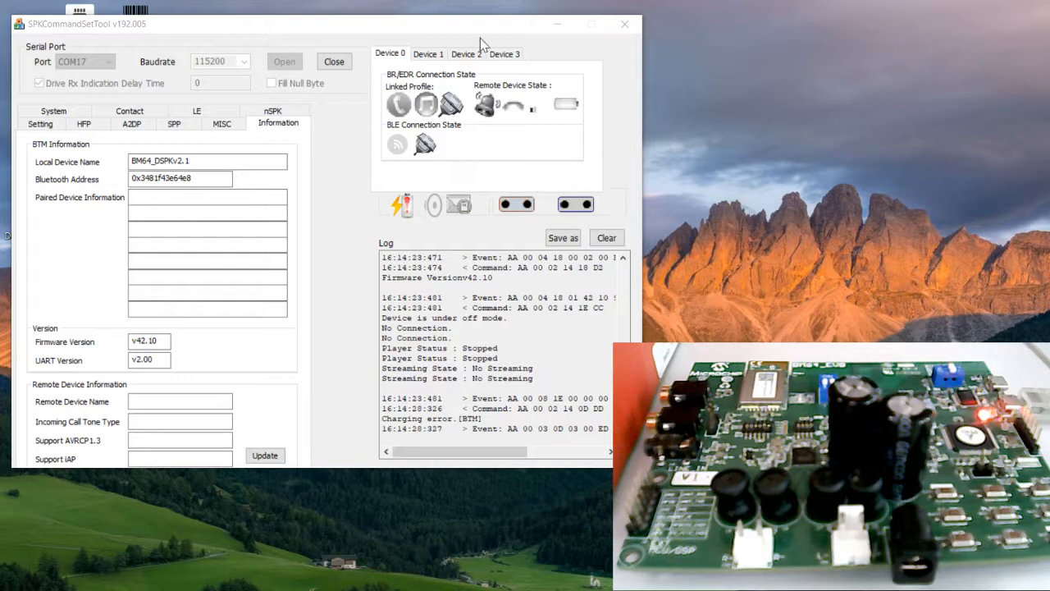
pyautogui.moveTo(480, 30); pyautogui.dragTo(464, 15)
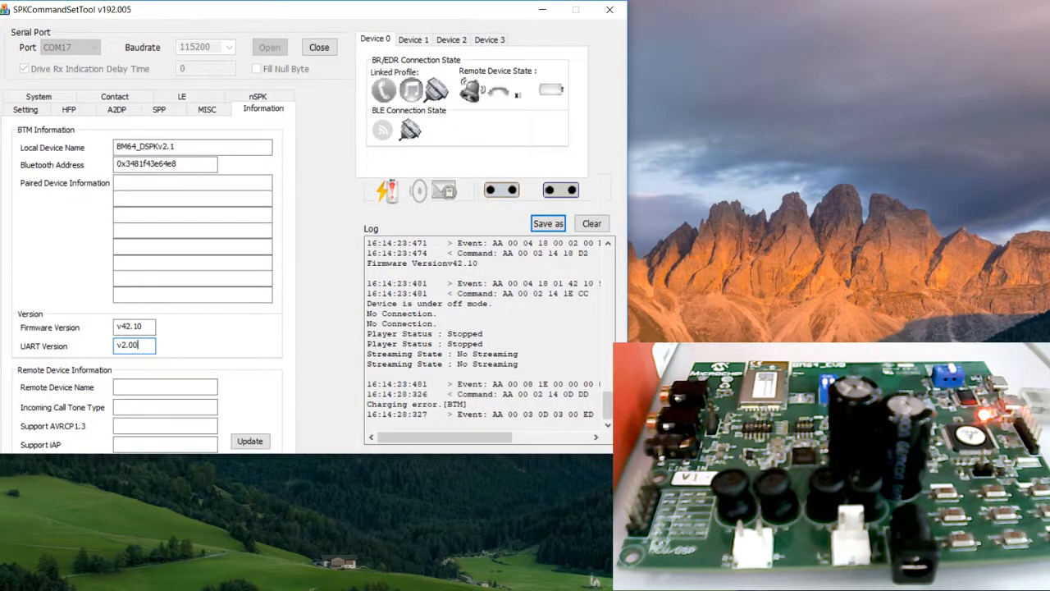
# Switch to the update notes and fill in item 2 with "UI Tool"
pyautogui.hotkey('alt', 'Tab')
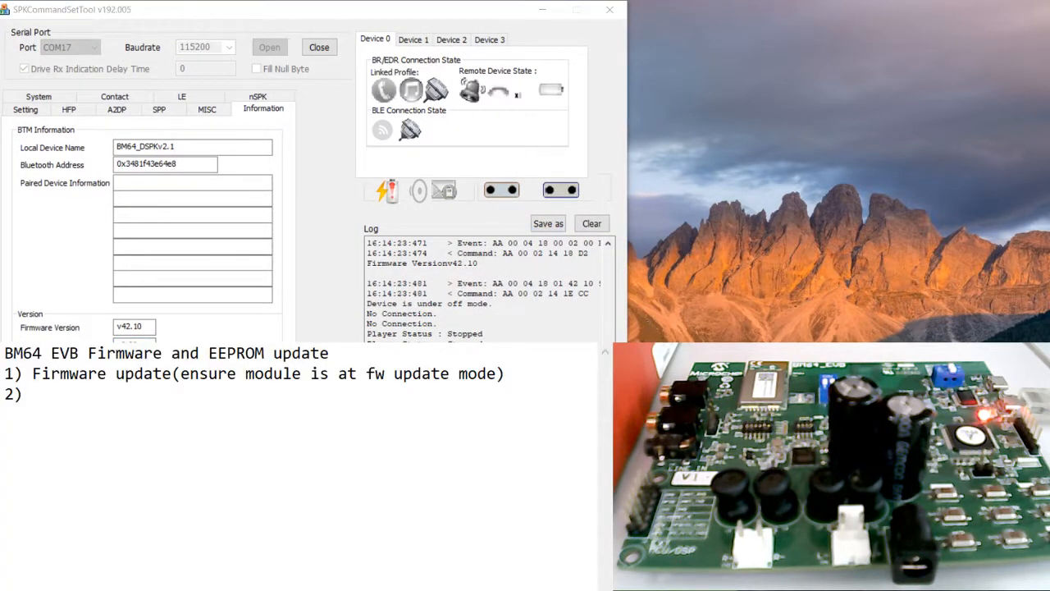
pyautogui.click(153, 395)
pyautogui.write('UI Tool')
# Switch to UITool_IS206x_012_DualModeSPK v2.1.8 and check the parameter files available to load without opening one
pyautogui.click(702, 590)
pyautogui.moveTo(656, 182); pyautogui.dragTo(1049, 185)
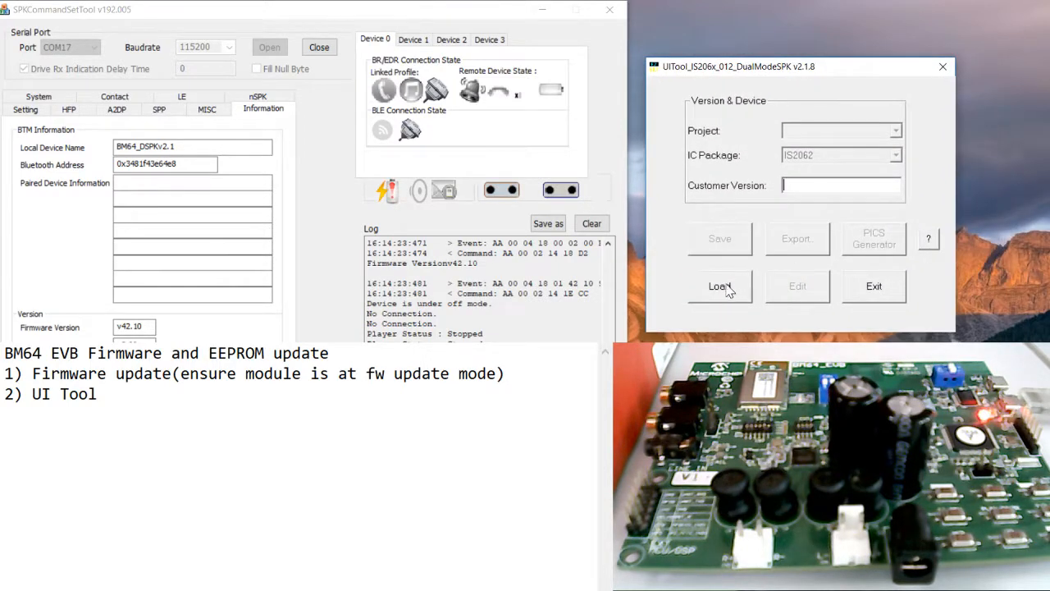
pyautogui.click(719, 286)
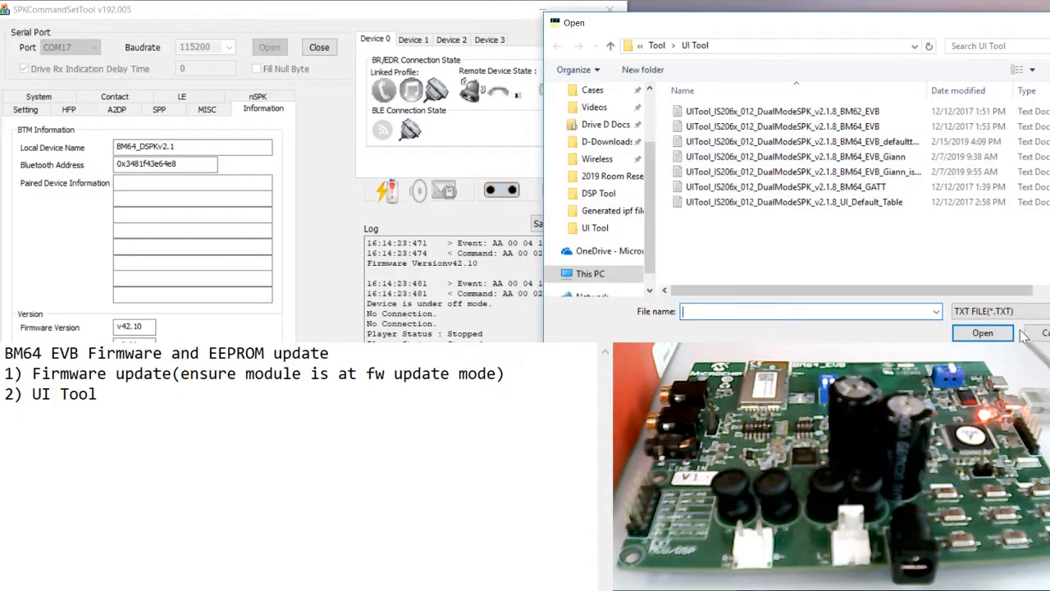
pyautogui.press('Escape')
# Extend item 2 of the notes with "-> Default -> IC Package is IS2064CLS1"
pyautogui.click(129, 397)
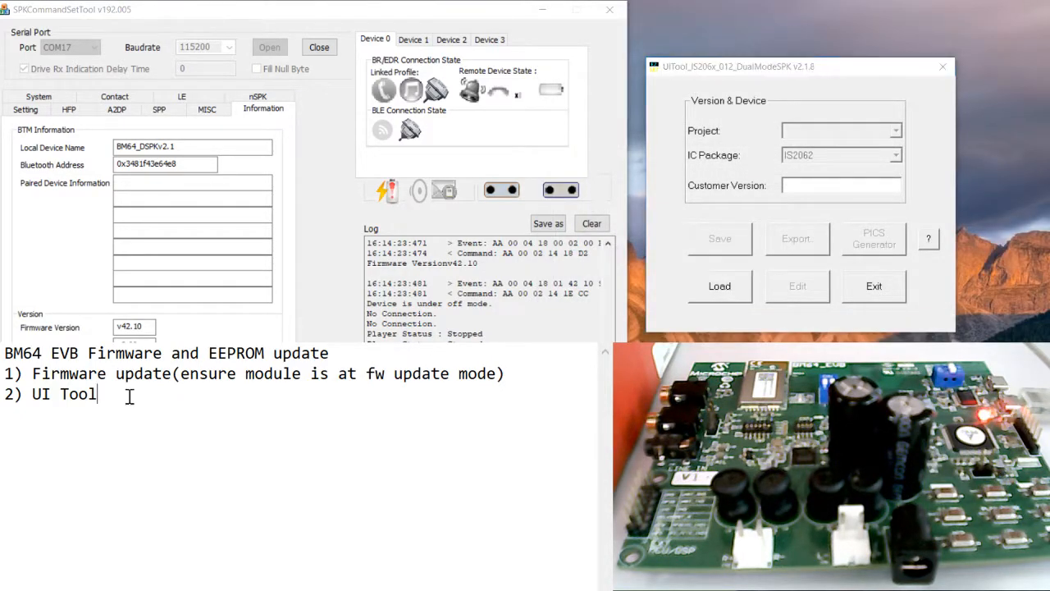
pyautogui.write('-> Default ->')
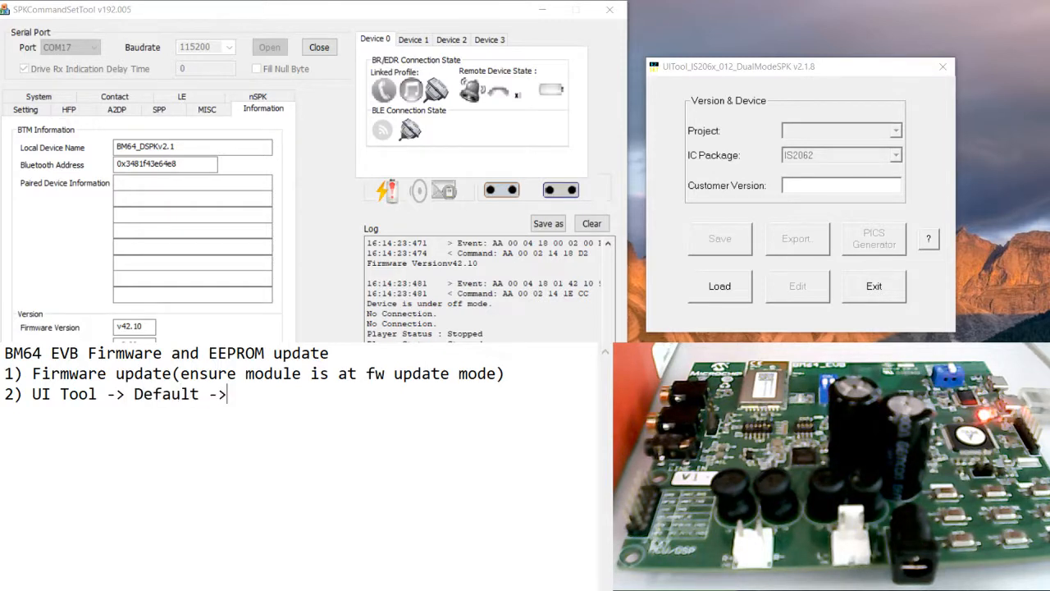
pyautogui.write(' IC Package is')
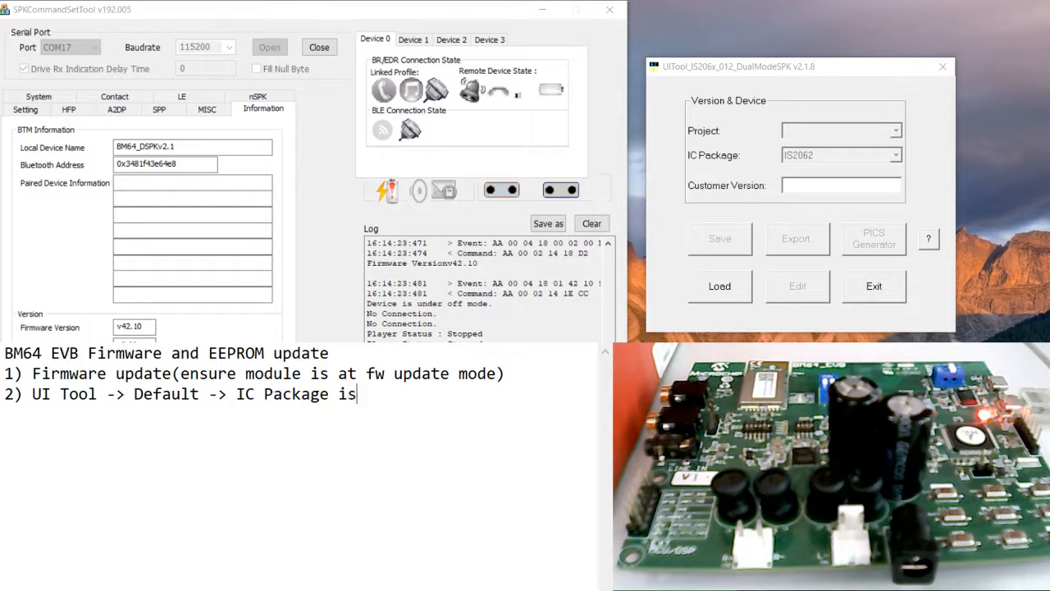
pyautogui.write(' IS2064')
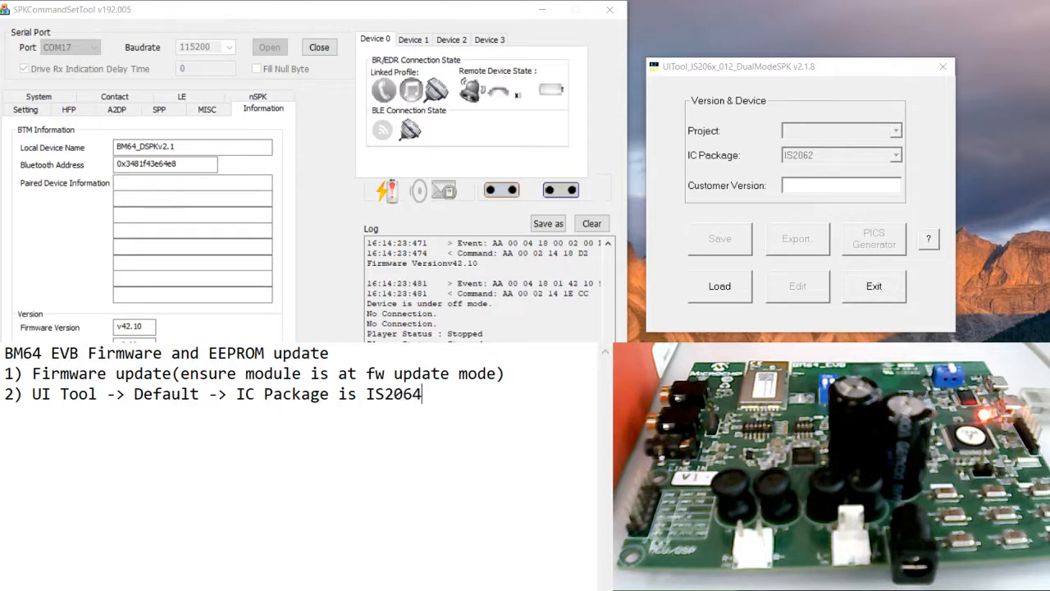
pyautogui.write('CLS1')
# Add item 3 to the notes as "DSP Tool -> Default" and start a new line below it
pyautogui.write('3) DSP')
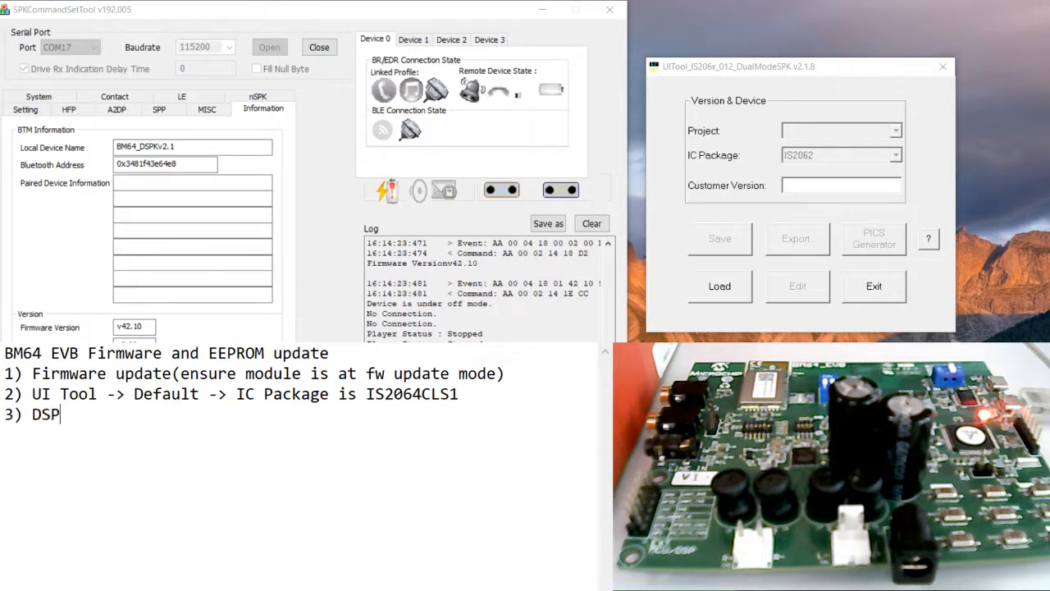
pyautogui.write(' Tool -> Default')
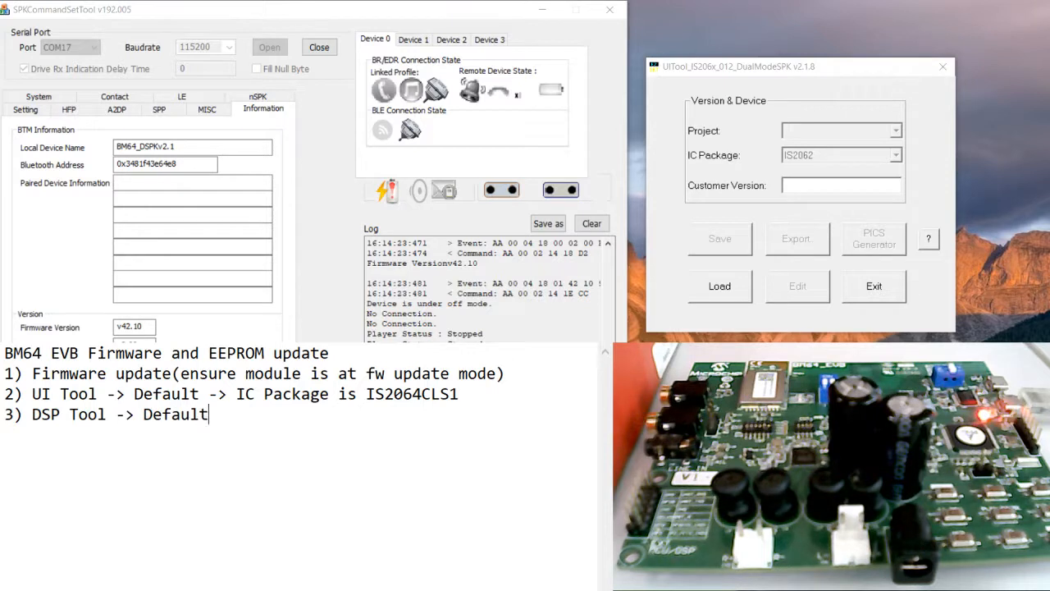
pyautogui.press('Return')
pyautogui.write('MPTEL')
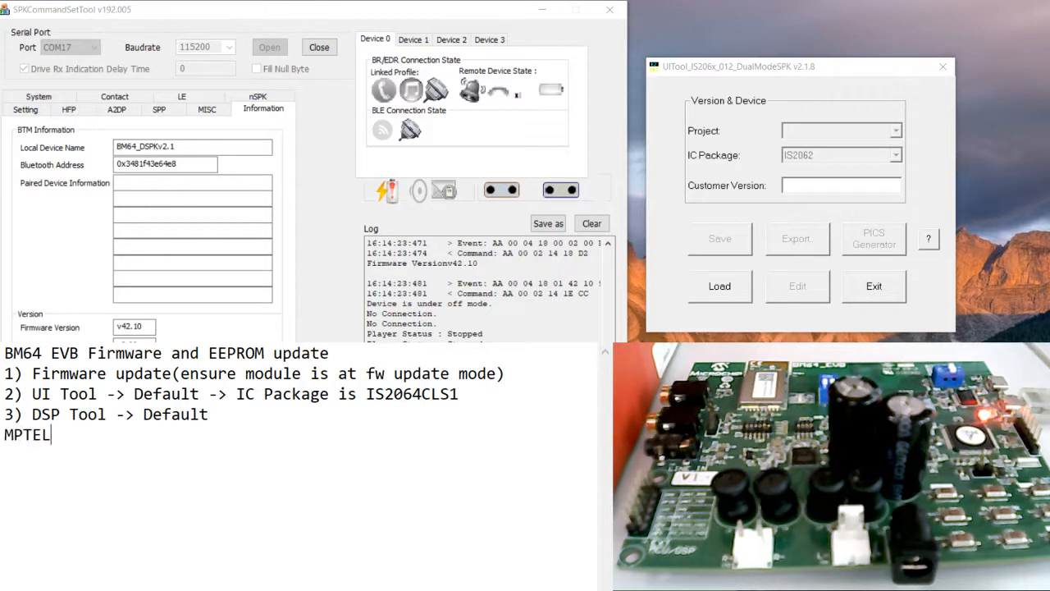
pyautogui.write(' T')
pyautogui.press('BackSpace')
pyautogui.press('BackSpace')
pyautogui.press('BackSpace')
pyautogui.press('BackSpace')
pyautogui.press('BackSpace')
pyautogui.press('BackSpace')
pyautogui.press('BackSpace')
pyautogui.write('3)')
pyautogui.press('BackSpace')
pyautogui.press('BackSpace')
# Write item 4 of the notes as "MPET Tool -> UI Patch Only -> Default" and begin item 5 on a new line
pyautogui.write('4) MPET Tool ->')
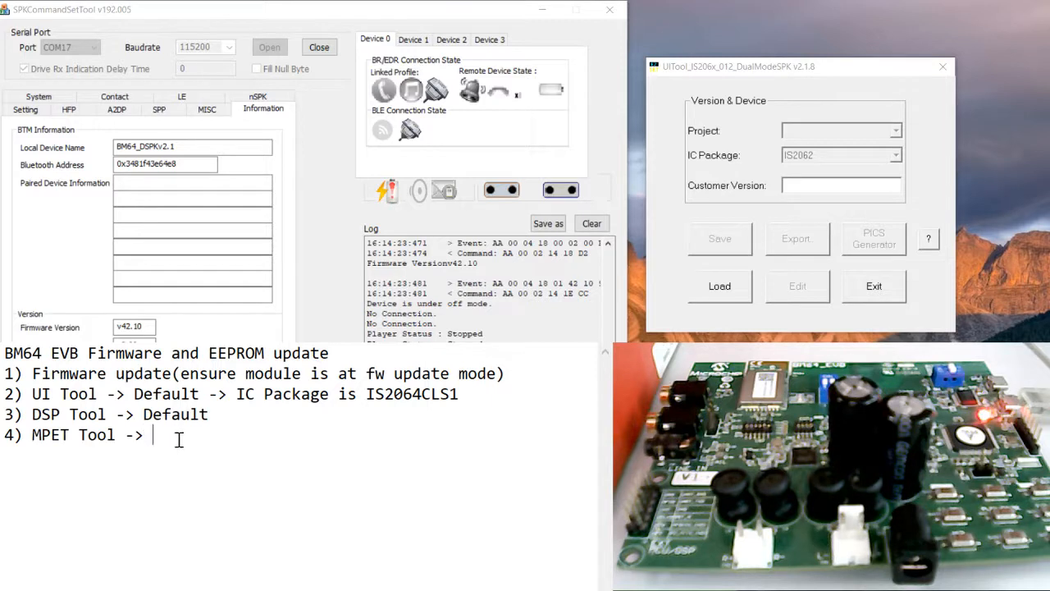
pyautogui.write('UI Pa')
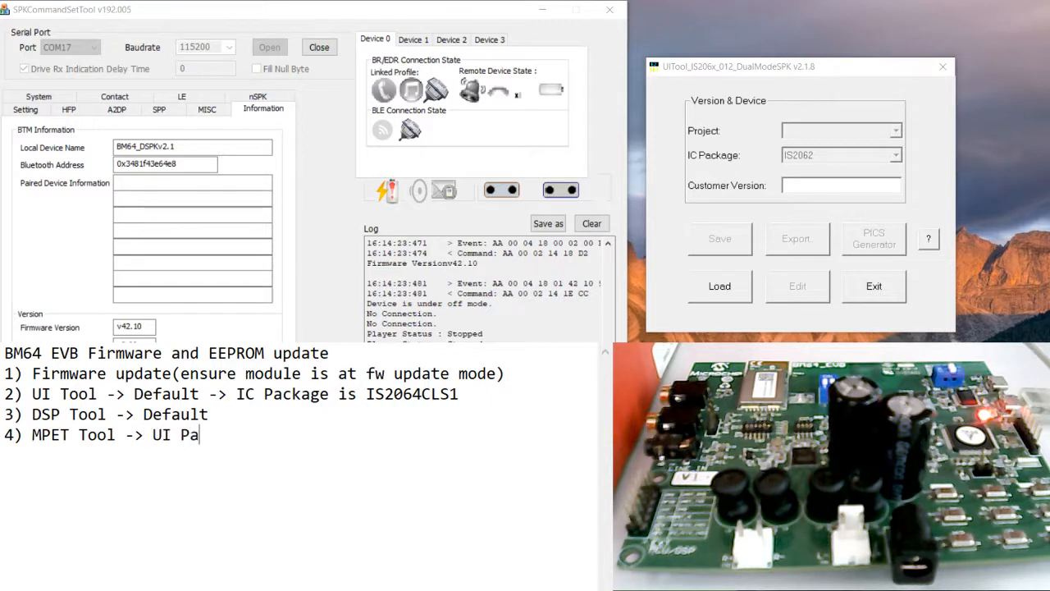
pyautogui.write('tch Only')
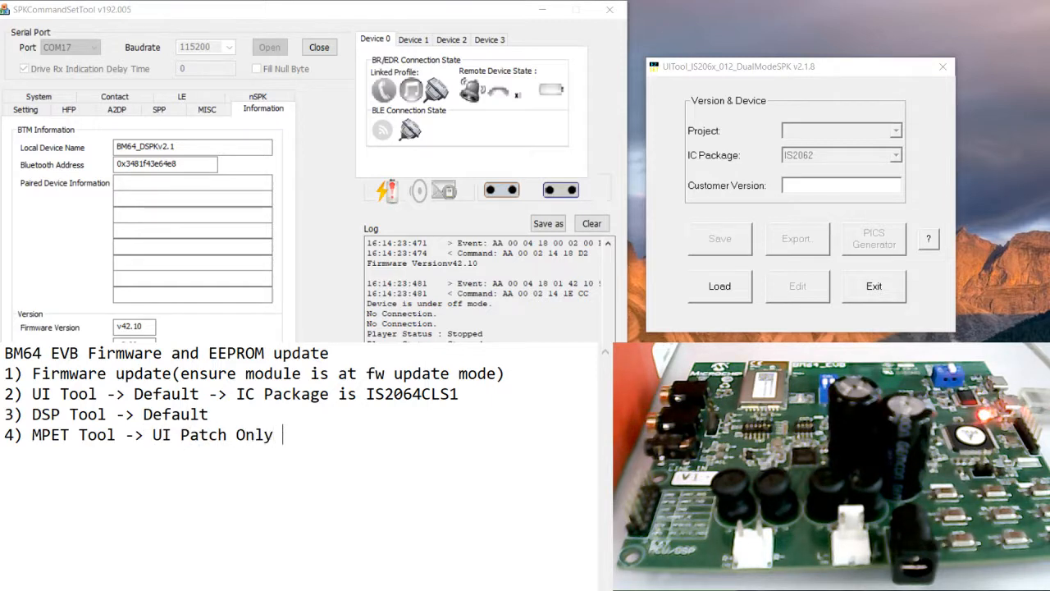
pyautogui.write(' -> Defau')
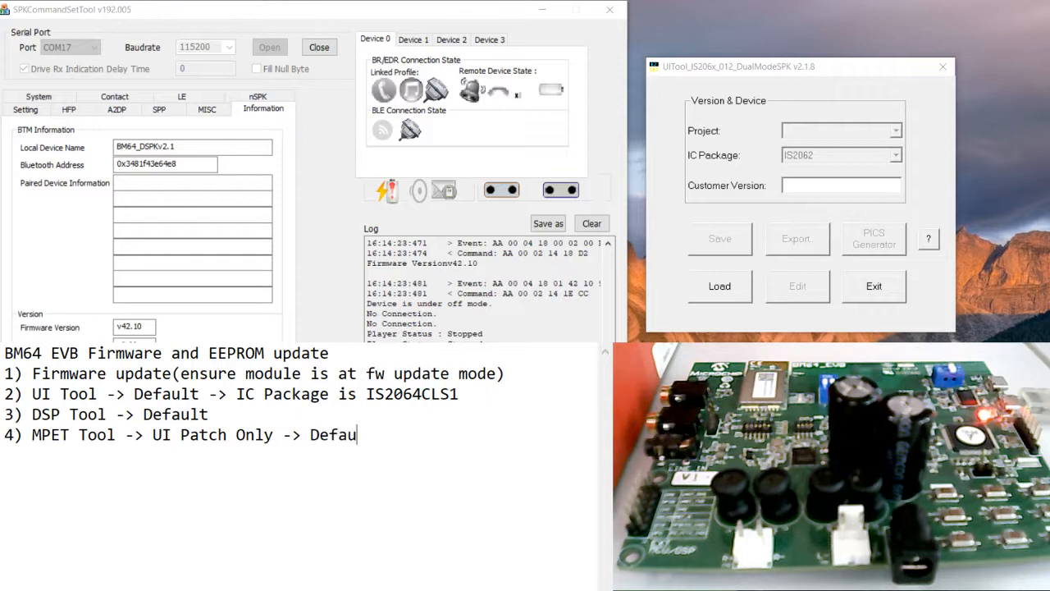
pyautogui.write('lt')
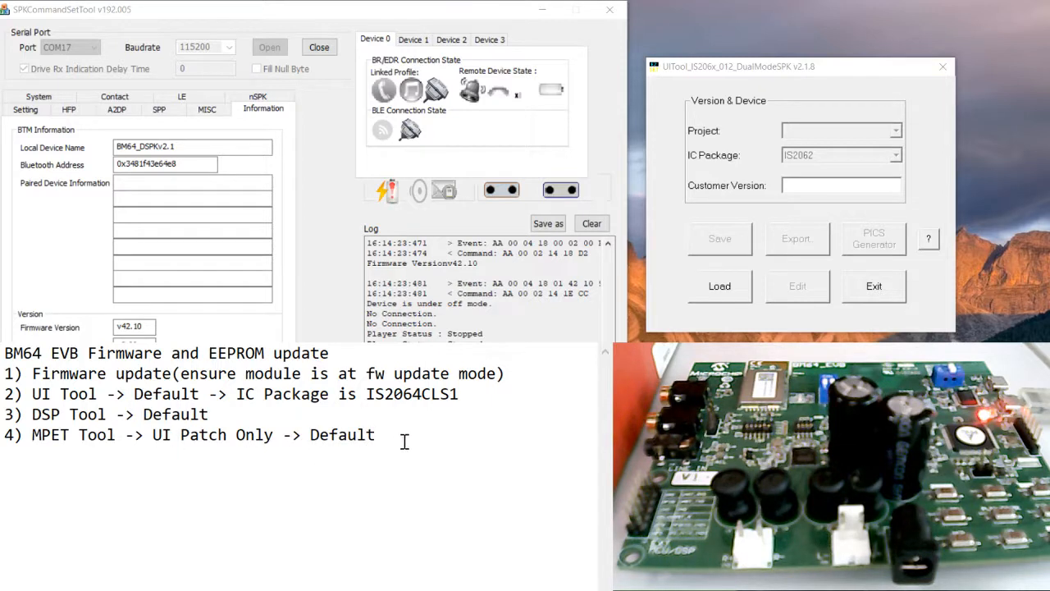
pyautogui.press('Return')
pyautogui.write('5)')
# Switch to EEPROM_Tool Ver:2.1.30.4927 and place its window beside SPKCommandSetTool, over the UI Tool window
pyautogui.hotkey('alt', 'Tab')
pyautogui.press('super+Down')
pyautogui.press('super+Up')
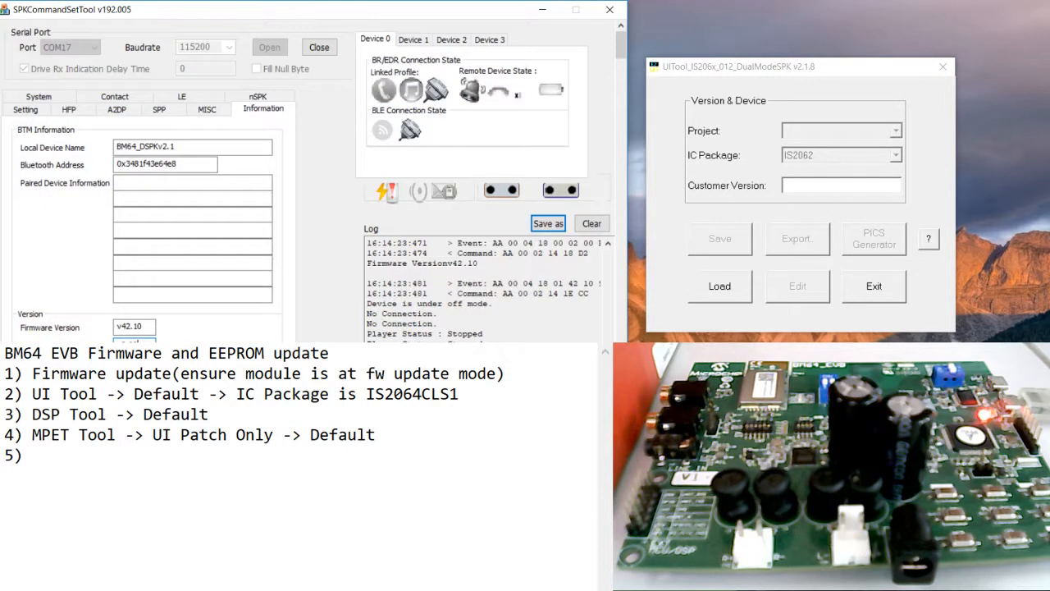
pyautogui.hotkey('alt', 'Tab')
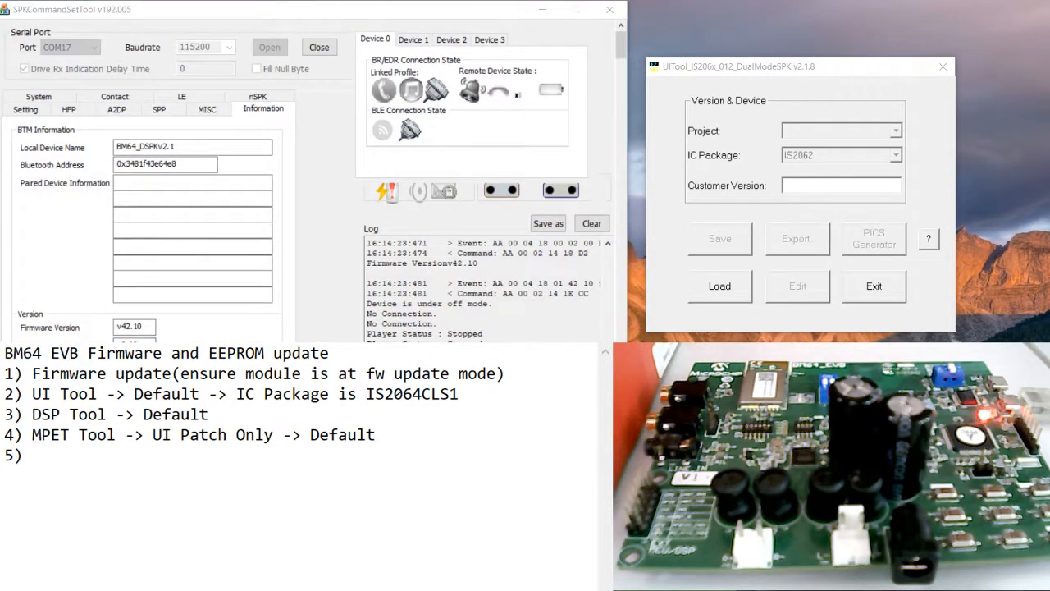
pyautogui.moveTo(605, 61); pyautogui.dragTo(808, 10)
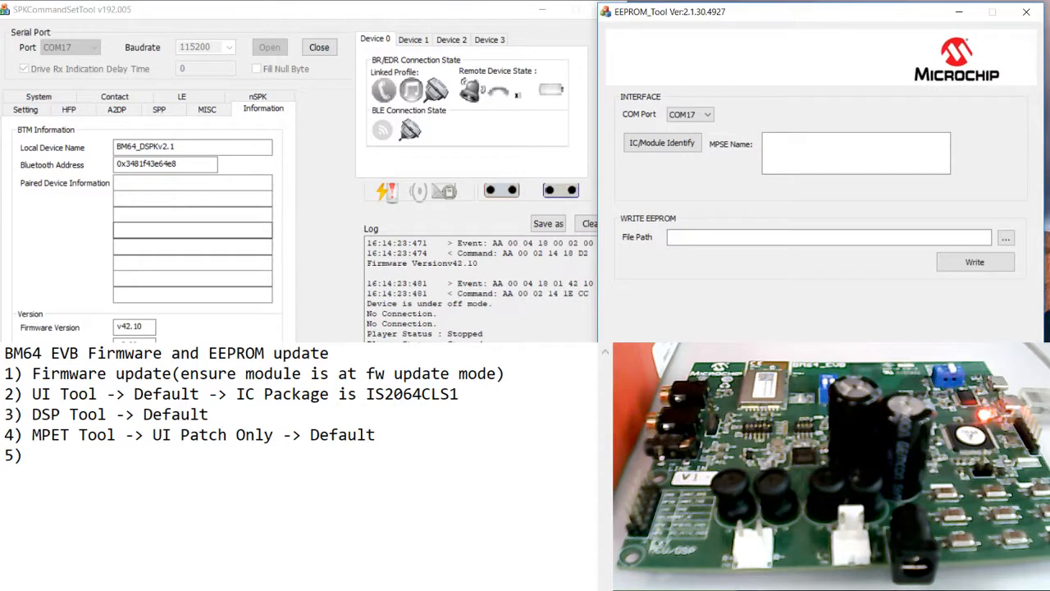
# Return to the notes and complete item 5 as "EEPROM Tool -> Write to the EEPROM Parameters"
pyautogui.click(87, 447)
pyautogui.write('EE')
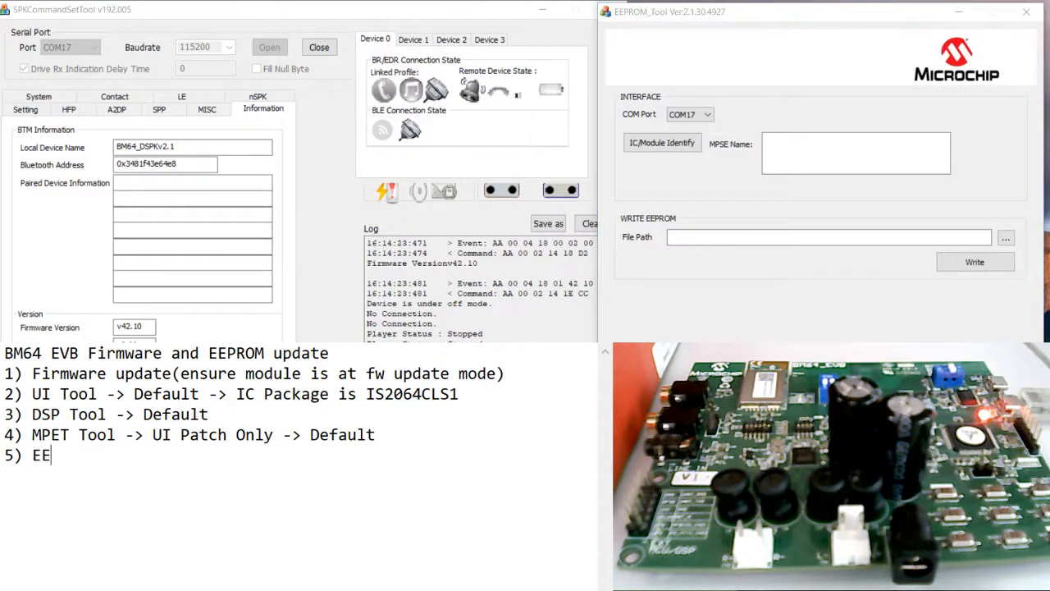
pyautogui.write('PROM Tool -')
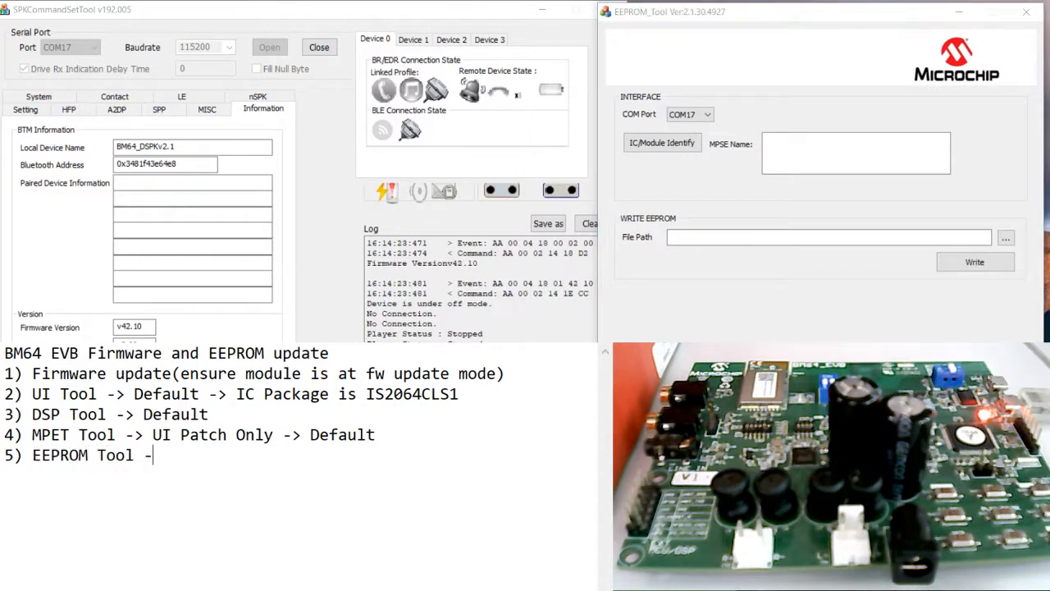
pyautogui.write('> Write to the EEPROM Pr')
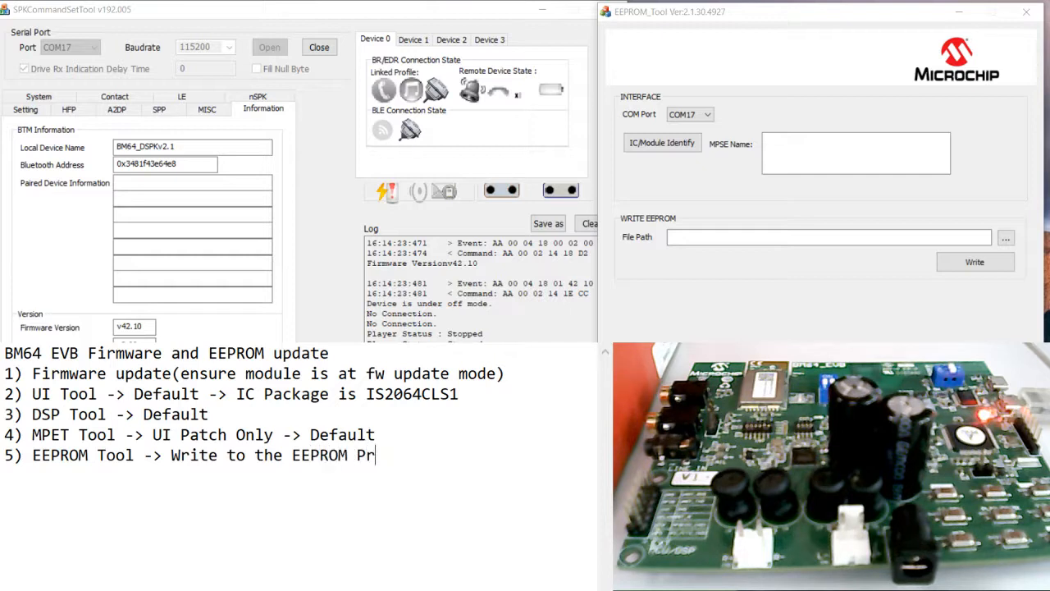
pyautogui.press('BackSpace')
pyautogui.write('arameters')
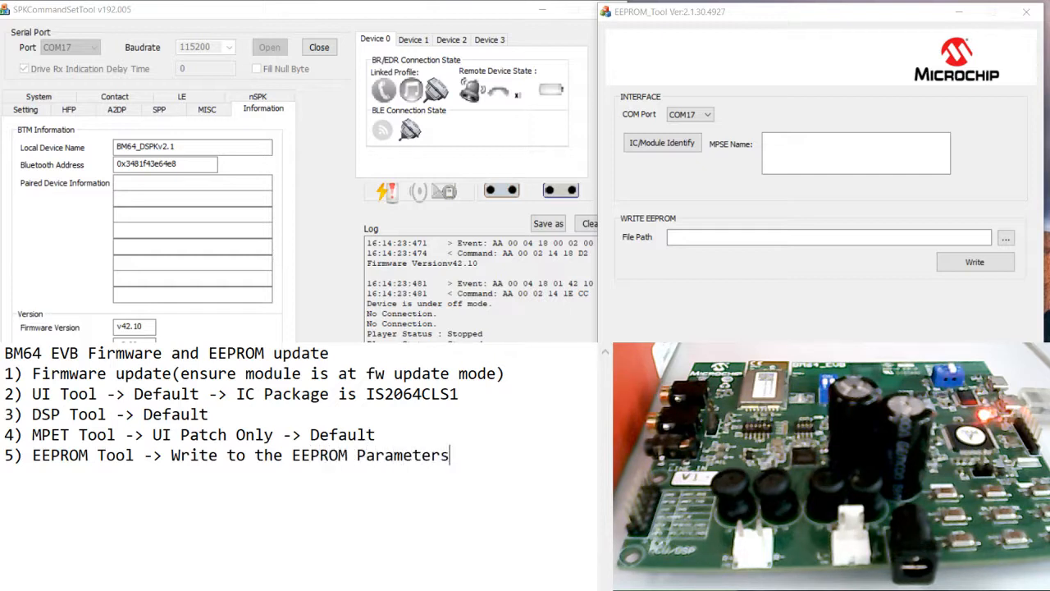
# Insert the line "5) Put the module on EEPROM Update Mode" between the MPET Tool and EEPROM Tool items
pyautogui.press('Up')
pyautogui.press('Return')
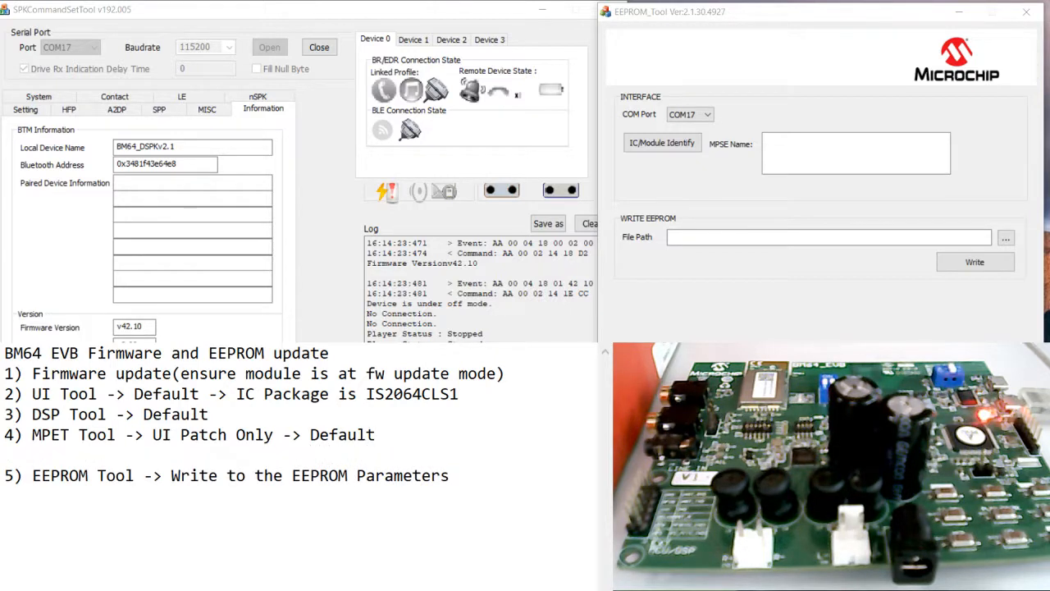
pyautogui.write('5) Put the module')
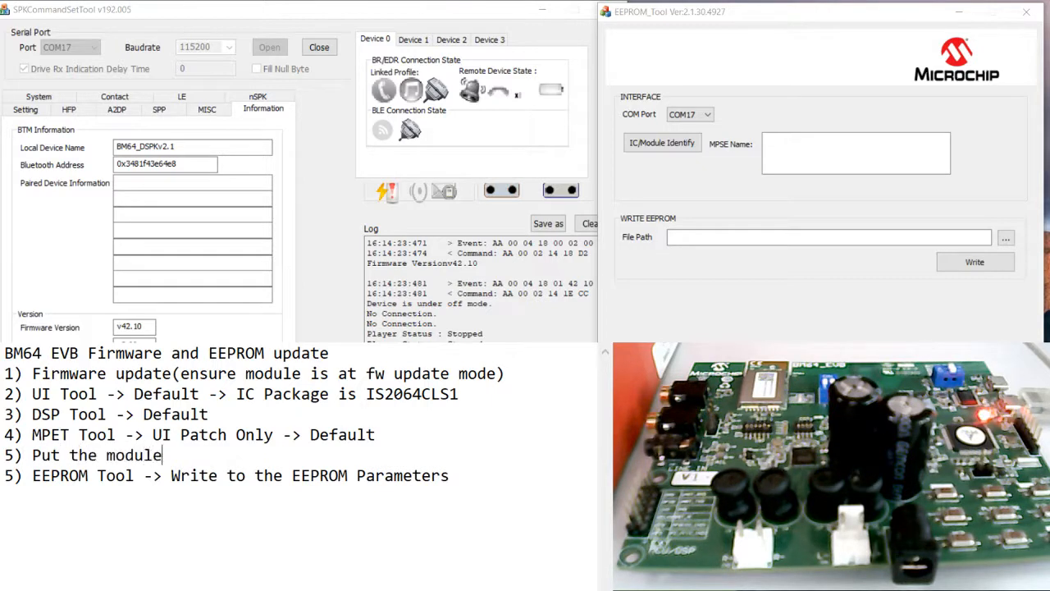
pyautogui.write(' on EEPROM Up')
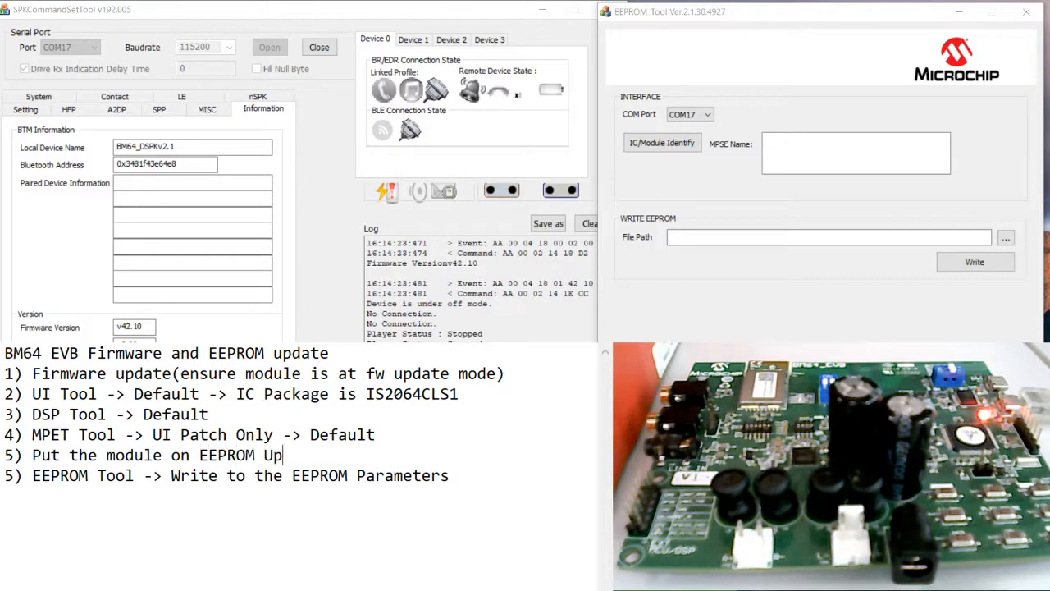
pyautogui.write('date Mode')
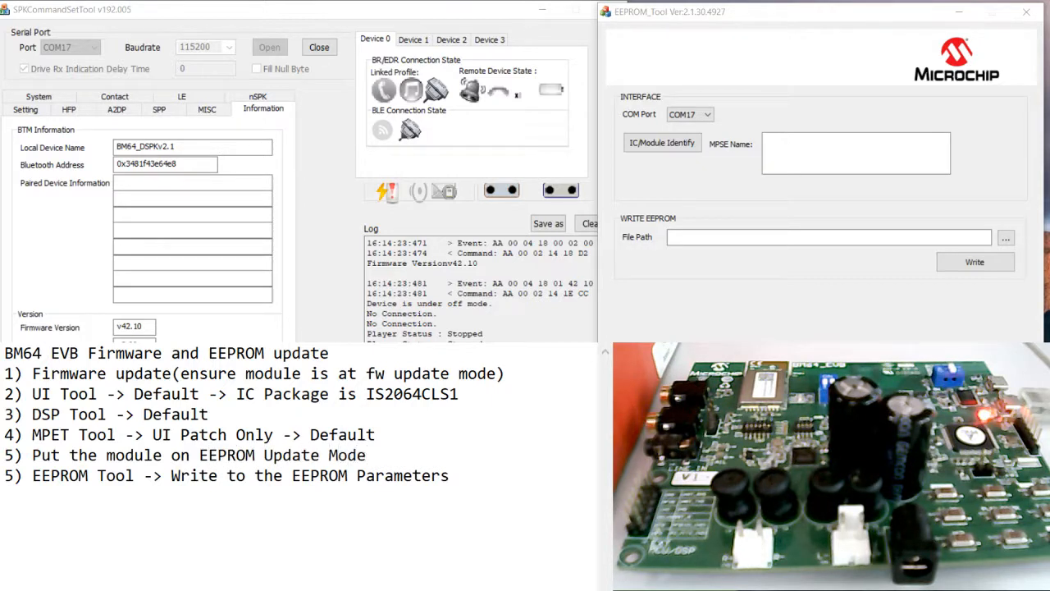
# Renumber the EEPROM Tool item in the notes as 6
pyautogui.click(16, 479)
pyautogui.press('BackSpace')
pyautogui.write('6')
# Add item 7 below the EEPROM Tool line as "Put the module on App mode"
pyautogui.click(493, 491)
pyautogui.press('Return')
pyautogui.write('7) P{')
pyautogui.write('ut the module on App mode')
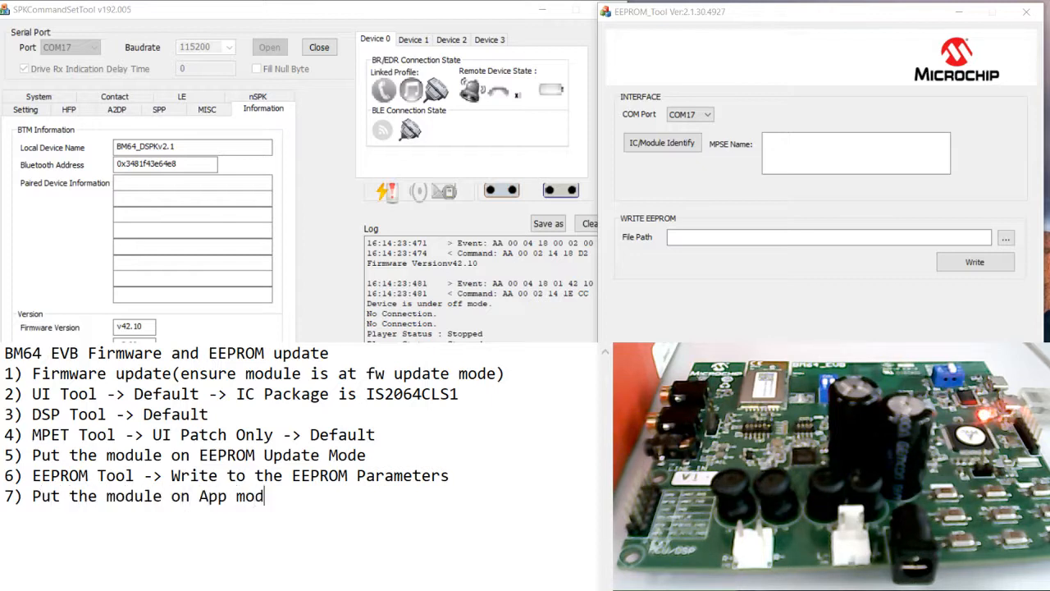
# Add item 8 to the notes as "Test the module using the SPKComandSetTool"
pyautogui.press('Return')
pyautogui.write('8)')
pyautogui.write('Test the omd')
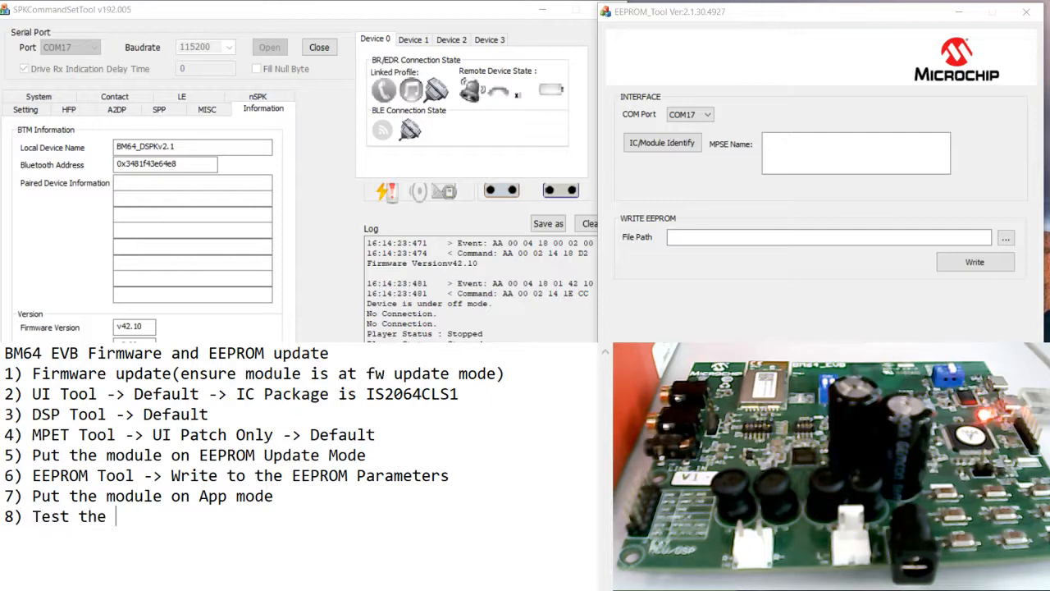
pyautogui.press('BackSpace')
pyautogui.press('BackSpace')
pyautogui.press('BackSpace')
pyautogui.write('module using the SPK')
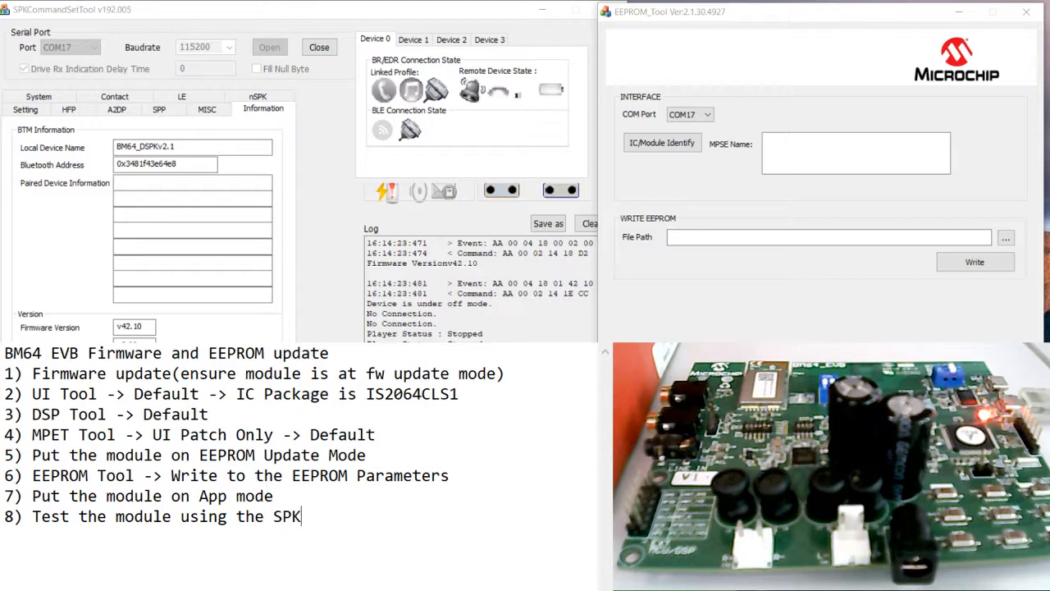
pyautogui.write('ComandSetTool')
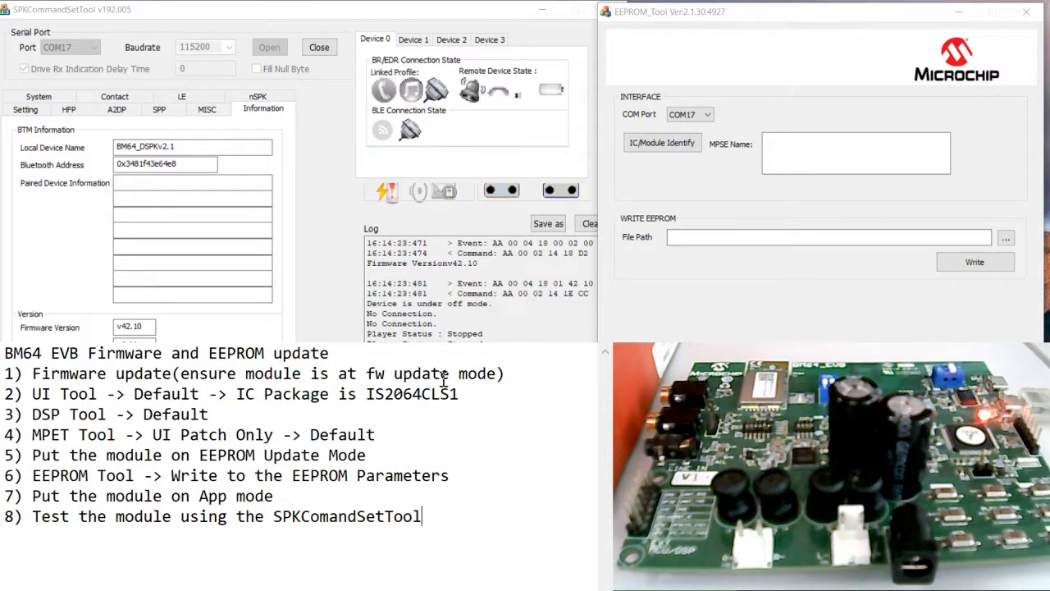
pyautogui.moveTo(329, 354); pyautogui.dragTo(51, 354)
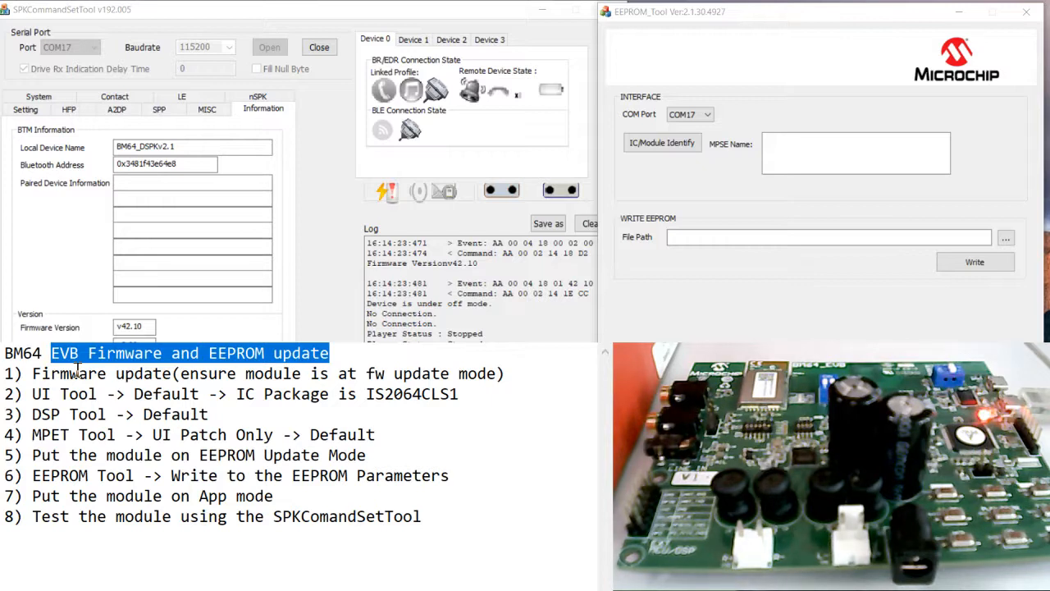
pyautogui.click(340, 552)
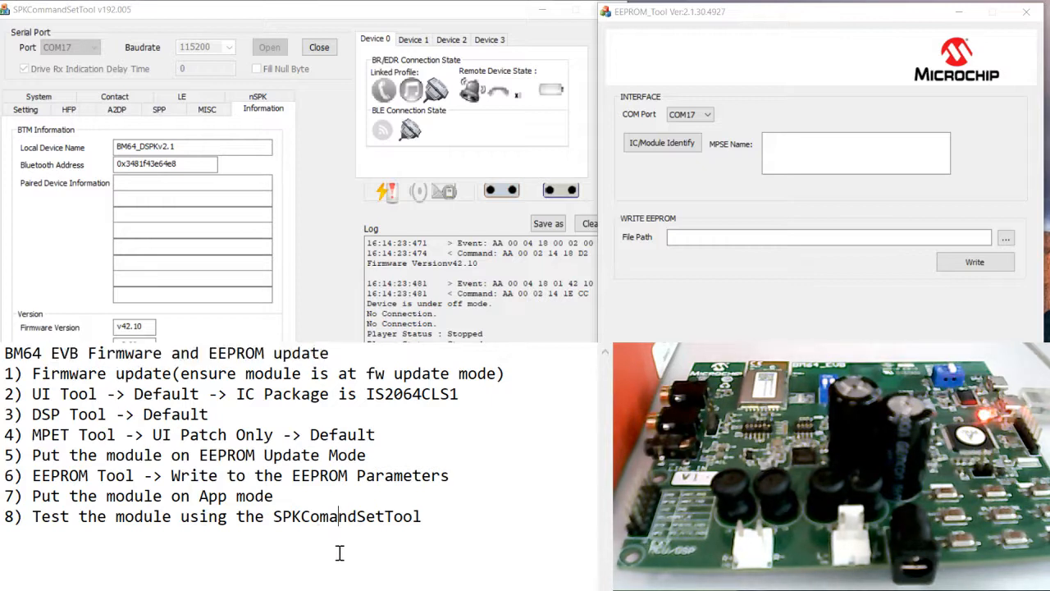